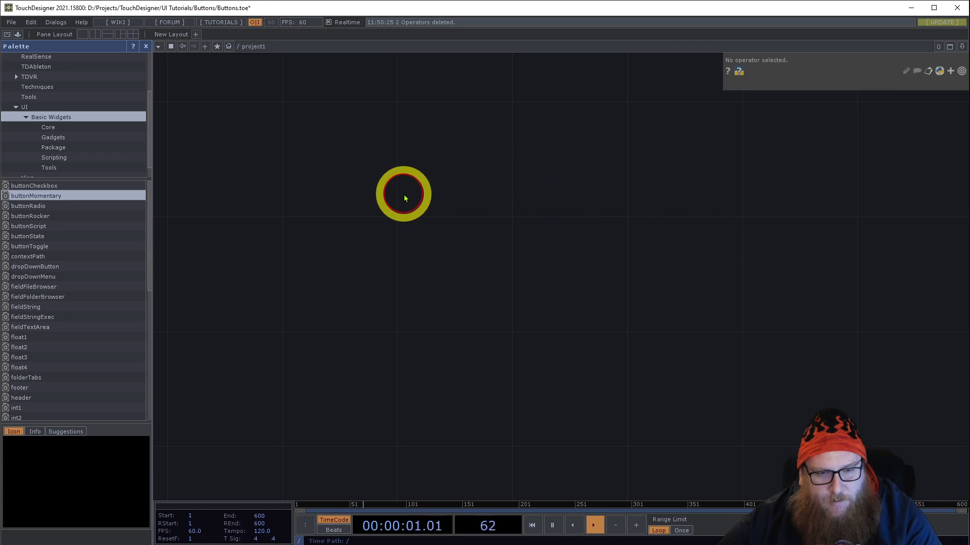
- Add a Button COMP to the empty project1 network
{"action": "double_click", "coordinate": [404, 198]}
{"action": "left_click", "coordinate": [248, 73]}
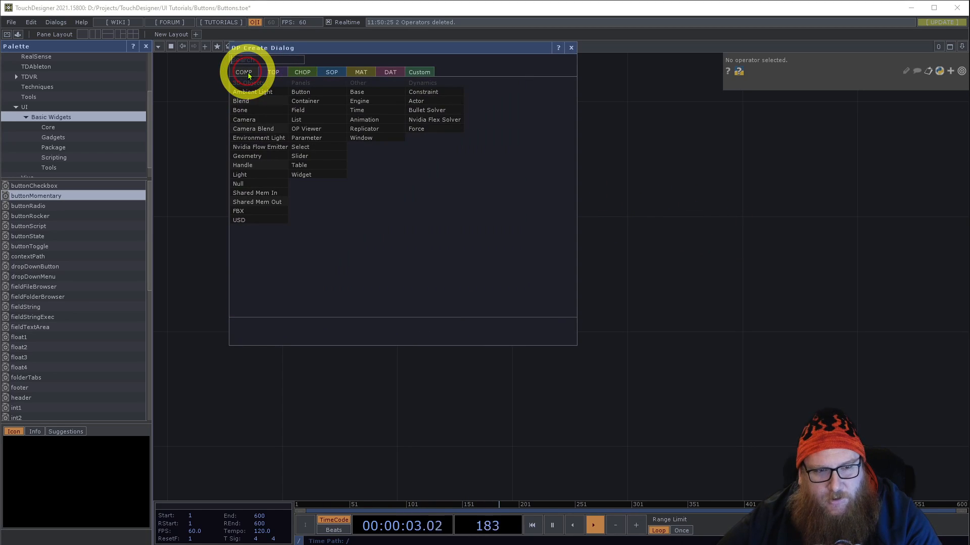
{"action": "left_click", "coordinate": [313, 92]}
{"action": "left_click", "coordinate": [373, 220]}
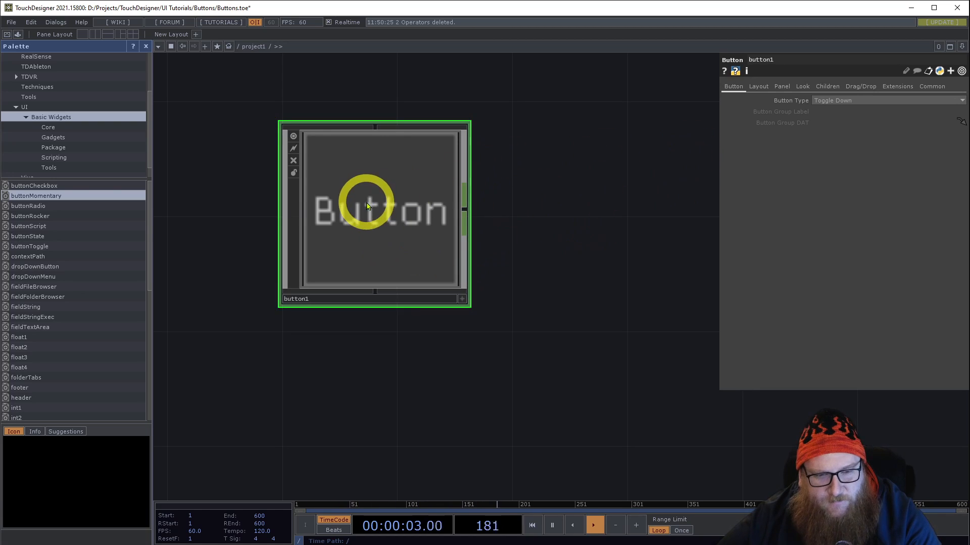
- Inside the button component, set the text of the bg Text operator to "Start"
{"action": "double_click", "coordinate": [461, 221]}
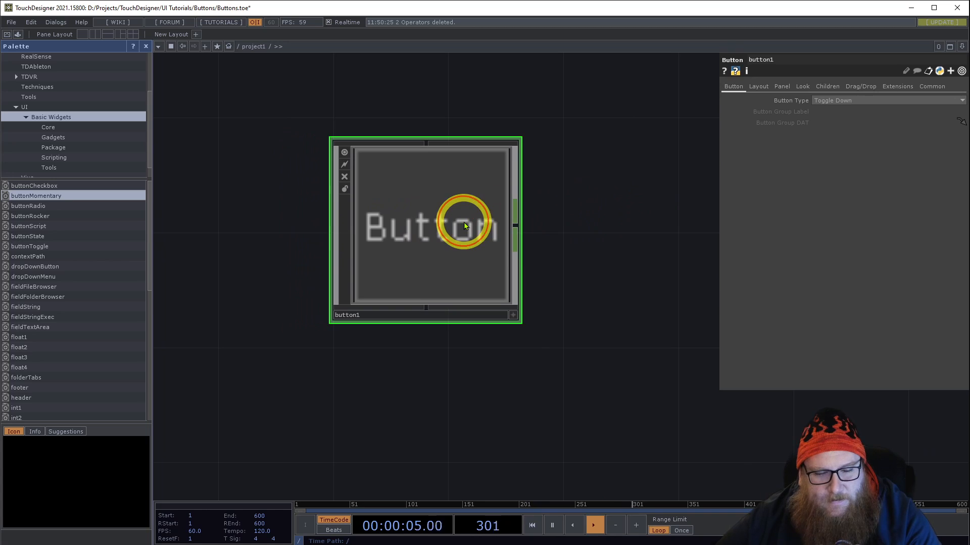
{"action": "left_click", "coordinate": [487, 217]}
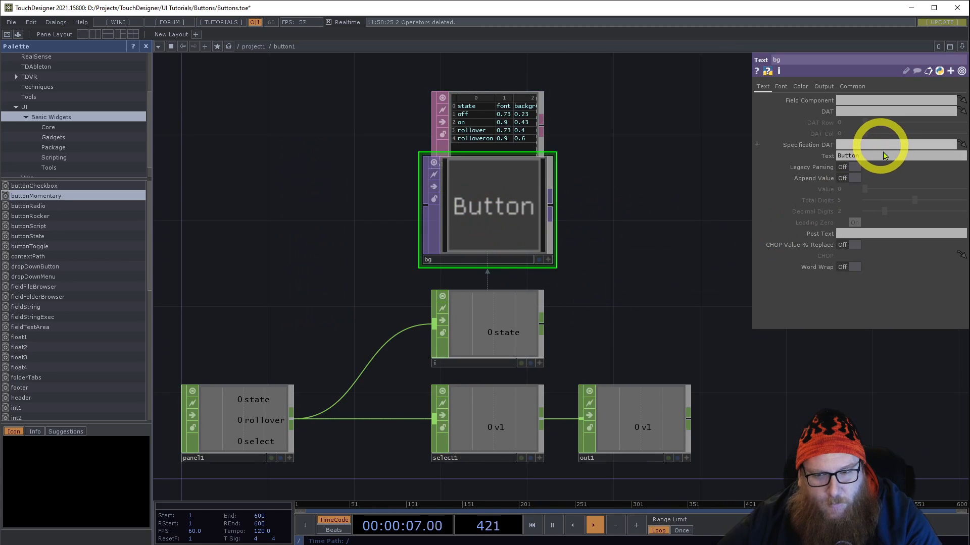
{"action": "type", "text": "MY B"}
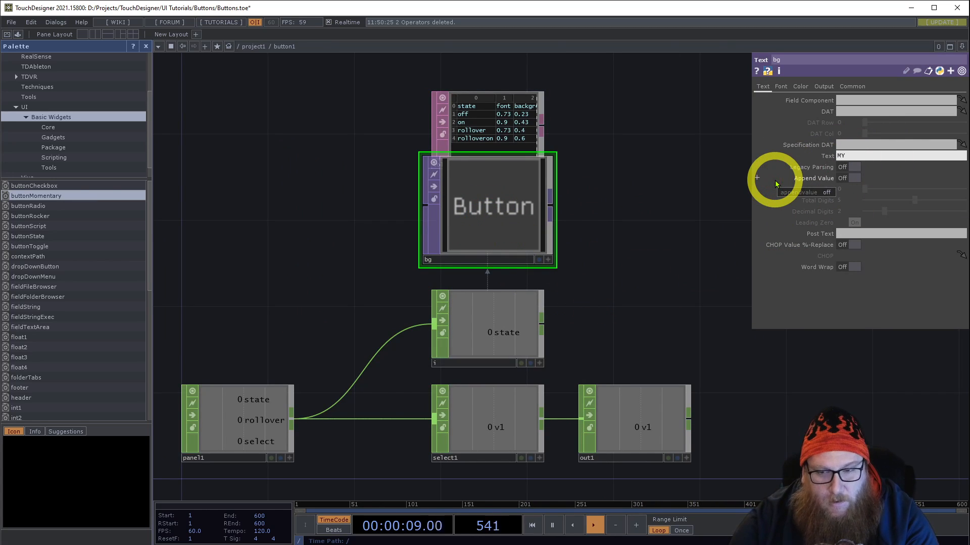
{"action": "key", "text": "BackSpace"}
{"action": "key", "text": "BackSpace"}
{"action": "key", "text": "BackSpace"}
{"action": "key", "text": "BackSpace"}
{"action": "type", "text": "Start"}
{"action": "key", "text": "Return"}
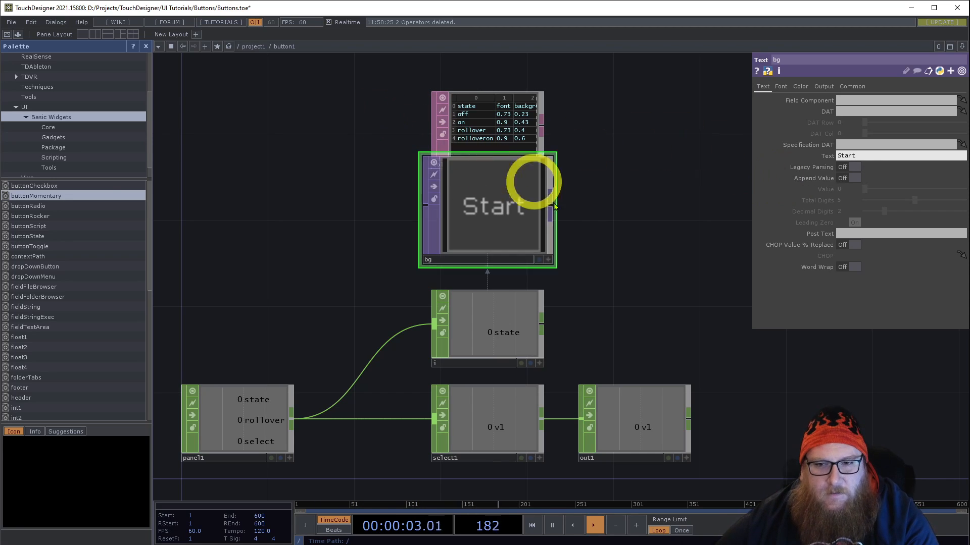
- Return to the project1 network and set the button's Button Type to Momentary
{"action": "scroll", "coordinate": [567, 190], "scroll_direction": "down", "scroll_amount": 5}
{"action": "left_click_drag", "start_coordinate": [486, 408], "coordinate": [374, 433]}
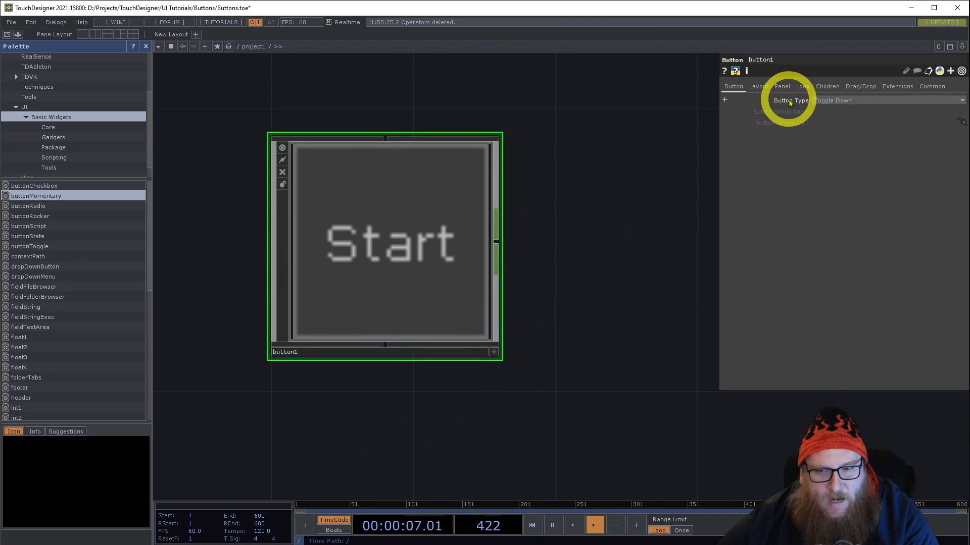
{"action": "left_click", "coordinate": [834, 100]}
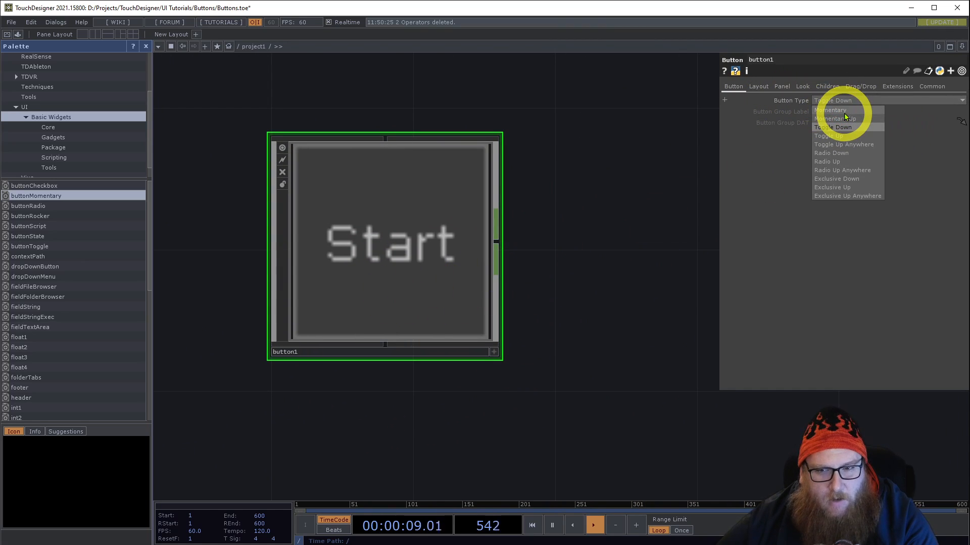
{"action": "left_click", "coordinate": [830, 110]}
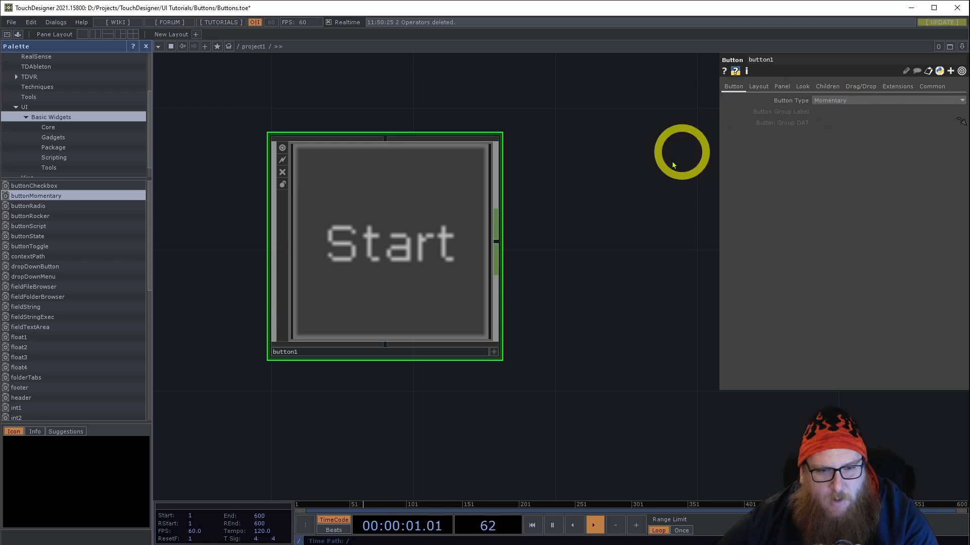
- Add a Null CHOP connected to the output of the Start button
{"action": "scroll", "coordinate": [470, 169], "scroll_direction": "down", "scroll_amount": 4}
{"action": "left_click_drag", "start_coordinate": [459, 229], "coordinate": [283, 231]}
{"action": "right_click", "coordinate": [291, 235]}
{"action": "type", "text": "nu"}
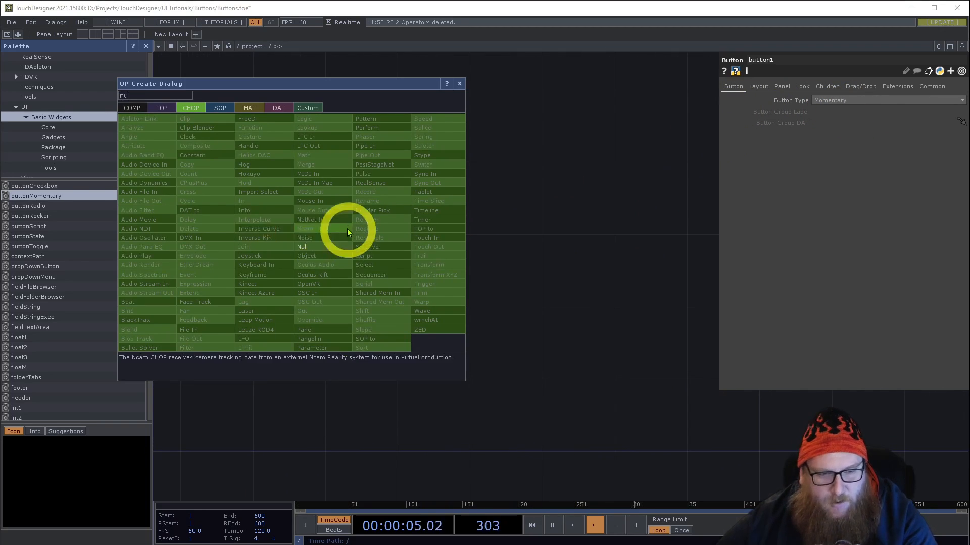
{"action": "left_click", "coordinate": [318, 247]}
{"action": "left_click", "coordinate": [396, 239]}
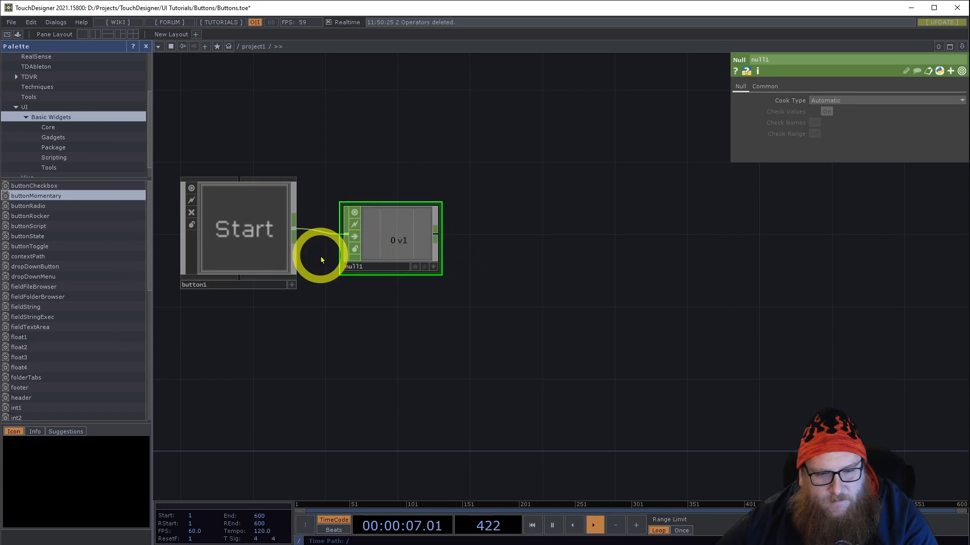
- Make the Start button's viewer active and trigger the button to test the value reaching the Null
{"action": "left_click", "coordinate": [292, 285]}
{"action": "left_click", "coordinate": [246, 241]}
{"action": "left_click", "coordinate": [246, 240]}
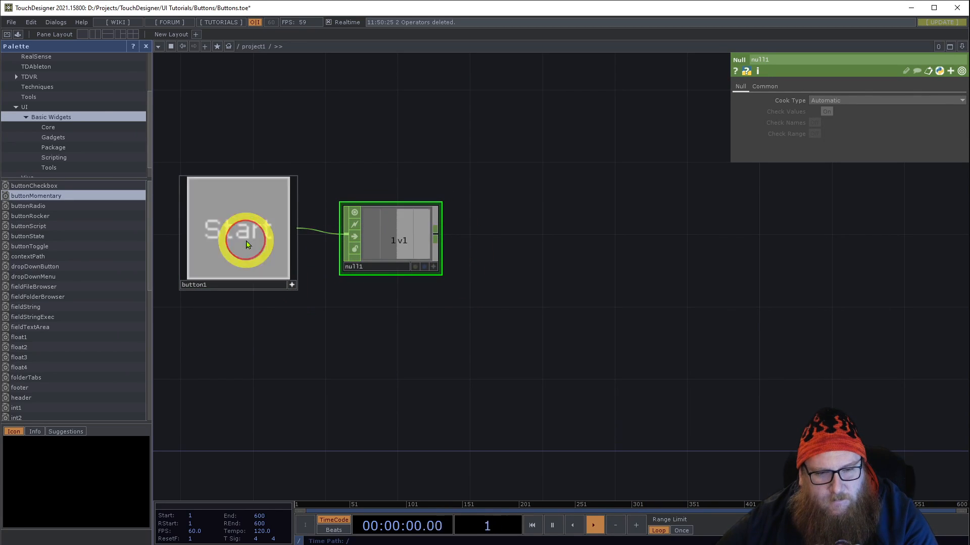
- Attach a CHOP Execute DAT to the Null's output, with Off to On enabled and Value Change disabled
{"action": "right_click", "coordinate": [438, 231]}
{"action": "left_click", "coordinate": [429, 109]}
{"action": "left_click", "coordinate": [299, 116]}
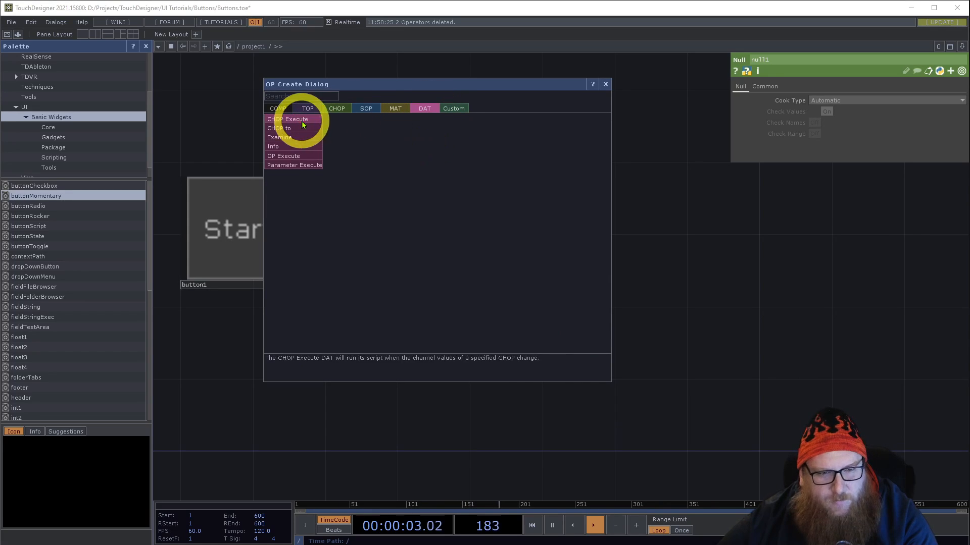
{"action": "left_click", "coordinate": [514, 234]}
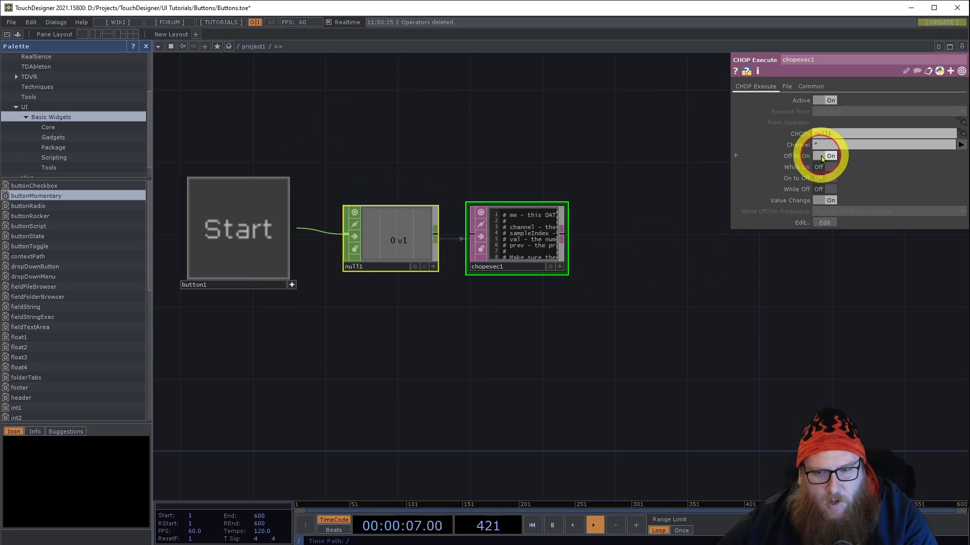
{"action": "left_click", "coordinate": [828, 200]}
- Add print("Button Clicked!") to the onOffToOn function in the CHOP Execute script
{"action": "scroll", "coordinate": [519, 235], "scroll_direction": "up", "scroll_amount": 2}
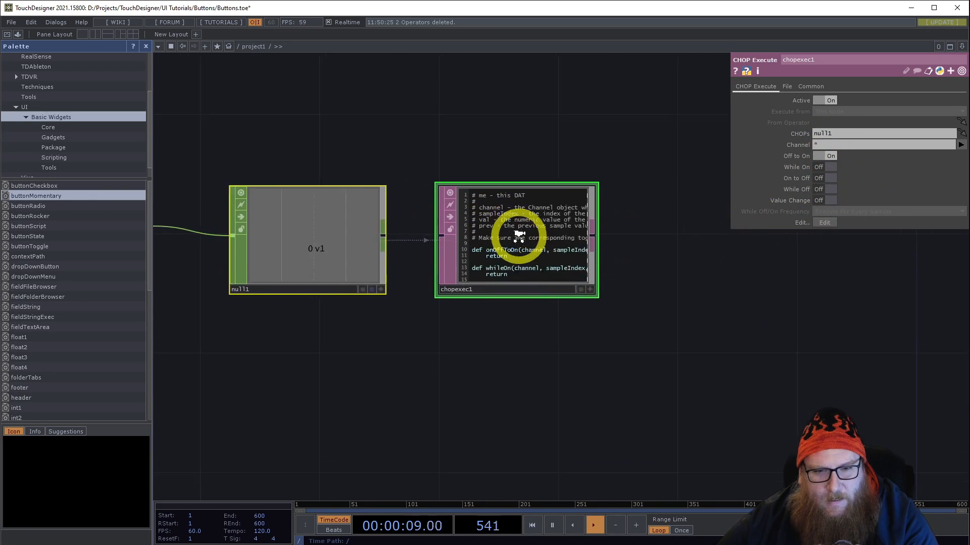
{"action": "scroll", "coordinate": [580, 257], "scroll_direction": "up", "scroll_amount": 4}
{"action": "scroll", "coordinate": [564, 265], "scroll_direction": "up", "scroll_amount": 1}
{"action": "left_click", "coordinate": [610, 343]}
{"action": "left_click", "coordinate": [494, 175]}
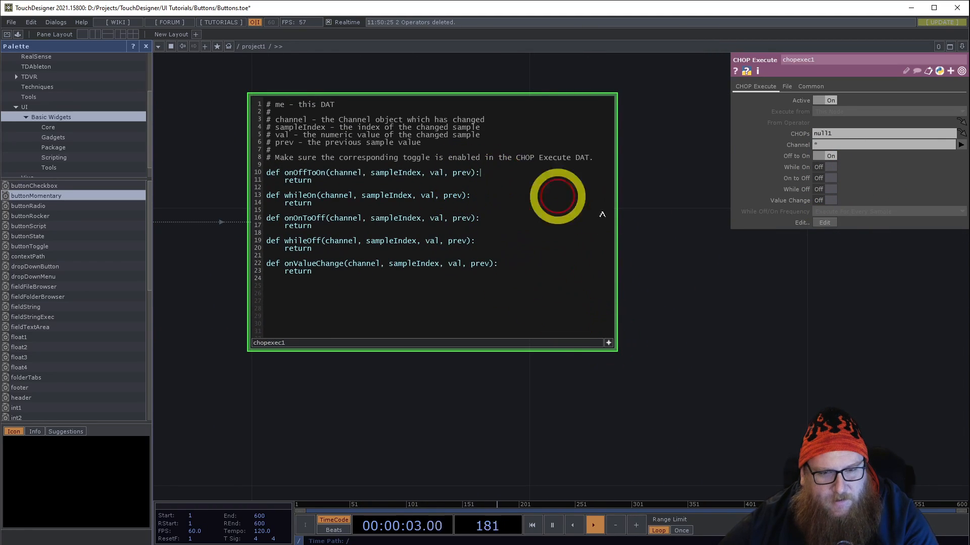
{"action": "key", "text": "Return"}
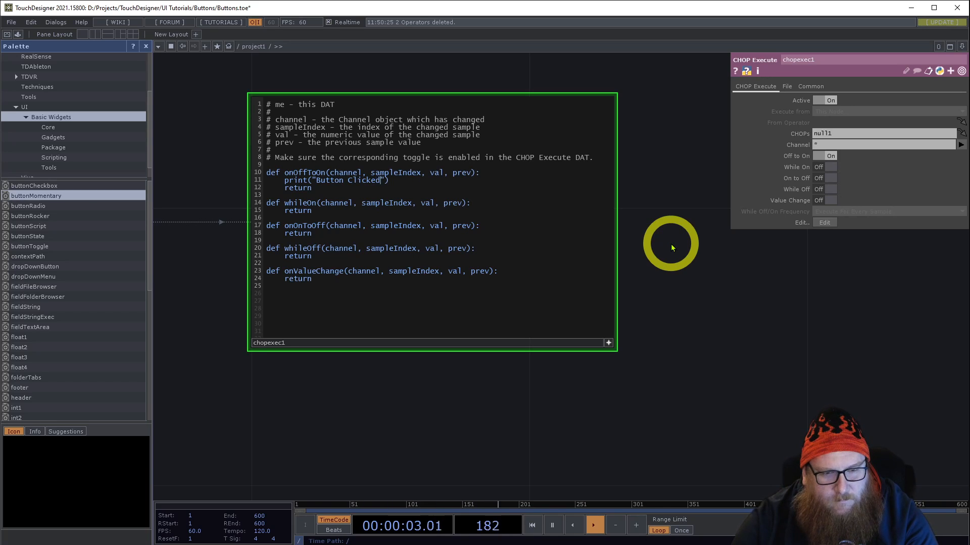
{"action": "left_click", "coordinate": [609, 343]}
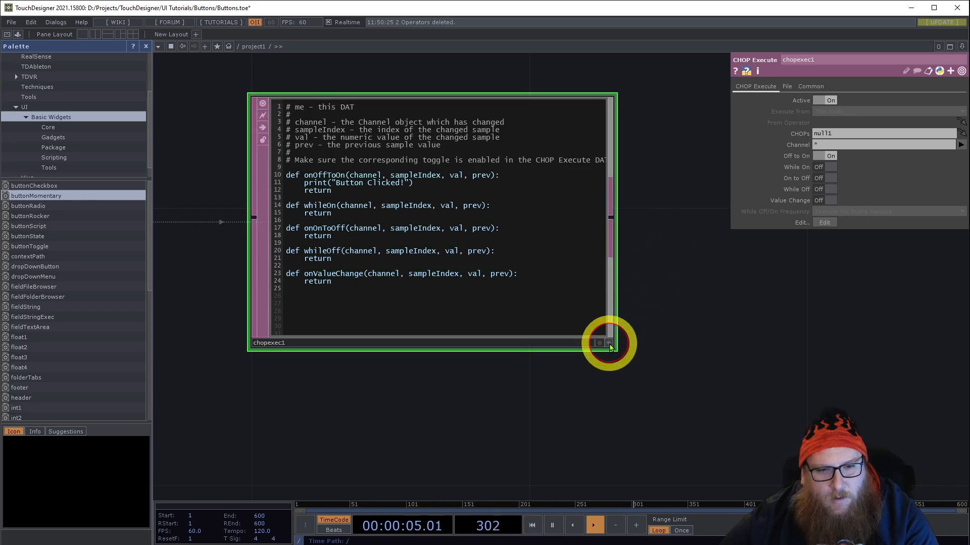
- Open the Textport below the nodes, test the Start button repeatedly, and deactivate the button's viewer
{"action": "scroll", "coordinate": [678, 340], "scroll_direction": "down", "scroll_amount": 5}
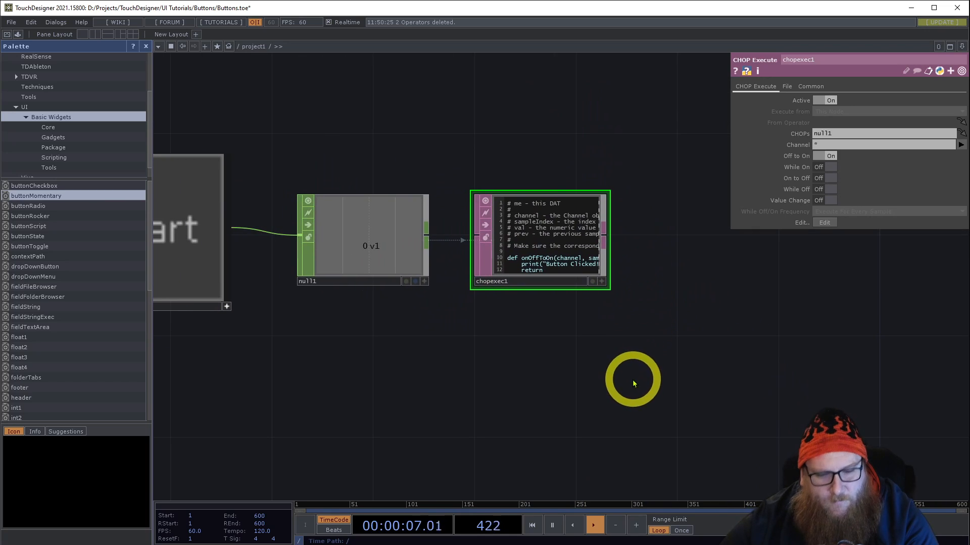
{"action": "key", "text": "alt+t"}
{"action": "left_click_drag", "start_coordinate": [582, 150], "coordinate": [717, 299]}
{"action": "scroll", "coordinate": [614, 108], "scroll_direction": "down", "scroll_amount": 2}
{"action": "left_click", "coordinate": [276, 180]}
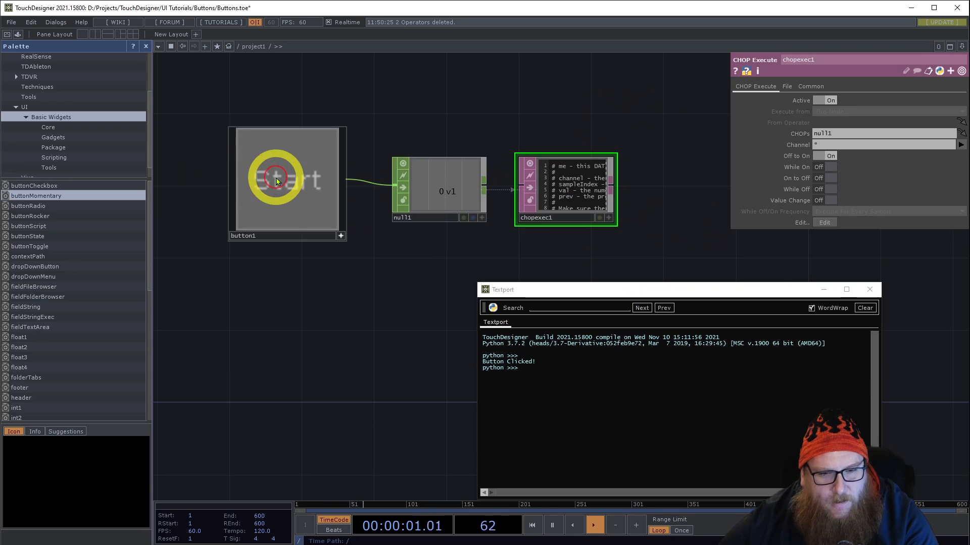
{"action": "left_click", "coordinate": [277, 181]}
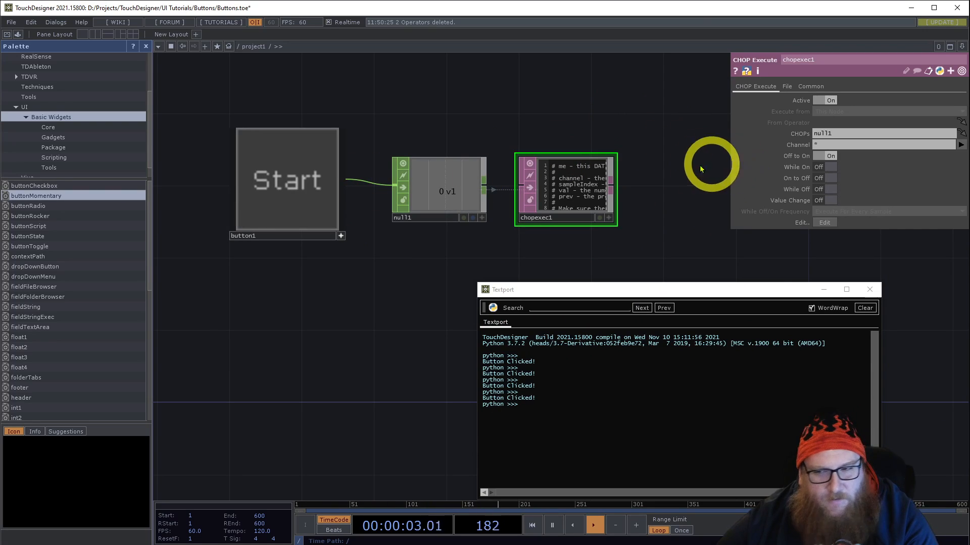
{"action": "left_click", "coordinate": [341, 234]}
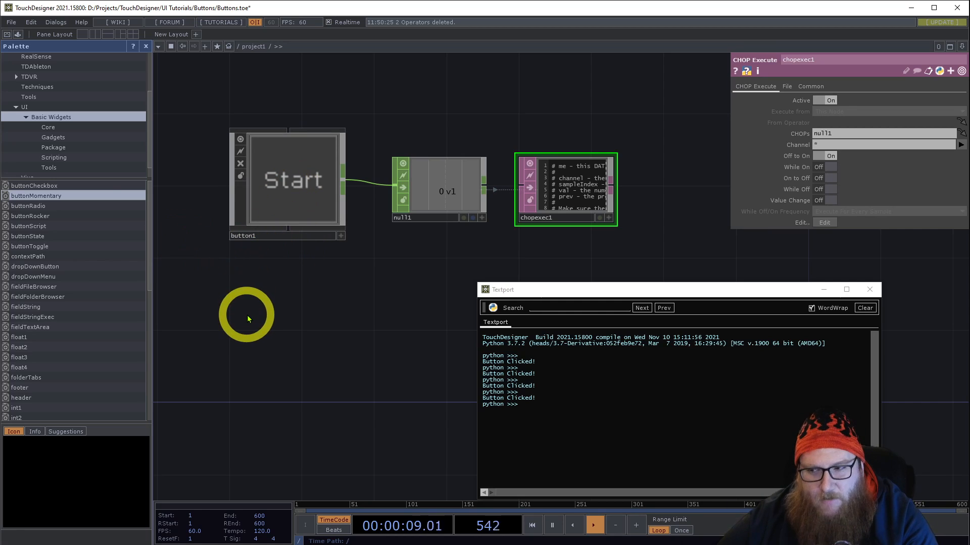
- Add the buttonMomentary widget from the Basic Widgets palette and place it below the Start button
{"action": "left_click_drag", "start_coordinate": [247, 314], "coordinate": [281, 289]}
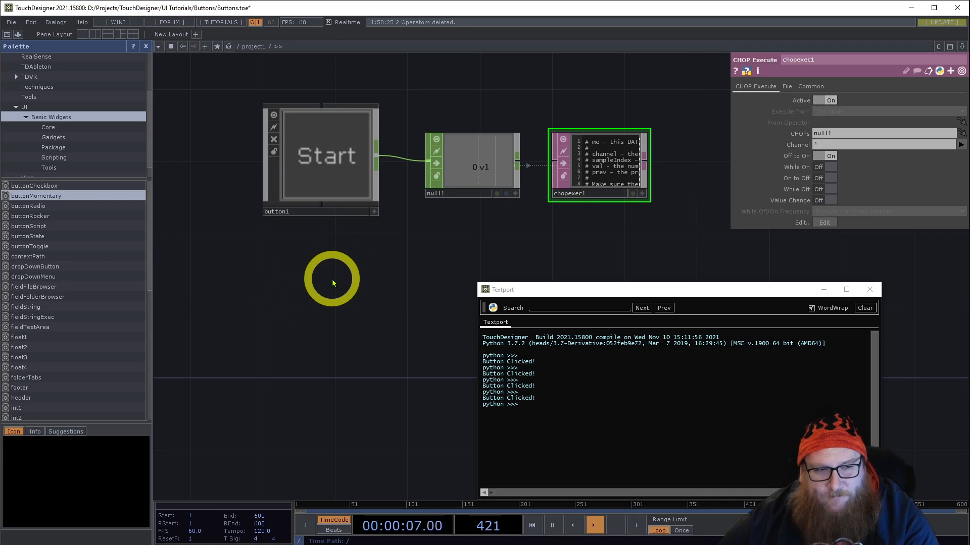
{"action": "scroll", "coordinate": [142, 143], "scroll_direction": "up", "scroll_amount": 2}
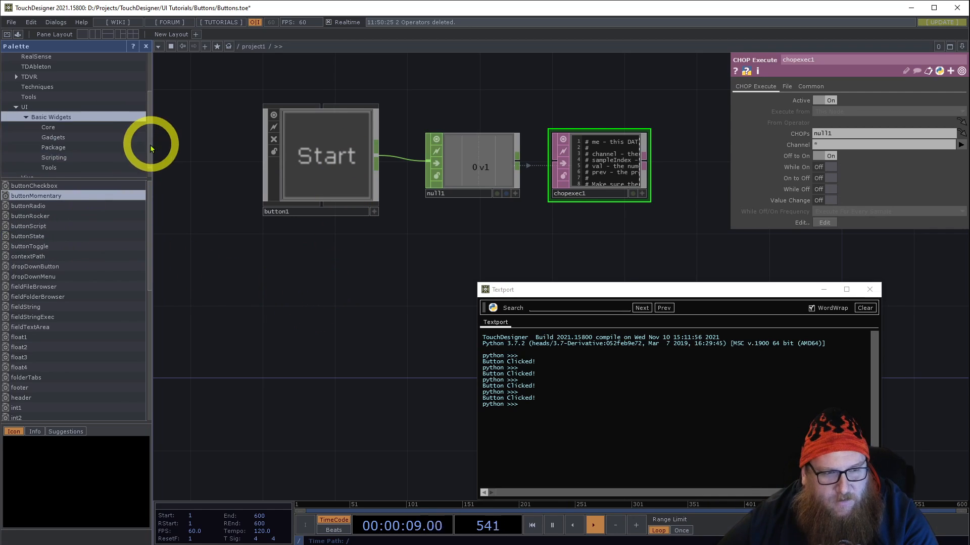
{"action": "scroll", "coordinate": [96, 125], "scroll_direction": "down", "scroll_amount": 3}
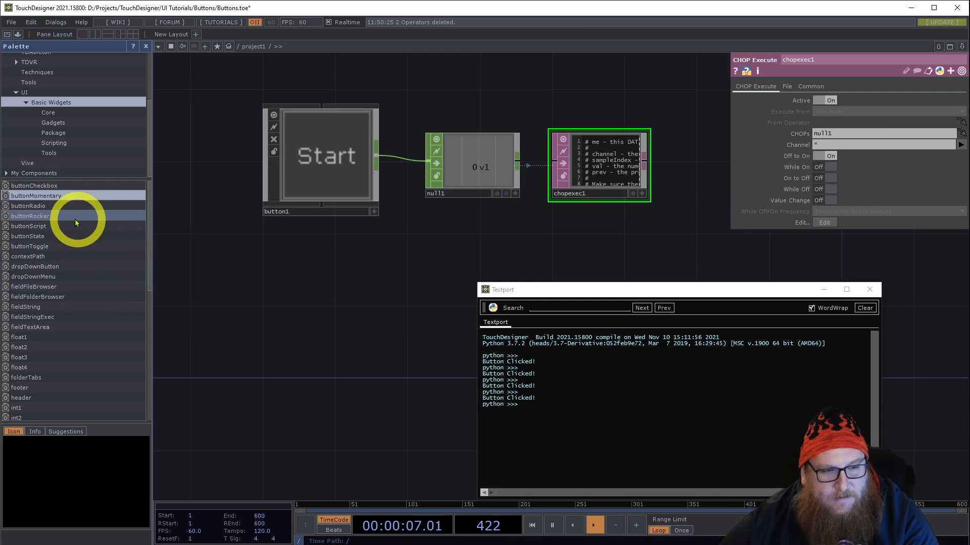
{"action": "left_click_drag", "start_coordinate": [43, 196], "coordinate": [307, 258]}
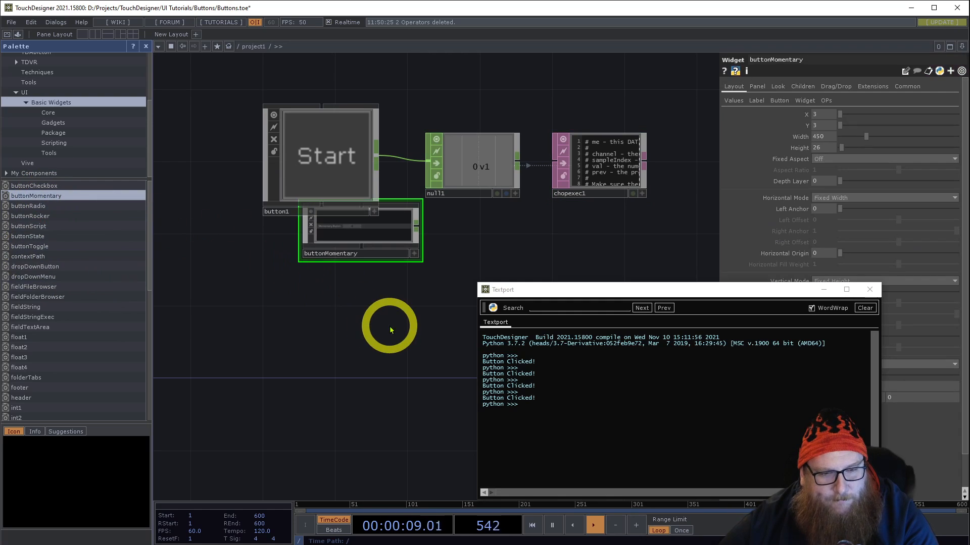
{"action": "left_click_drag", "start_coordinate": [379, 231], "coordinate": [351, 276]}
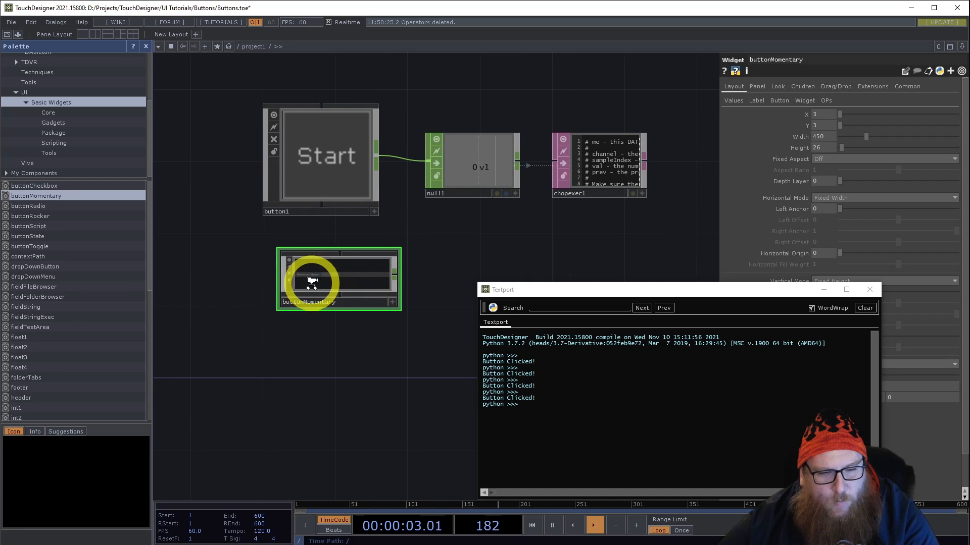
- Connect the buttonMomentary widget's output to null1 in place of the Start button
{"action": "scroll", "coordinate": [313, 283], "scroll_direction": "up", "scroll_amount": 5}
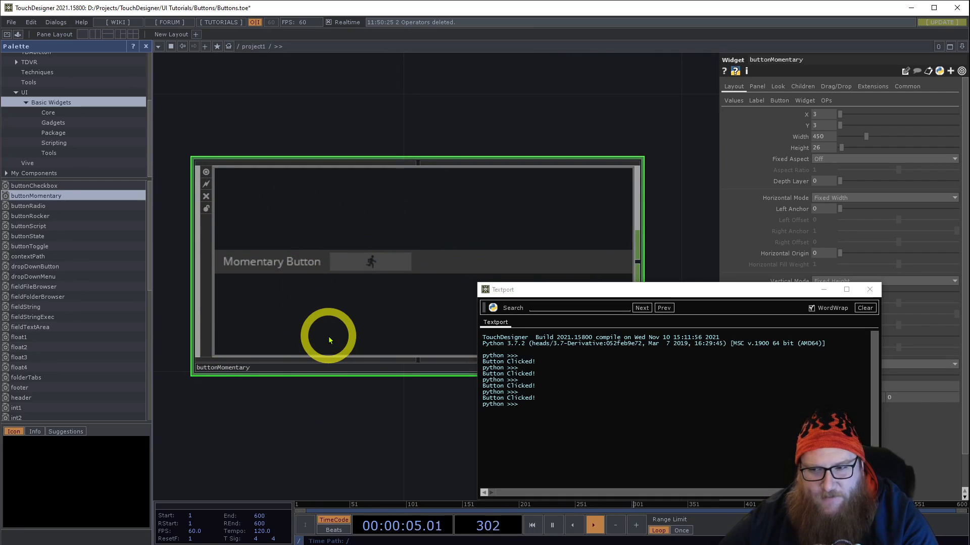
{"action": "left_click_drag", "start_coordinate": [328, 343], "coordinate": [81, 291]}
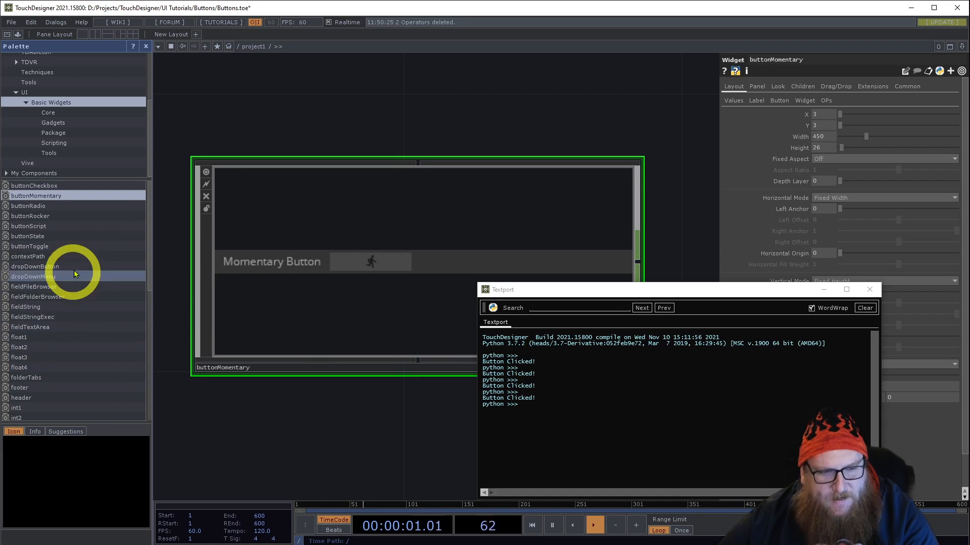
{"action": "scroll", "coordinate": [358, 233], "scroll_direction": "down", "scroll_amount": 2}
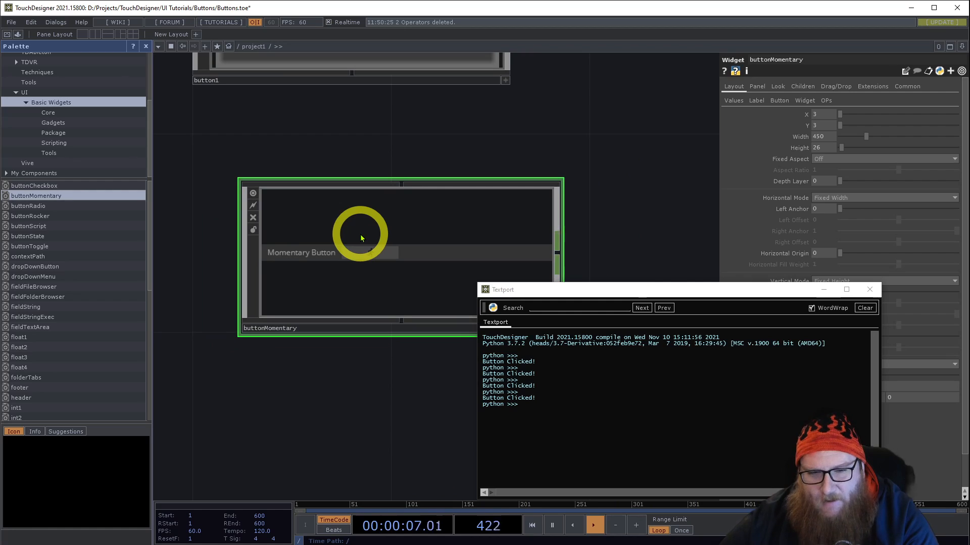
{"action": "scroll", "coordinate": [360, 234], "scroll_direction": "down", "scroll_amount": 2}
{"action": "left_click_drag", "start_coordinate": [361, 234], "coordinate": [335, 212]}
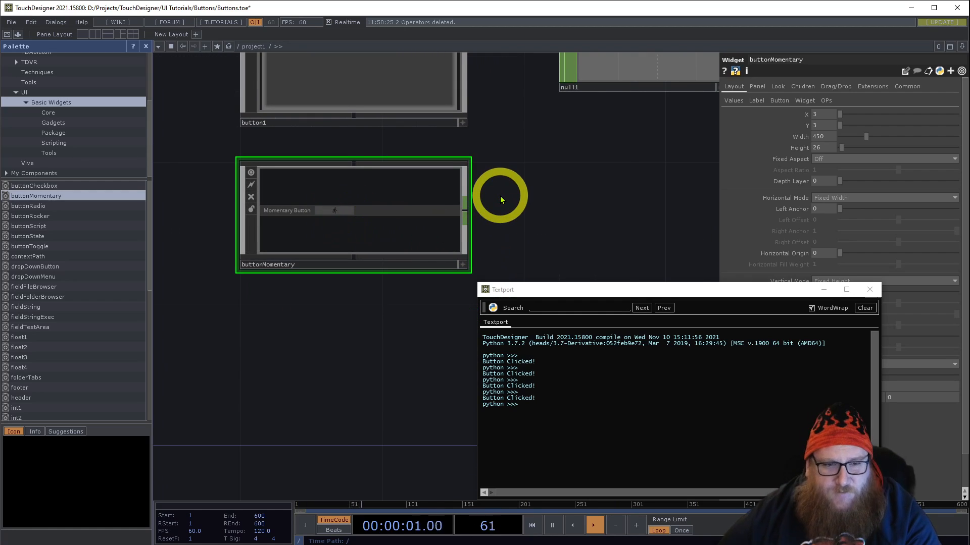
{"action": "scroll", "coordinate": [501, 200], "scroll_direction": "down", "scroll_amount": 2}
{"action": "left_click_drag", "start_coordinate": [510, 184], "coordinate": [463, 129]}
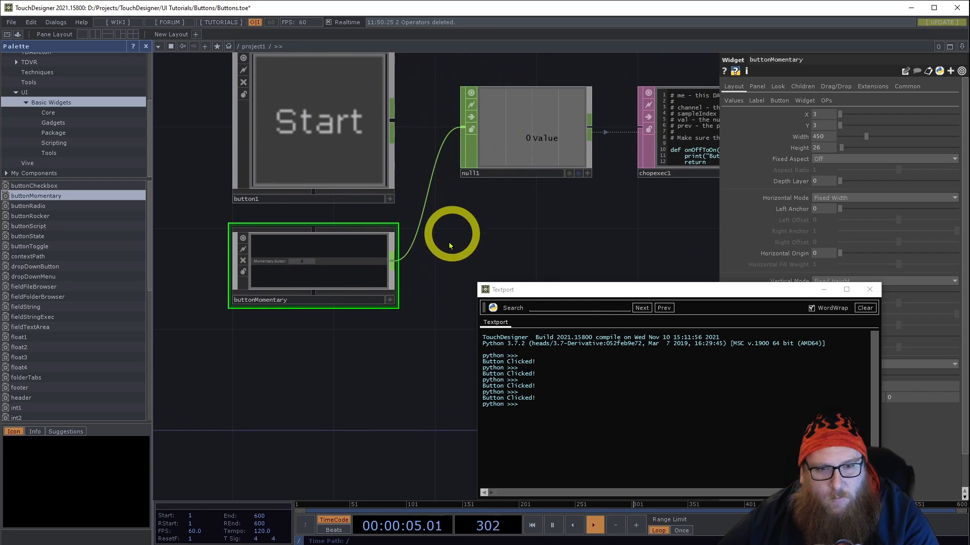
- Make the buttonMomentary widget's viewer active and trigger its button repeatedly to test the Textport output through null1
{"action": "left_click", "coordinate": [390, 302]}
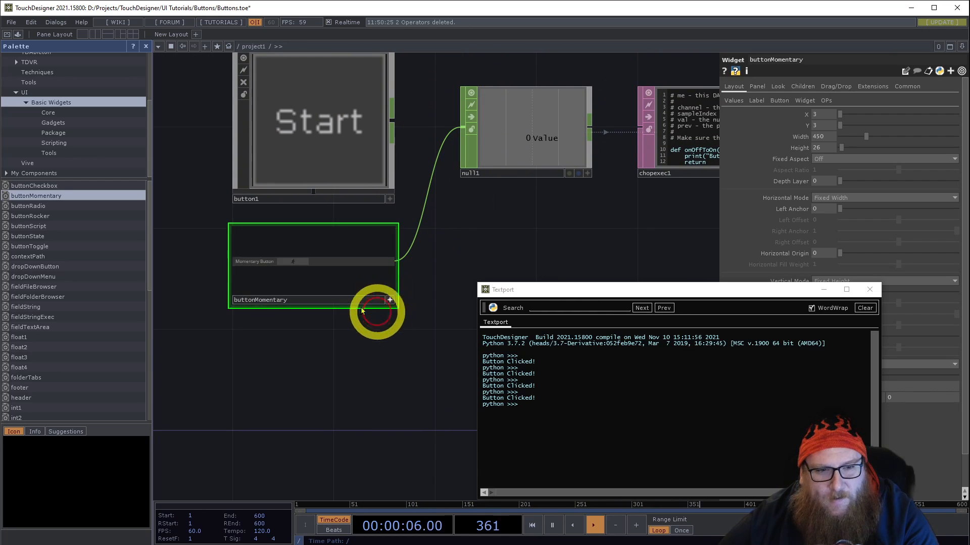
{"action": "left_click", "coordinate": [289, 266]}
{"action": "left_click", "coordinate": [288, 264]}
{"action": "left_click", "coordinate": [289, 264]}
{"action": "left_click", "coordinate": [288, 264]}
{"action": "left_click", "coordinate": [289, 264]}
{"action": "left_click", "coordinate": [438, 280]}
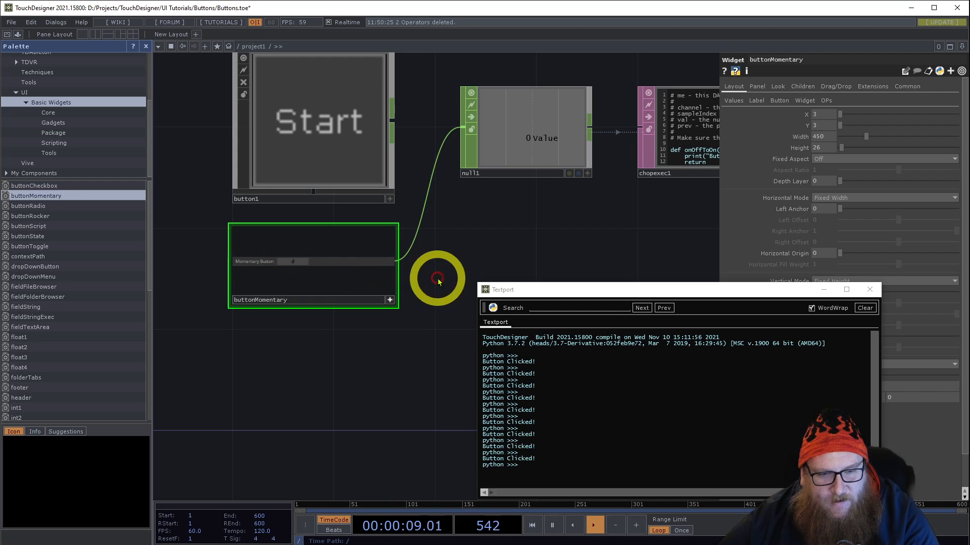
{"action": "left_click_drag", "start_coordinate": [398, 262], "coordinate": [473, 132]}
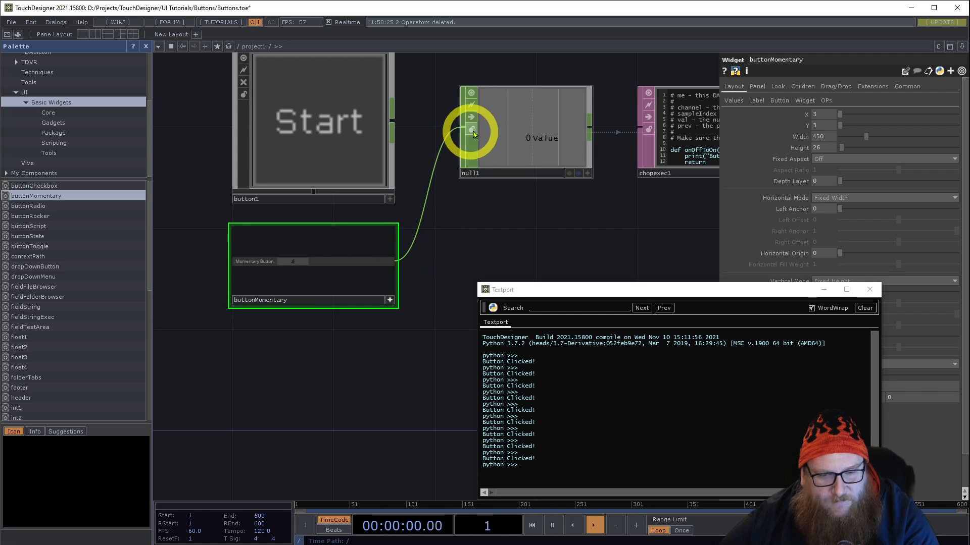
- Trigger the buttonMomentary widget's button again as a final test and deactivate its viewer
{"action": "left_click", "coordinate": [298, 265]}
{"action": "left_click", "coordinate": [298, 265]}
{"action": "left_click", "coordinate": [389, 300]}
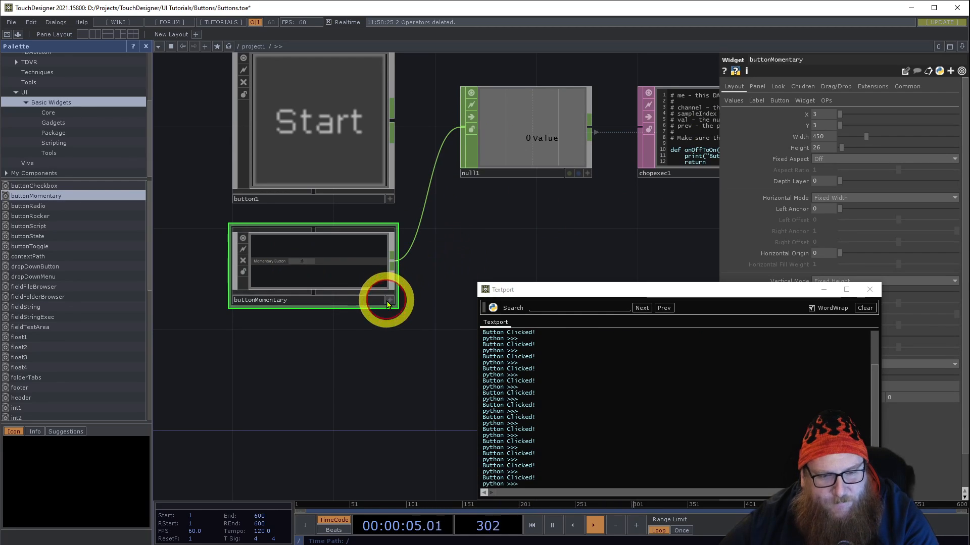
- Clear the Textport's output and close the Textport window
{"action": "left_click_drag", "start_coordinate": [480, 242], "coordinate": [500, 237]}
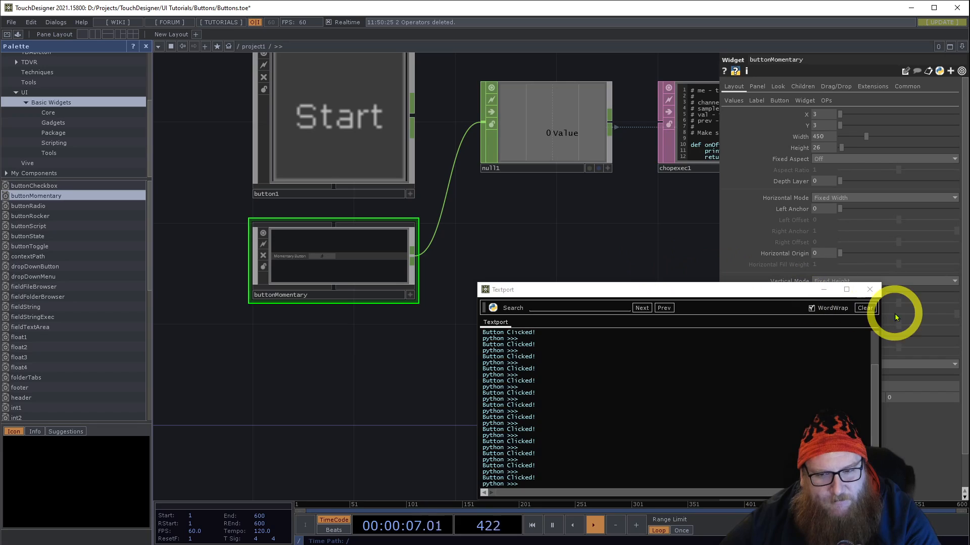
{"action": "left_click", "coordinate": [865, 308]}
{"action": "left_click", "coordinate": [869, 290]}
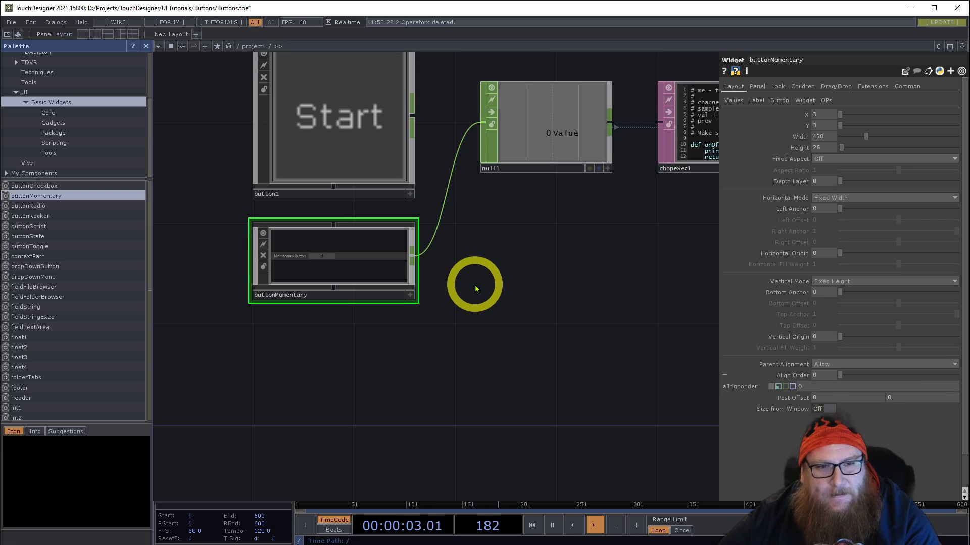
- Enter the Start button's internal network and move the bg Text node aside to examine how its nodes are linked
{"action": "left_click_drag", "start_coordinate": [475, 285], "coordinate": [487, 292]}
{"action": "left_click", "coordinate": [343, 150]}
{"action": "key", "text": "i"}
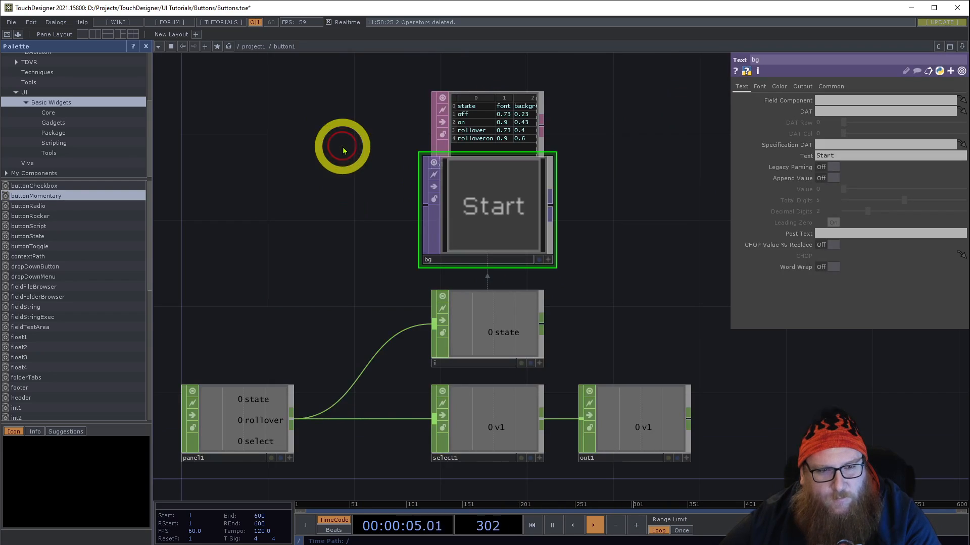
{"action": "left_click_drag", "start_coordinate": [341, 240], "coordinate": [374, 206]}
{"action": "scroll", "coordinate": [378, 193], "scroll_direction": "down", "scroll_amount": 3}
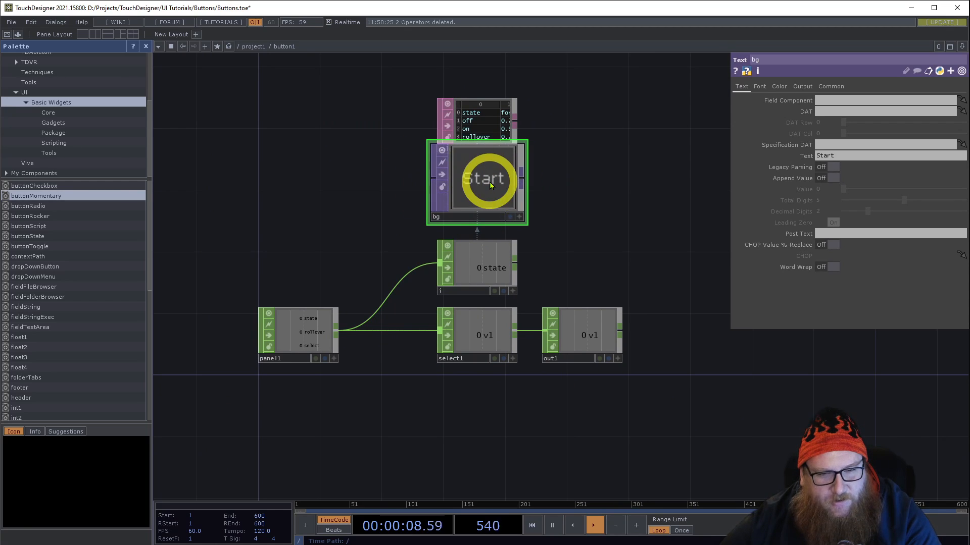
{"action": "left_click_drag", "start_coordinate": [490, 185], "coordinate": [317, 185]}
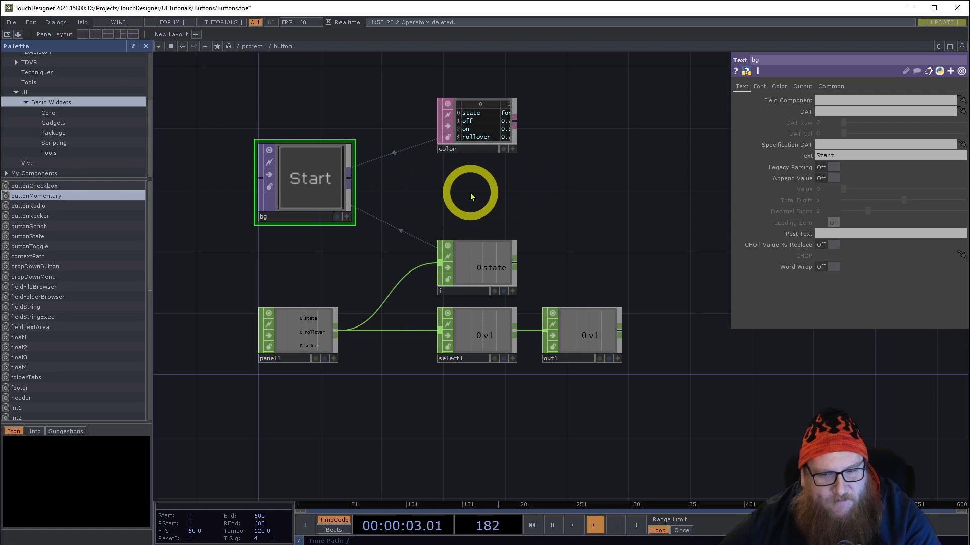
{"action": "scroll", "coordinate": [447, 198], "scroll_direction": "down", "scroll_amount": 5}
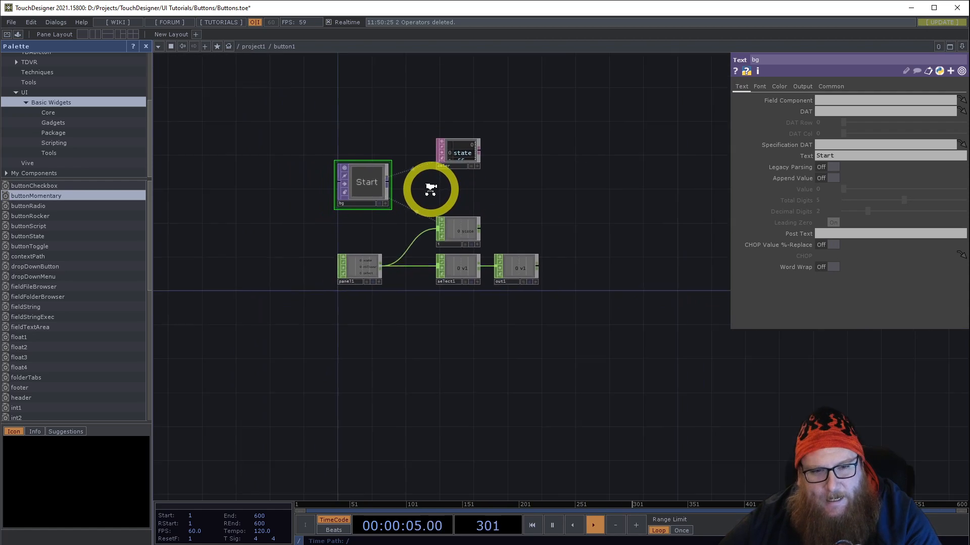
- Return to project1 and delete both the button1 and buttonMomentary components
{"action": "scroll", "coordinate": [488, 227], "scroll_direction": "down", "scroll_amount": 2}
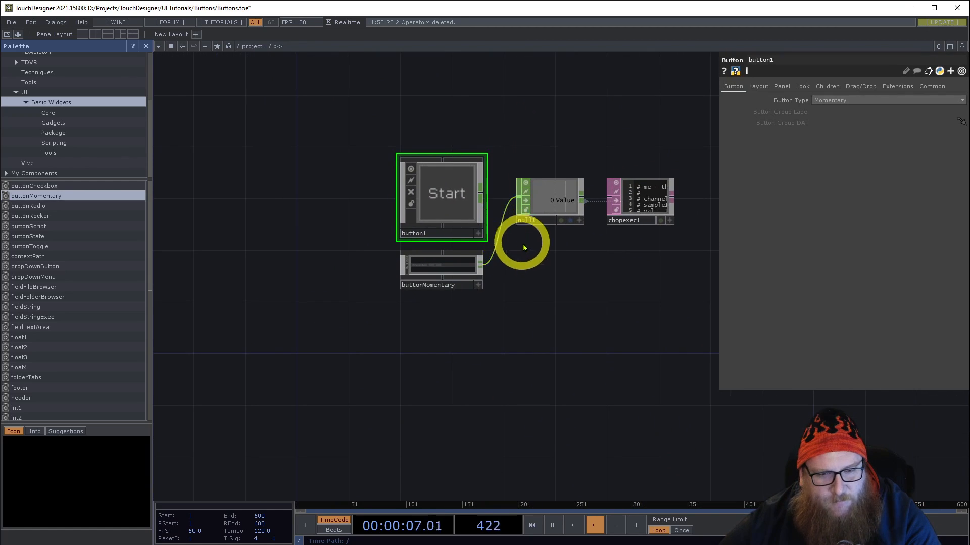
{"action": "left_click_drag", "start_coordinate": [344, 171], "coordinate": [462, 302]}
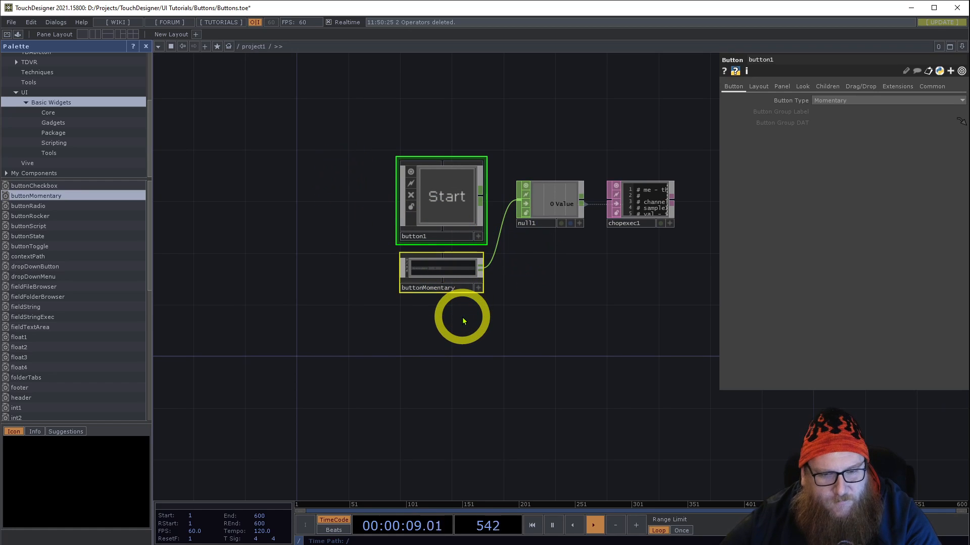
{"action": "key", "text": "Delete"}
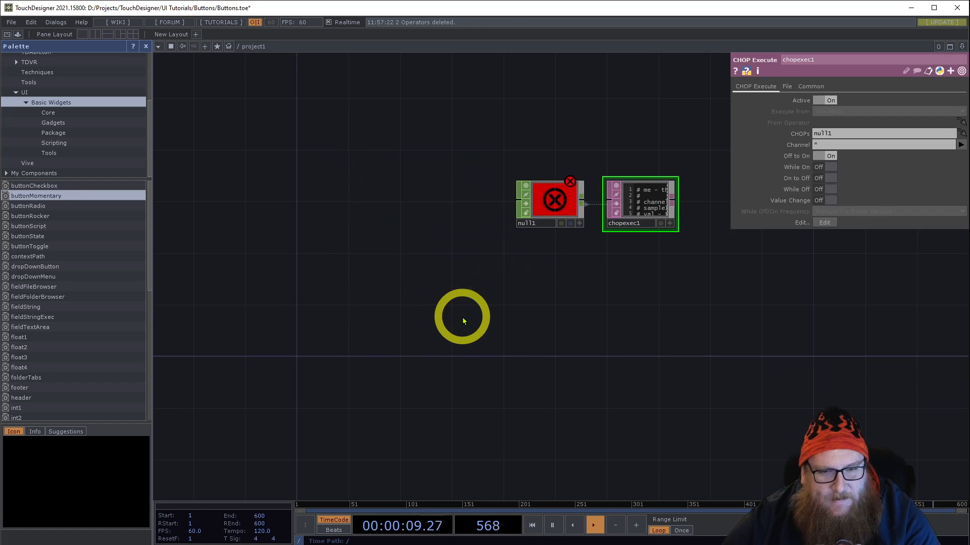
- Add a Container COMP to the network, placing it to the left of null1
{"action": "double_click", "coordinate": [295, 201]}
{"action": "left_click", "coordinate": [133, 76]}
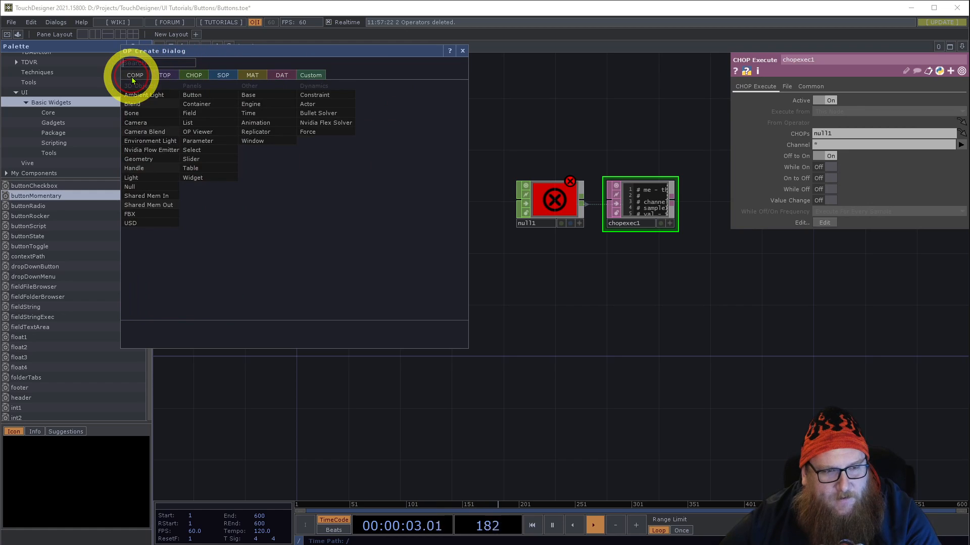
{"action": "left_click", "coordinate": [197, 103]}
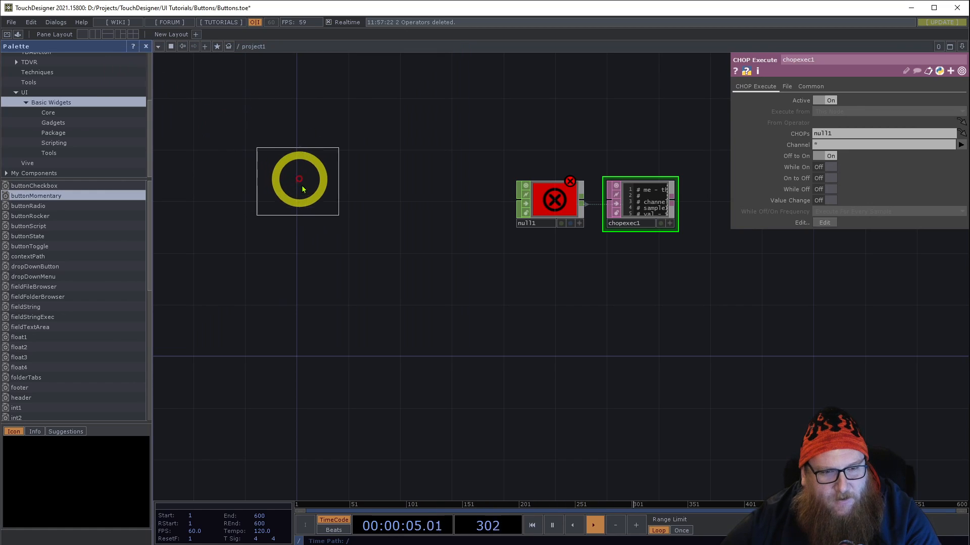
{"action": "left_click", "coordinate": [300, 188]}
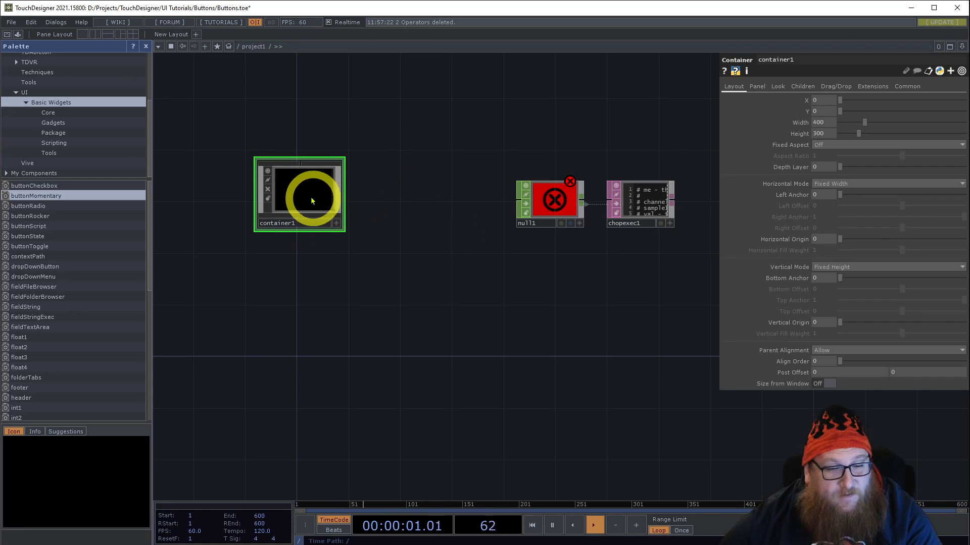
- Enter the new container and add a Rectangle TOP inside it
{"action": "double_click", "coordinate": [323, 196]}
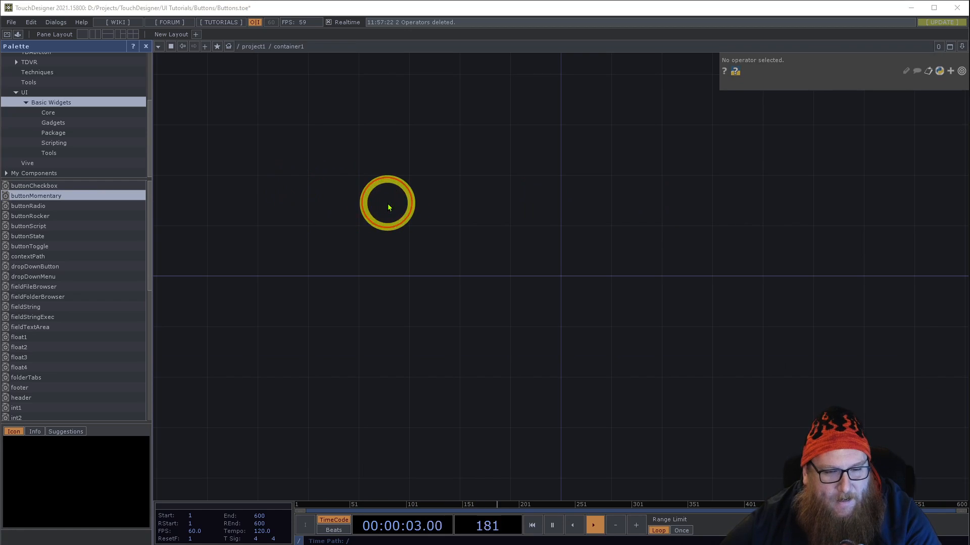
{"action": "key", "text": "Tab"}
{"action": "type", "text": "re"}
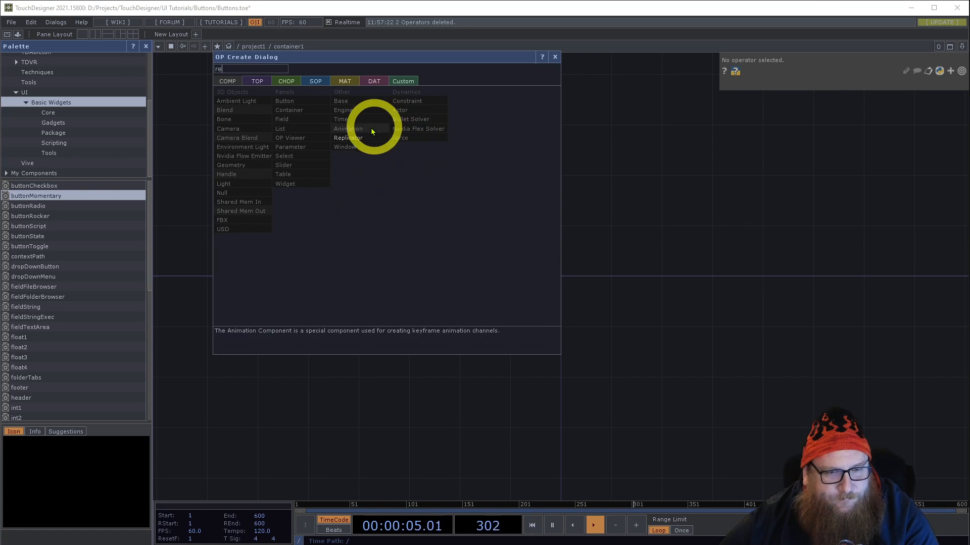
{"action": "left_click", "coordinate": [259, 82]}
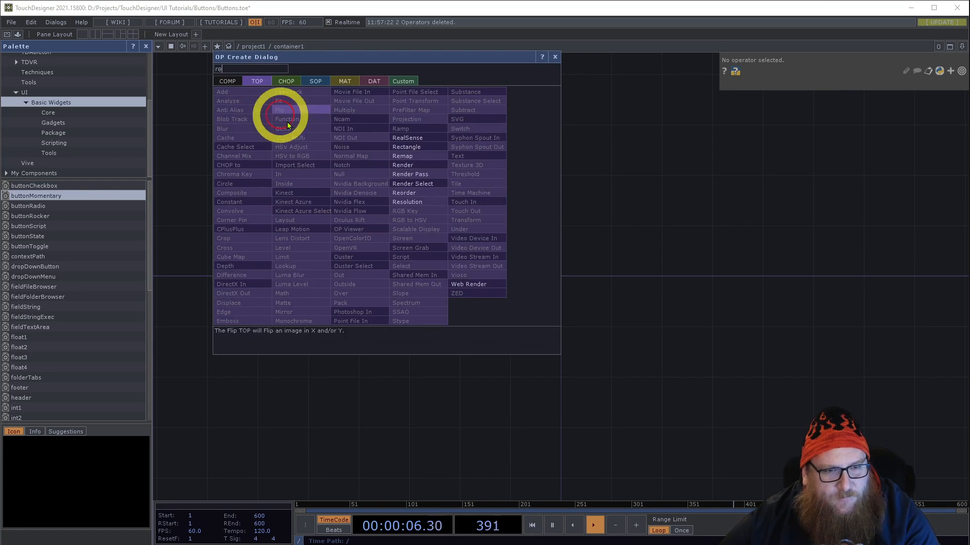
{"action": "left_click", "coordinate": [406, 147]}
{"action": "left_click", "coordinate": [353, 212]}
{"action": "scroll", "coordinate": [379, 203], "scroll_direction": "up", "scroll_amount": 3}
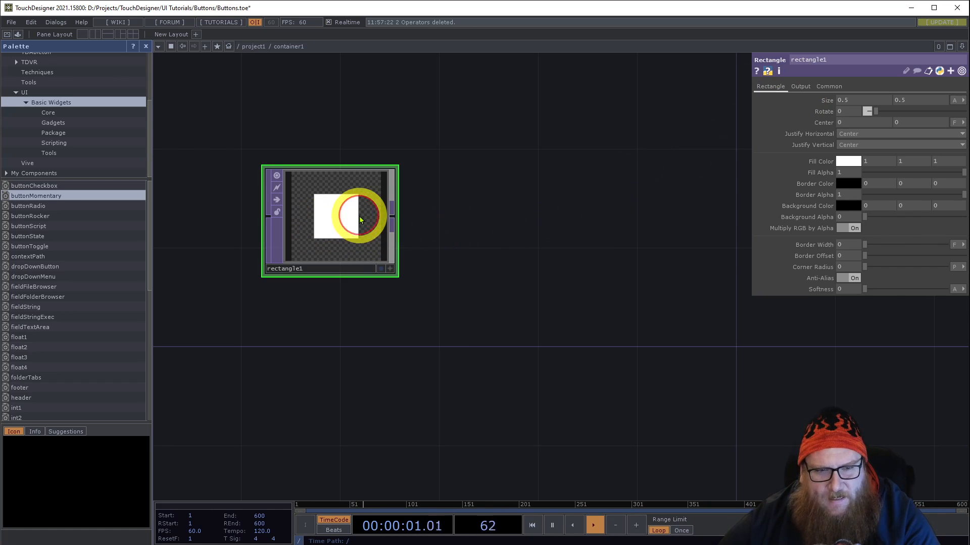
- Set the Rectangle TOP's resolution to the expressions me.parent().width and me.parent().height
{"action": "left_click", "coordinate": [828, 86]}
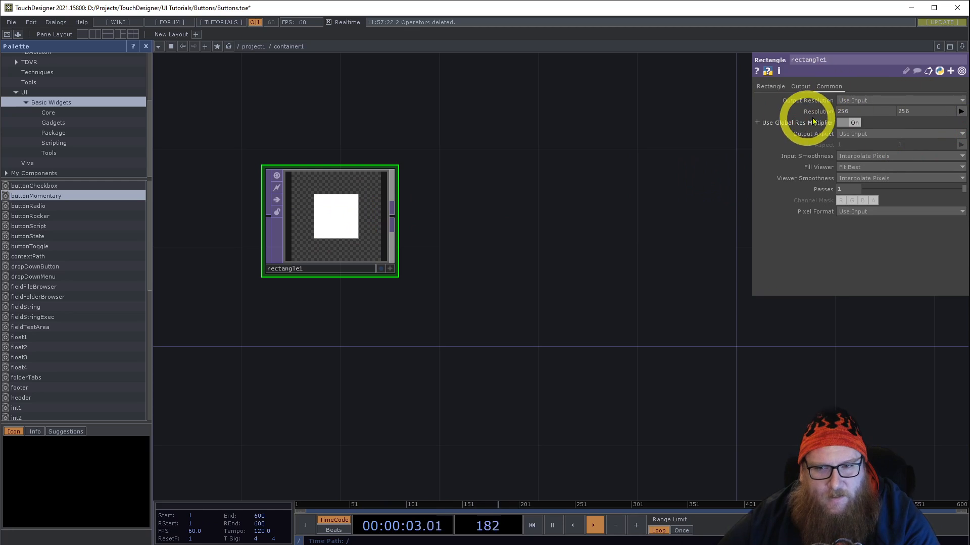
{"action": "left_click", "coordinate": [815, 109]}
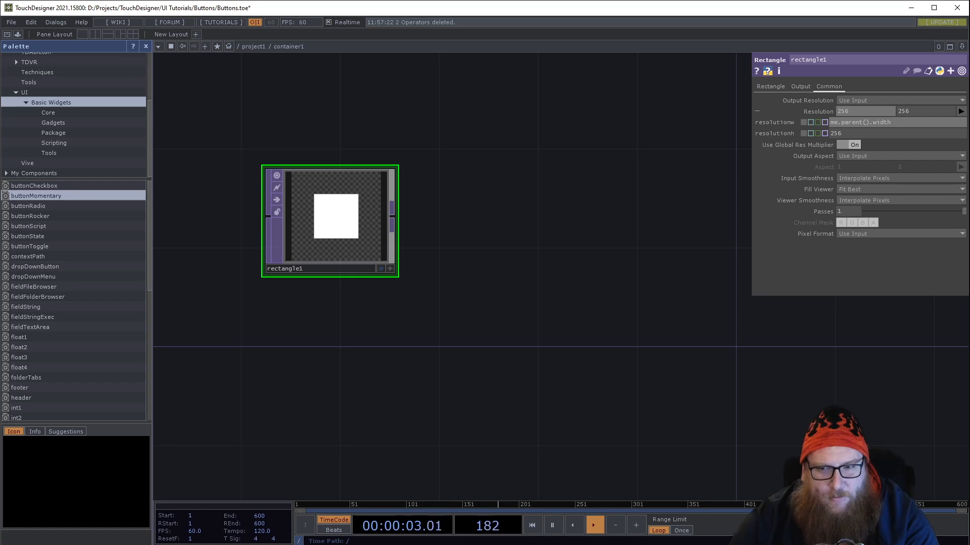
{"action": "key", "text": "Return"}
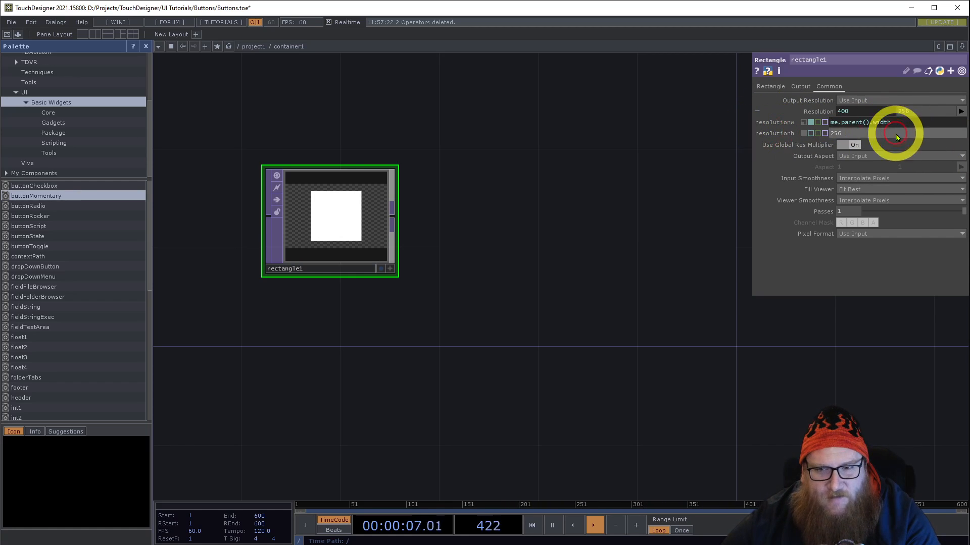
{"action": "left_click", "coordinate": [849, 133]}
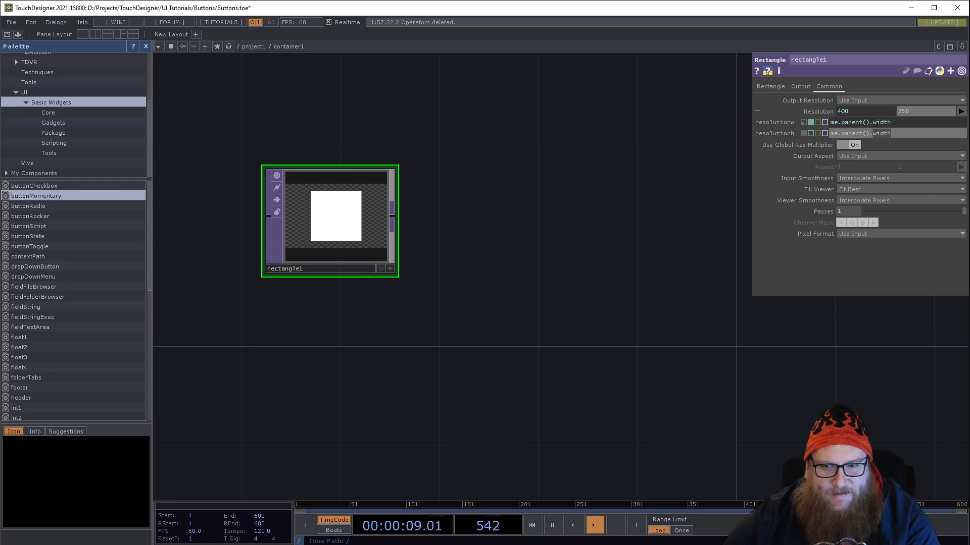
{"action": "type", "text": "me.parent().height"}
{"action": "key", "text": "Return"}
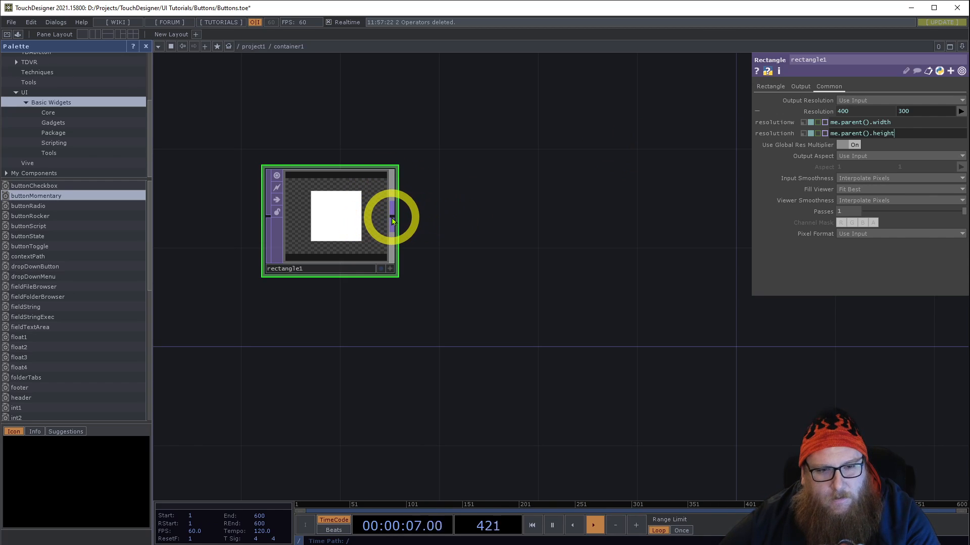
- Set the Rectangle TOP's size to 1 by 1 so that it fills the whole frame
{"action": "scroll", "coordinate": [455, 236], "scroll_direction": "down", "scroll_amount": 3}
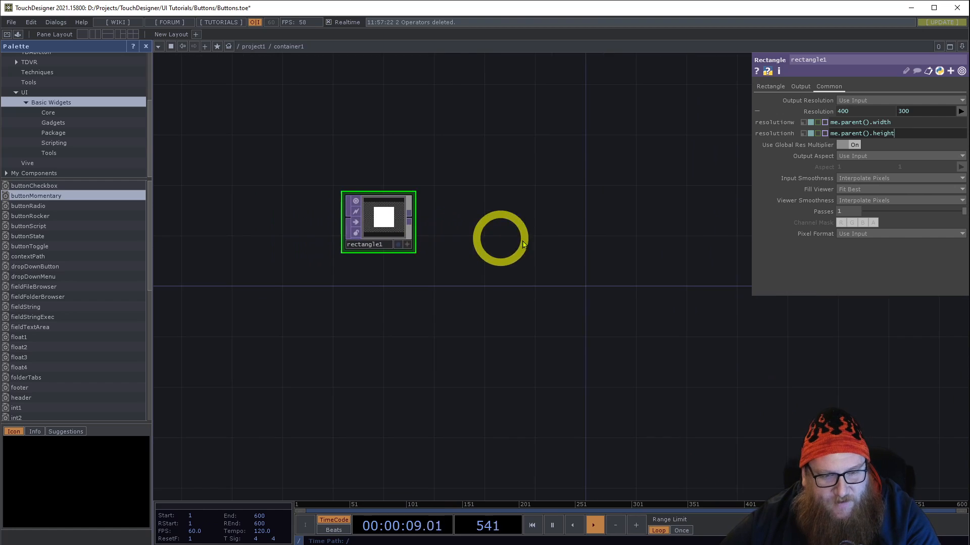
{"action": "left_click", "coordinate": [770, 87]}
{"action": "mouse_move", "coordinate": [848, 101]}
{"action": "left_mouse_down"}
{"action": "mouse_move", "coordinate": [830, 97]}
{"action": "mouse_move", "coordinate": [921, 104]}
{"action": "mouse_move", "coordinate": [849, 99]}
{"action": "left_mouse_up"}
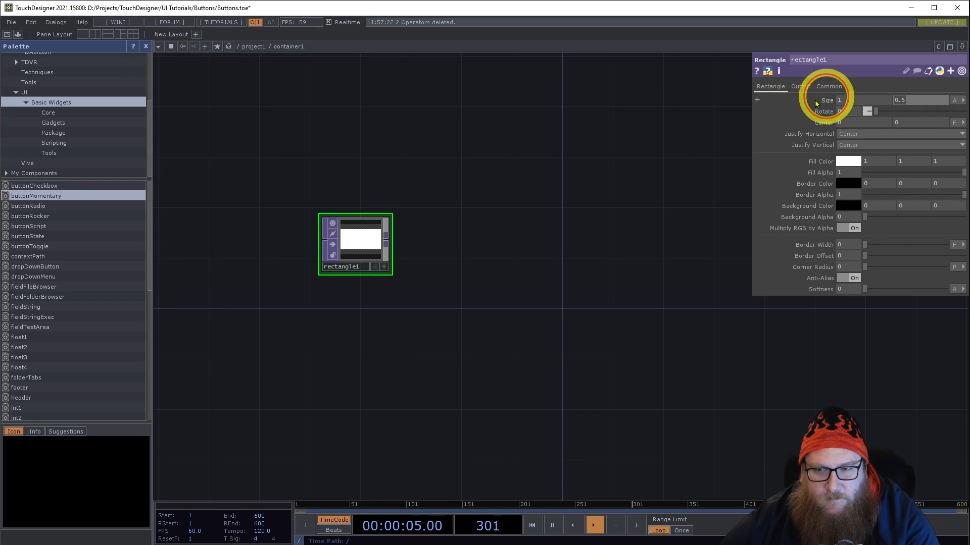
{"action": "scroll", "coordinate": [470, 245], "scroll_direction": "up", "scroll_amount": 3}
{"action": "scroll", "coordinate": [384, 232], "scroll_direction": "down", "scroll_amount": 2}
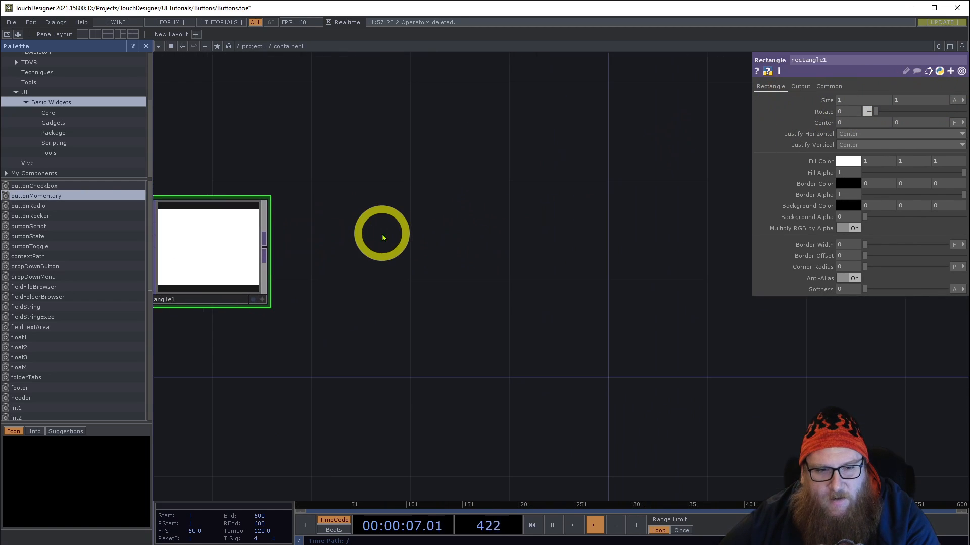
- Add a Text TOP fed by the rectangle's output and align it to the right of the rectangle
{"action": "left_click", "coordinate": [266, 251]}
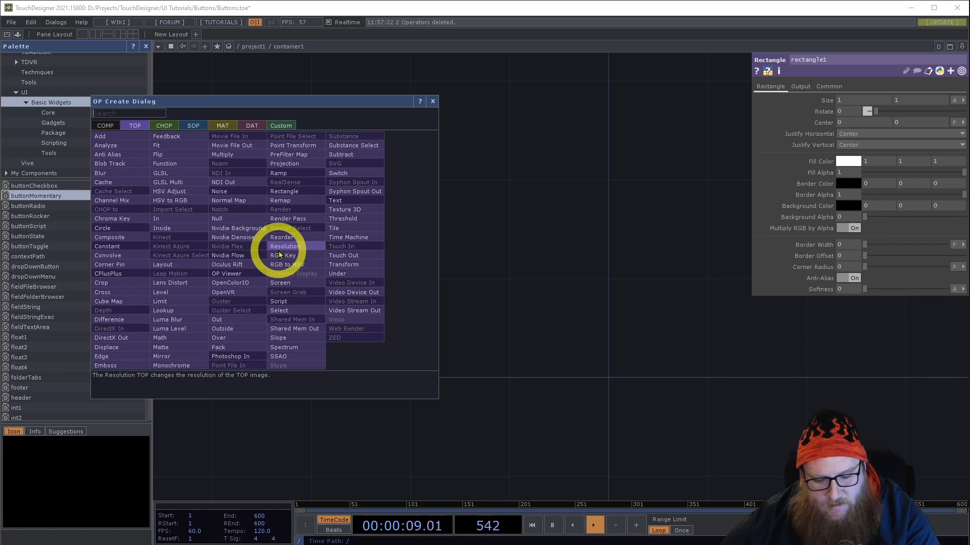
{"action": "left_click", "coordinate": [343, 200]}
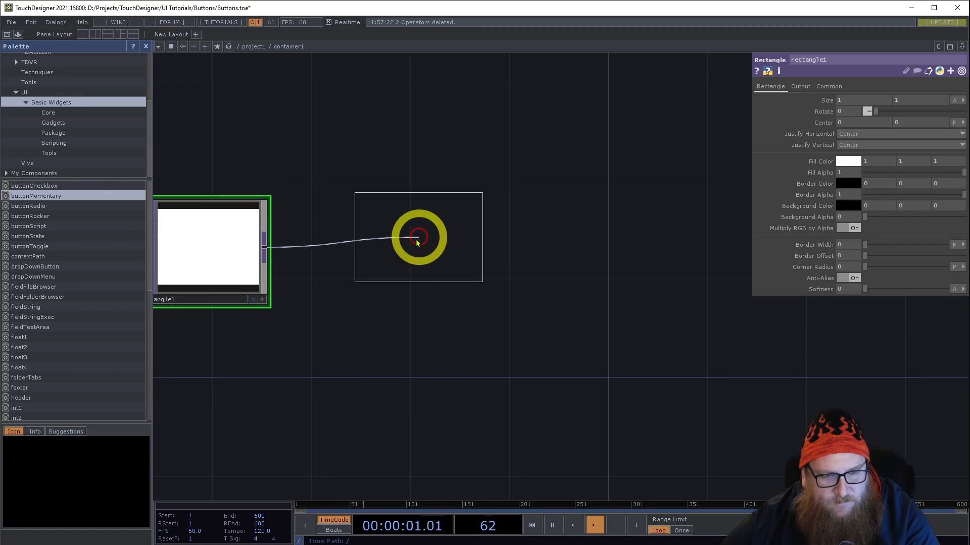
{"action": "left_click", "coordinate": [390, 238]}
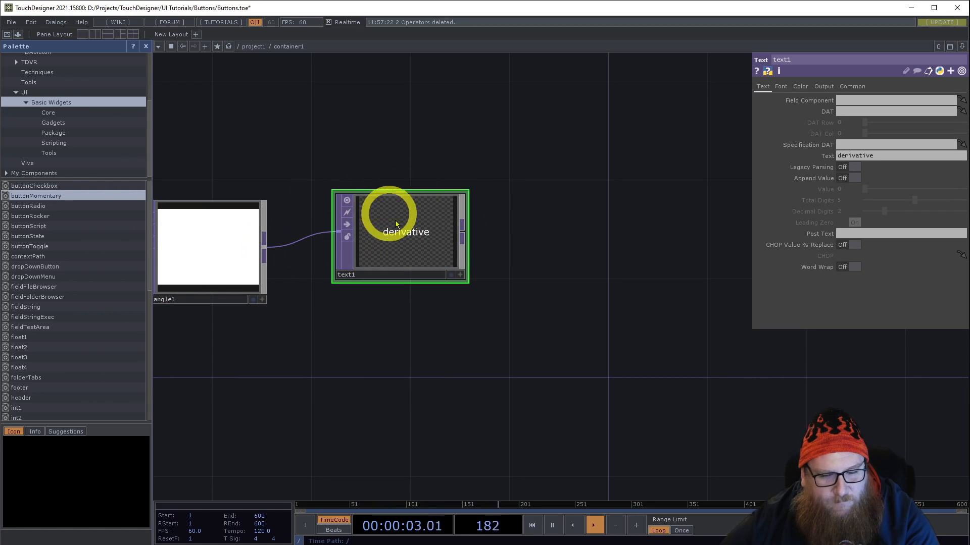
{"action": "left_click_drag", "start_coordinate": [397, 215], "coordinate": [394, 239]}
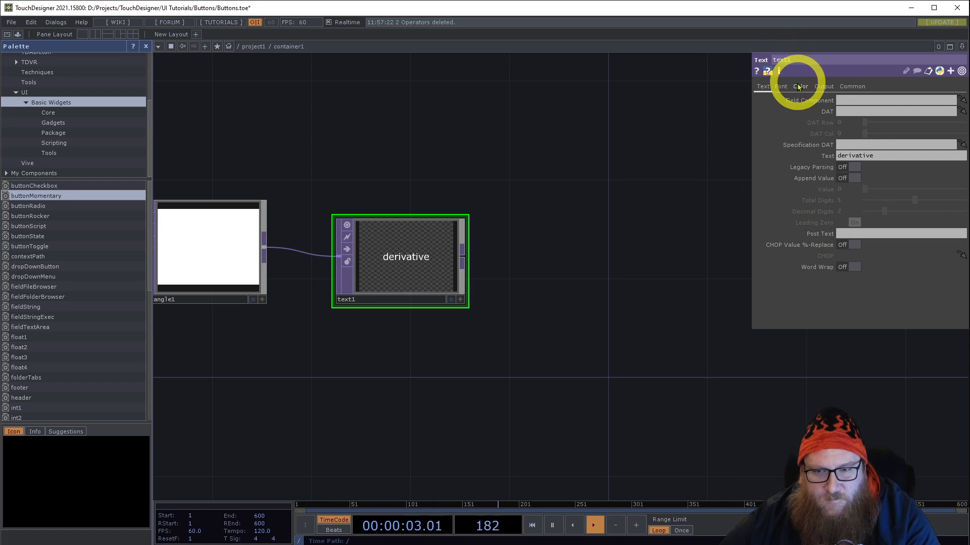
- Turn on Comp with Input for the Text TOP and set its font color to black
{"action": "left_click", "coordinate": [824, 87]}
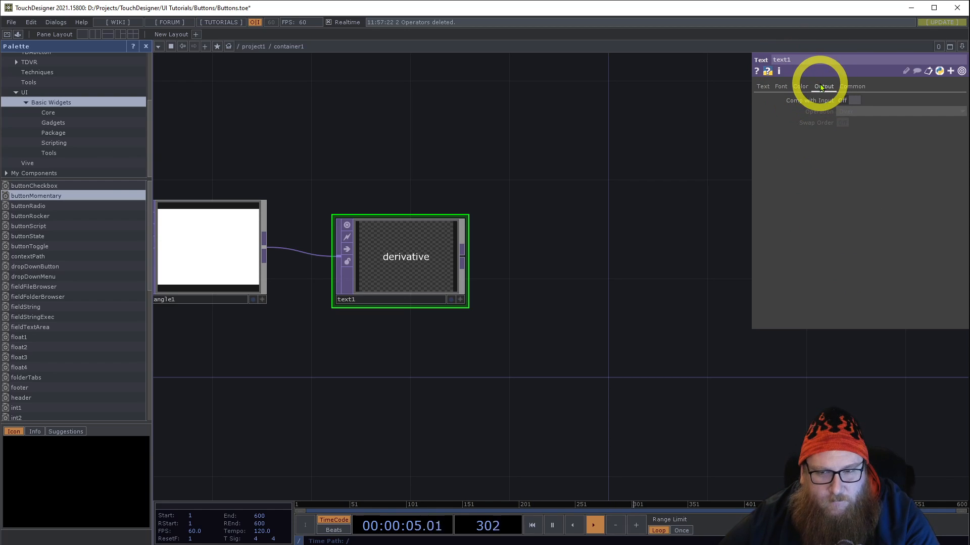
{"action": "left_click", "coordinate": [849, 101]}
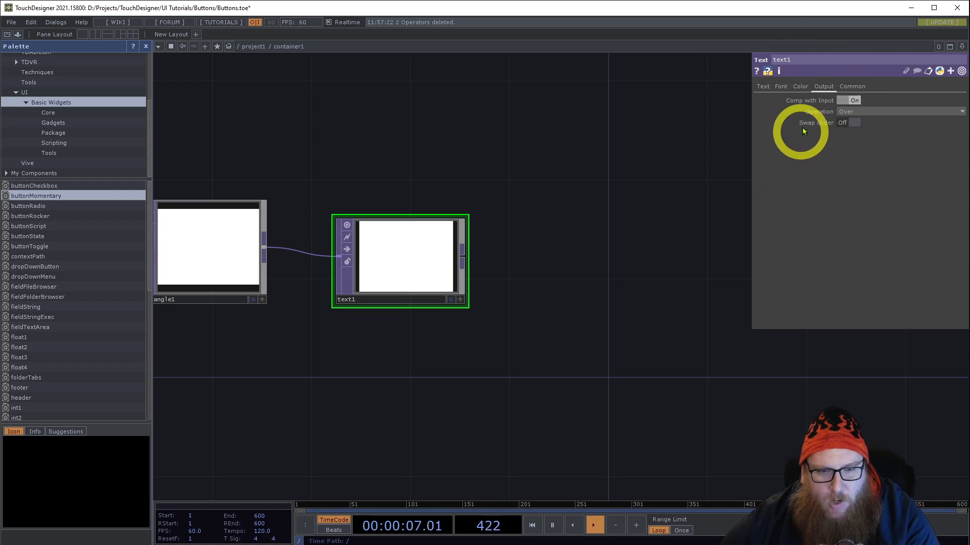
{"action": "left_click", "coordinate": [800, 86]}
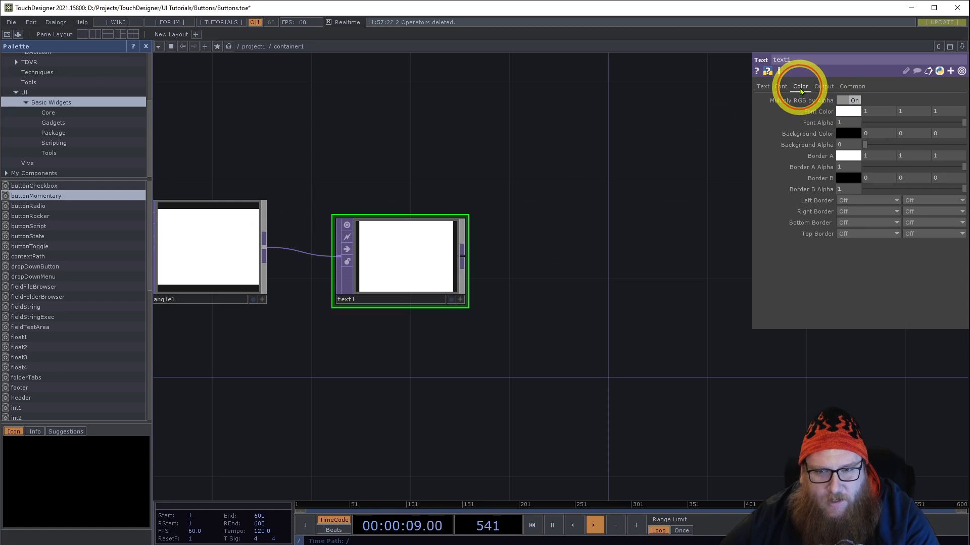
{"action": "left_click", "coordinate": [848, 112]}
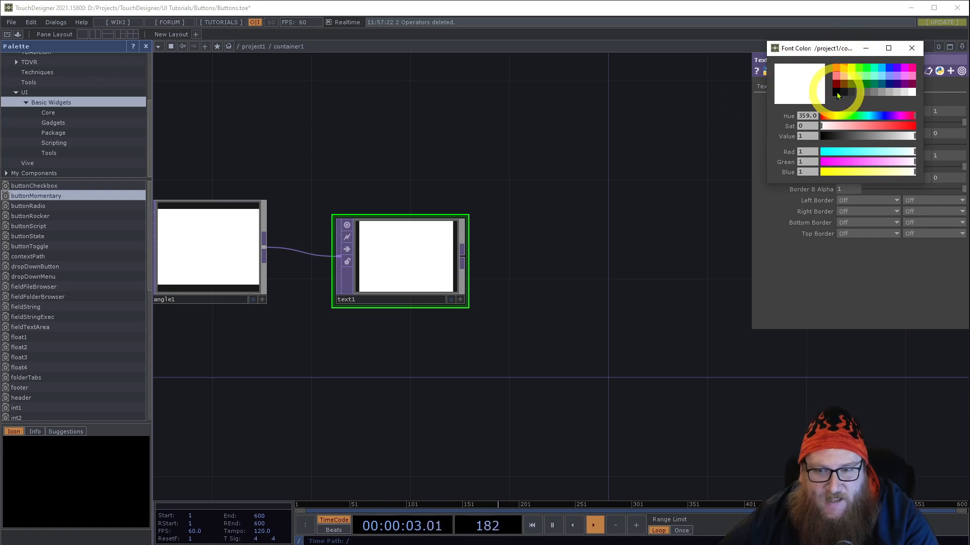
{"action": "left_click", "coordinate": [838, 95]}
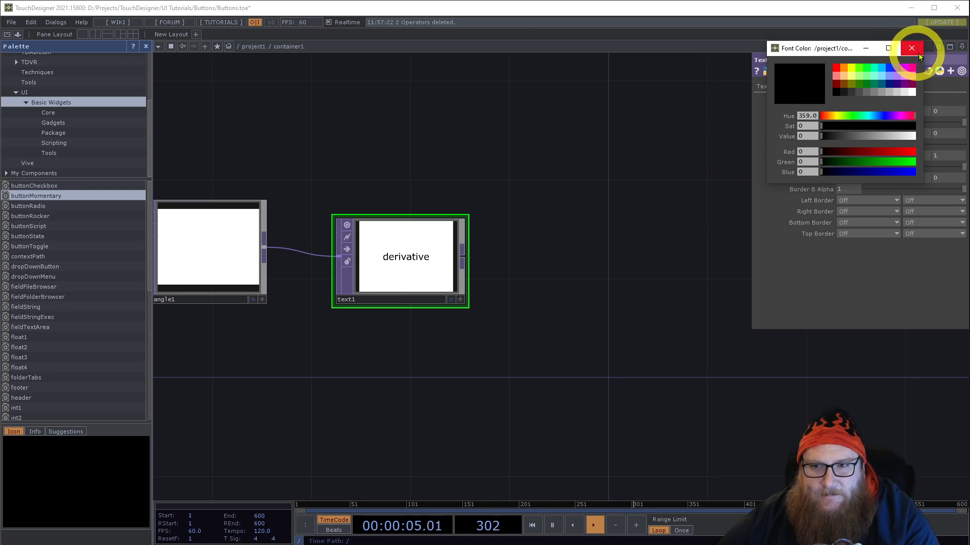
{"action": "left_click", "coordinate": [912, 48]}
- Make the Text TOP's font bold, with Font Size X 45 and Auto-Size Font set to Auto-Fit if Too Large
{"action": "left_click", "coordinate": [781, 86]}
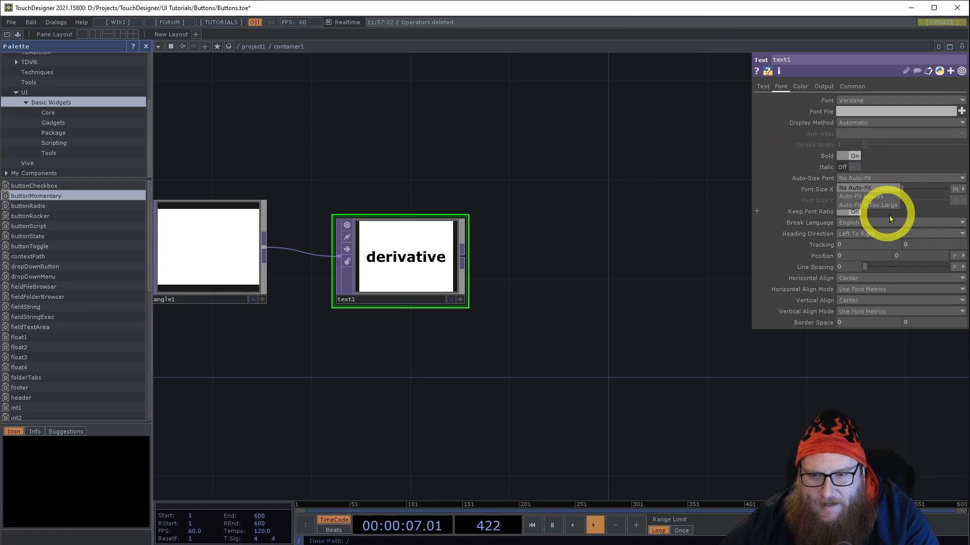
{"action": "left_click", "coordinate": [869, 205]}
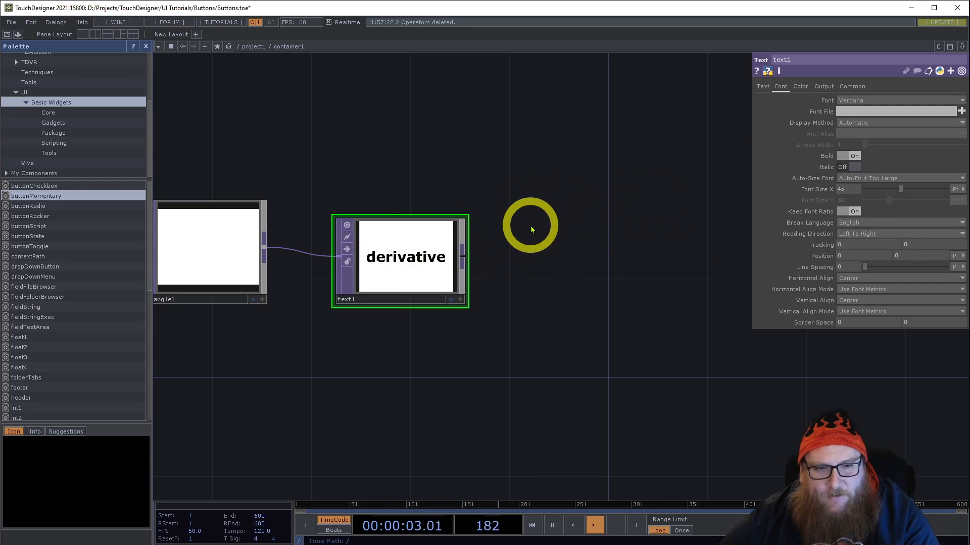
- Add a Null TOP after the Text TOP and feed it from the text output
{"action": "left_click_drag", "start_coordinate": [567, 221], "coordinate": [709, 206]}
{"action": "left_click_drag", "start_coordinate": [566, 157], "coordinate": [510, 151]}
{"action": "left_click_drag", "start_coordinate": [600, 230], "coordinate": [412, 238]}
{"action": "key", "text": "Tab"}
{"action": "type", "text": "n"}
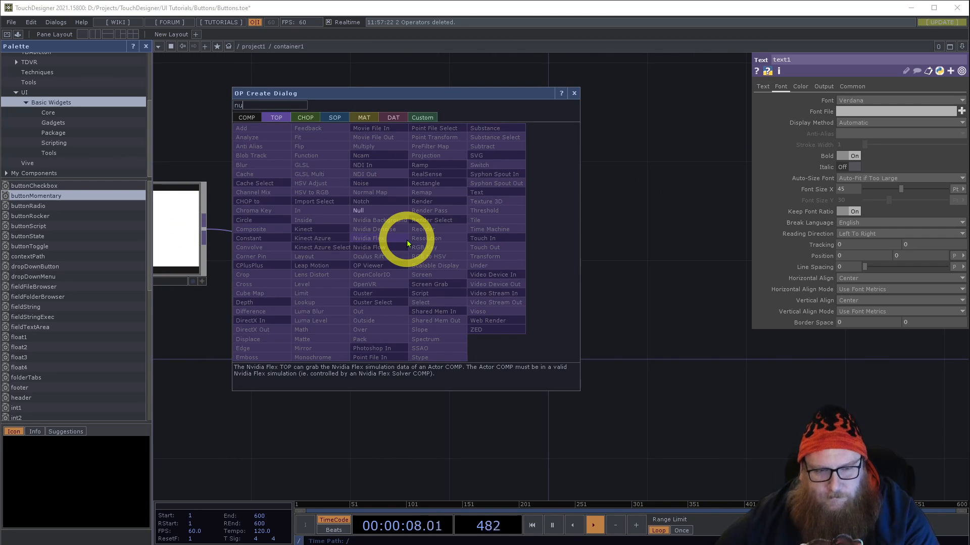
{"action": "left_click", "coordinate": [359, 211]}
{"action": "left_click", "coordinate": [560, 242]}
{"action": "left_click_drag", "start_coordinate": [549, 335], "coordinate": [639, 286]}
{"action": "scroll", "coordinate": [441, 290], "scroll_direction": "down", "scroll_amount": 3}
{"action": "left_click_drag", "start_coordinate": [432, 297], "coordinate": [447, 282]}
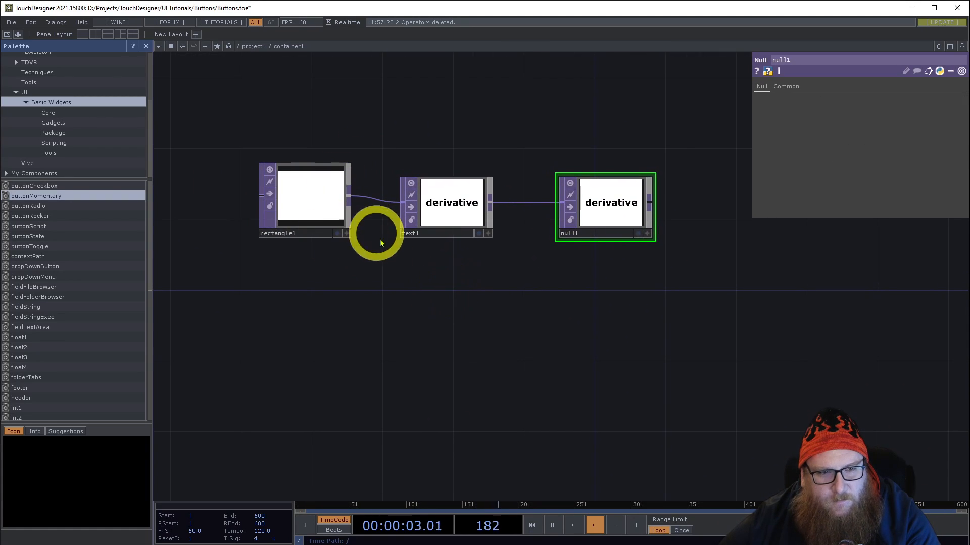
- Rename the Null TOP inside the container as out1
{"action": "scroll", "coordinate": [418, 277], "scroll_direction": "down", "scroll_amount": 3}
{"action": "scroll", "coordinate": [417, 274], "scroll_direction": "down", "scroll_amount": 5}
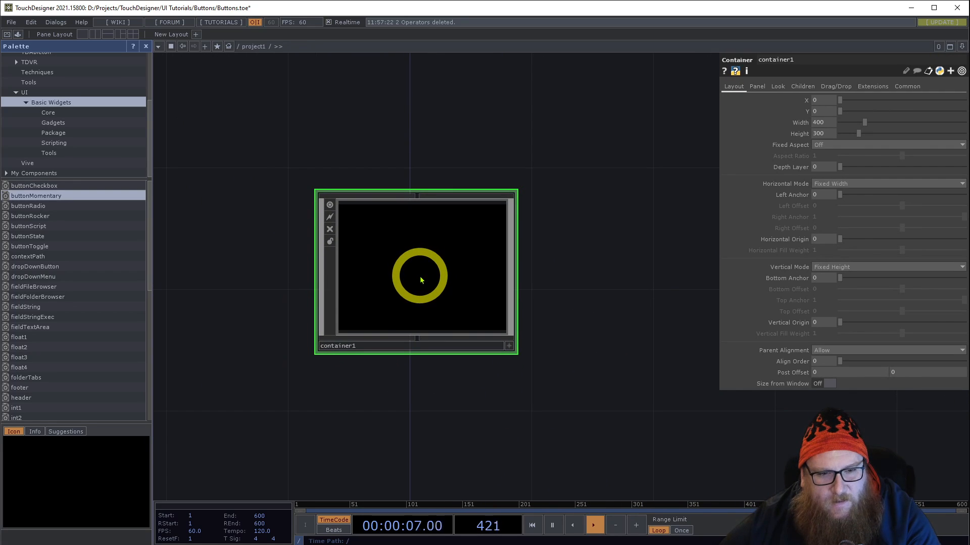
{"action": "scroll", "coordinate": [421, 280], "scroll_direction": "up", "scroll_amount": 5}
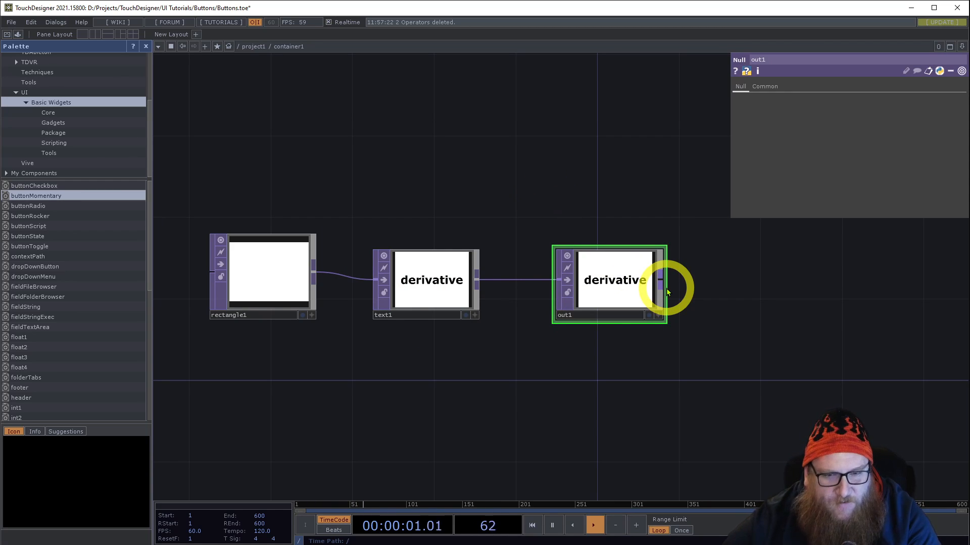
- Return to the project level and set the container's Background TOP to ./out1
{"action": "scroll", "coordinate": [505, 207], "scroll_direction": "down", "scroll_amount": 5}
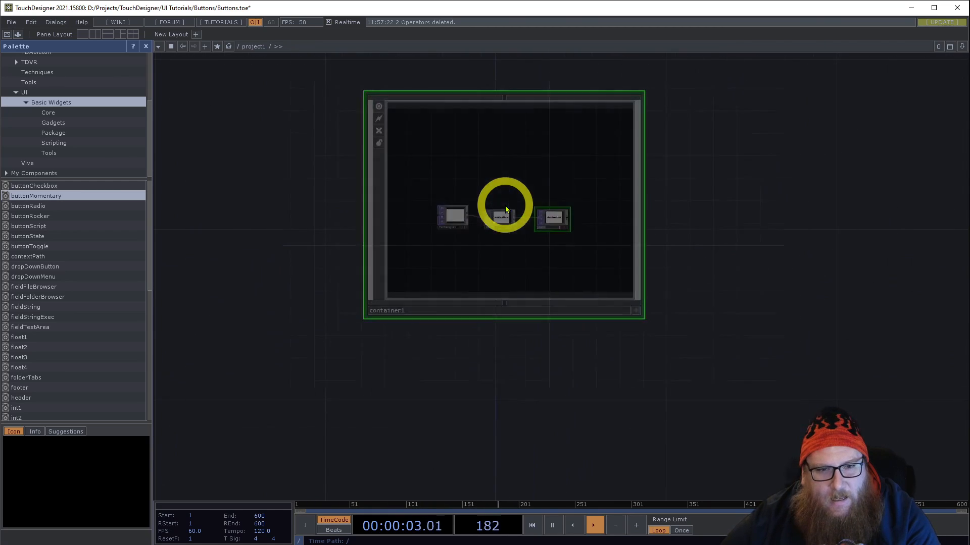
{"action": "key", "text": "p"}
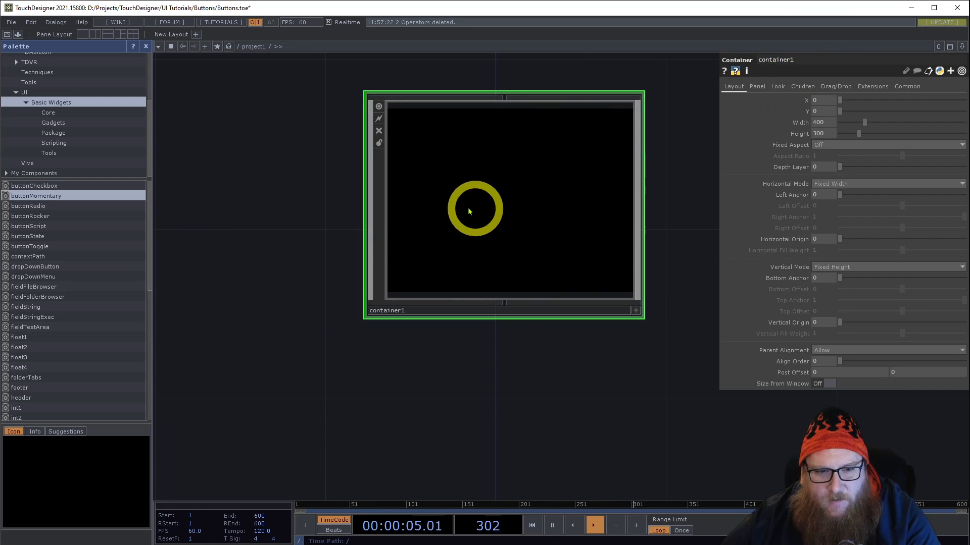
{"action": "scroll", "coordinate": [465, 208], "scroll_direction": "down", "scroll_amount": 4}
{"action": "scroll", "coordinate": [492, 202], "scroll_direction": "up", "scroll_amount": 3}
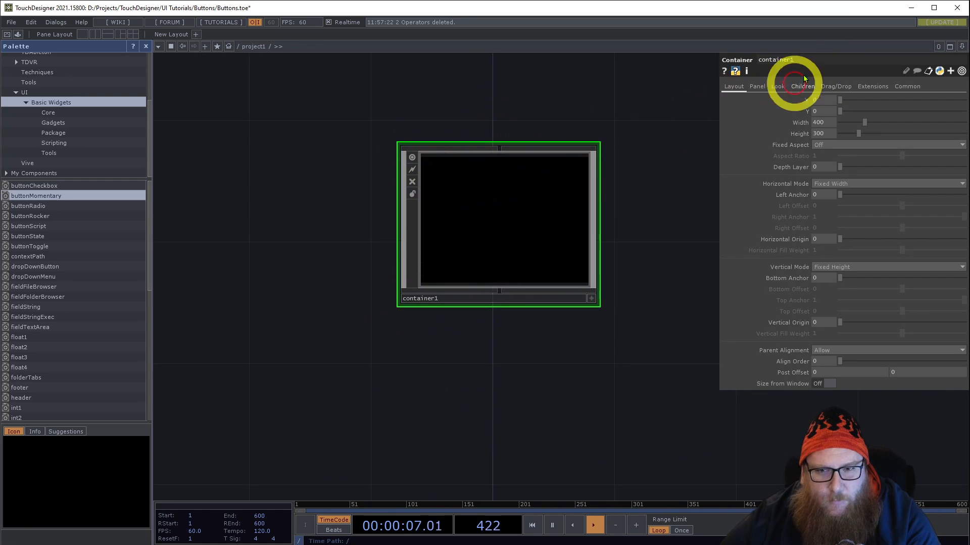
{"action": "left_click", "coordinate": [778, 86]}
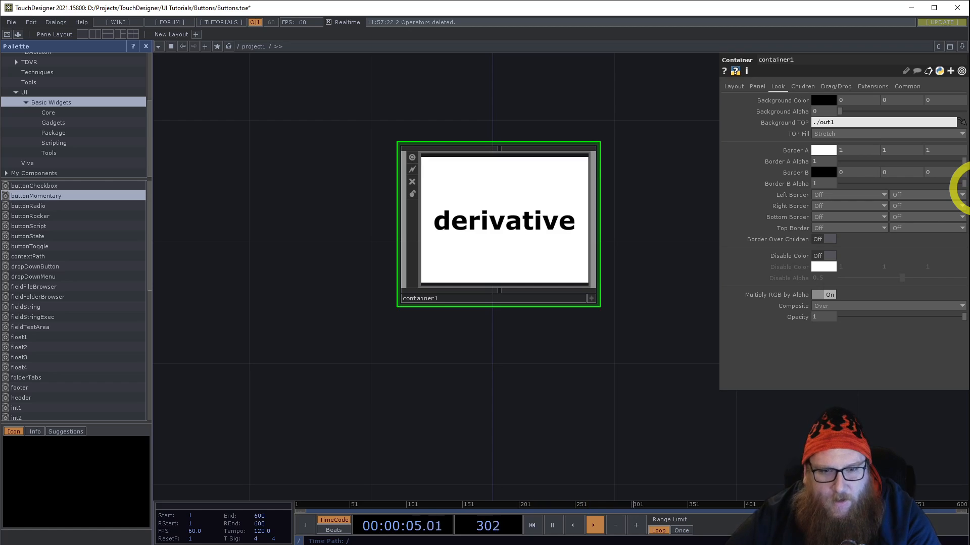
- Rename the Container COMP as btn_1
{"action": "scroll", "coordinate": [439, 184], "scroll_direction": "down", "scroll_amount": 2}
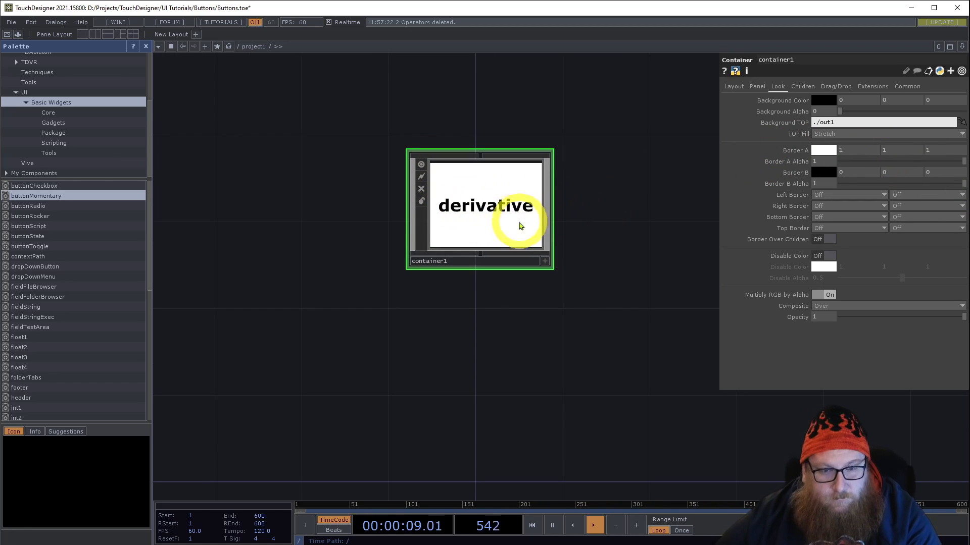
{"action": "left_click", "coordinate": [468, 261]}
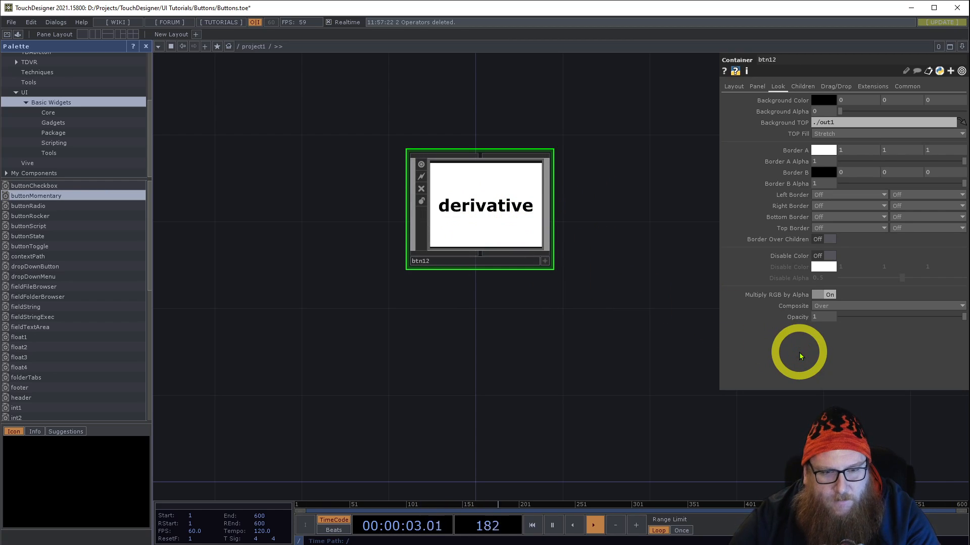
{"action": "left_click", "coordinate": [435, 263]}
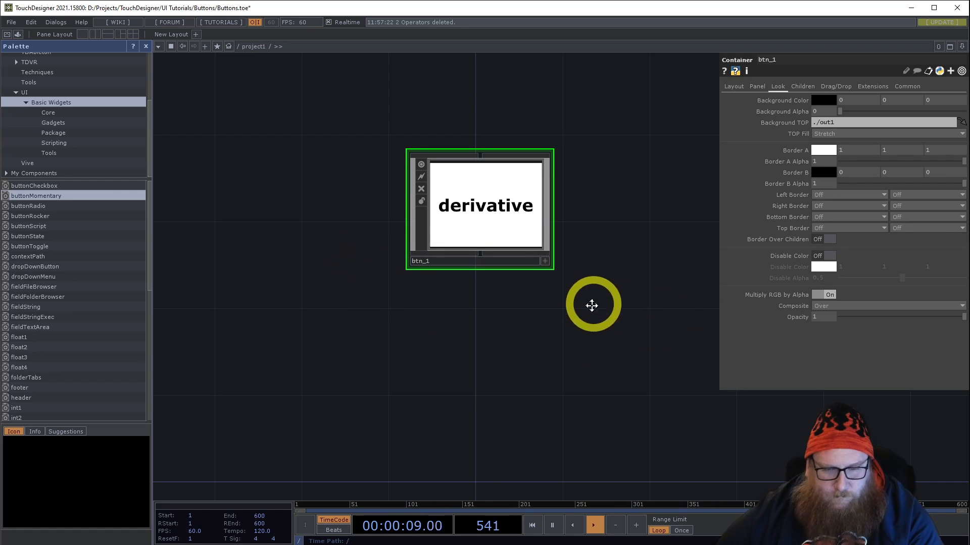
{"action": "middle_click_drag", "start_coordinate": [581, 253], "coordinate": [494, 267]}
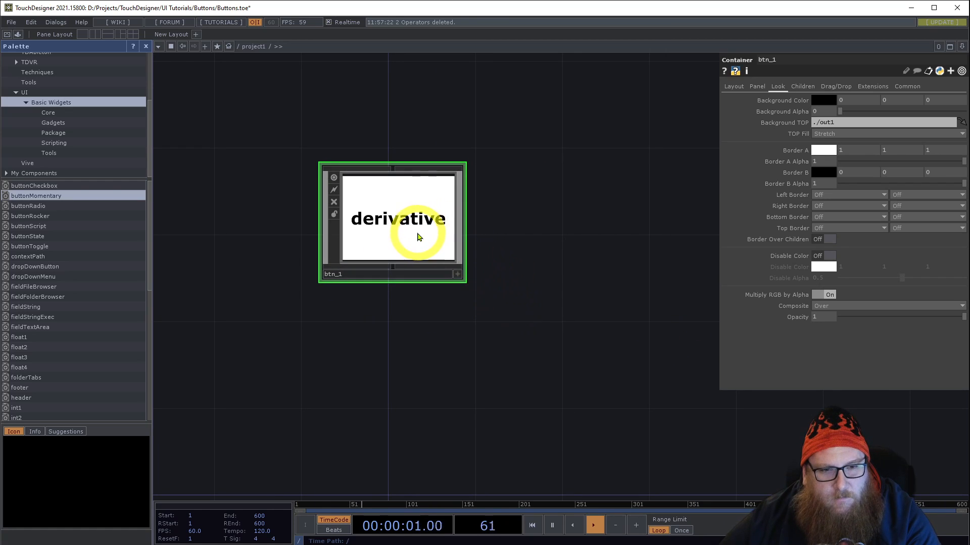
{"action": "scroll", "coordinate": [596, 264], "scroll_direction": "down", "scroll_amount": 3}
{"action": "left_click_drag", "start_coordinate": [596, 264], "coordinate": [480, 242]}
{"action": "scroll", "coordinate": [463, 234], "scroll_direction": "down", "scroll_amount": 1}
{"action": "scroll", "coordinate": [463, 234], "scroll_direction": "up", "scroll_amount": 3}
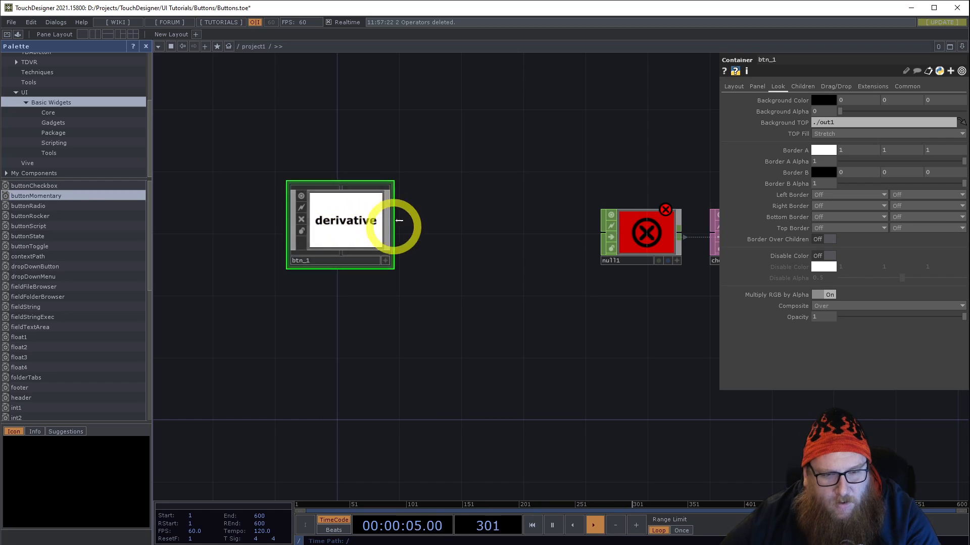
- Go inside btn_1 and add a Panel CHOP below the Rectangle TOP
{"action": "left_click_drag", "start_coordinate": [348, 251], "coordinate": [425, 266]}
{"action": "key", "text": "i"}
{"action": "scroll", "coordinate": [408, 256], "scroll_direction": "down", "scroll_amount": 3}
{"action": "left_click_drag", "start_coordinate": [353, 365], "coordinate": [369, 275]}
{"action": "key", "text": "Tab"}
{"action": "left_click", "coordinate": [263, 153]}
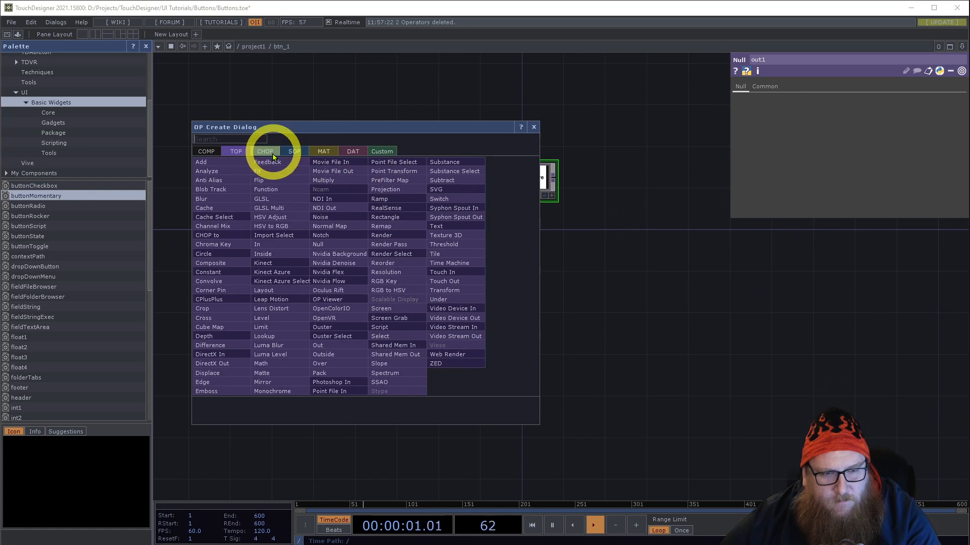
{"action": "type", "text": "p"}
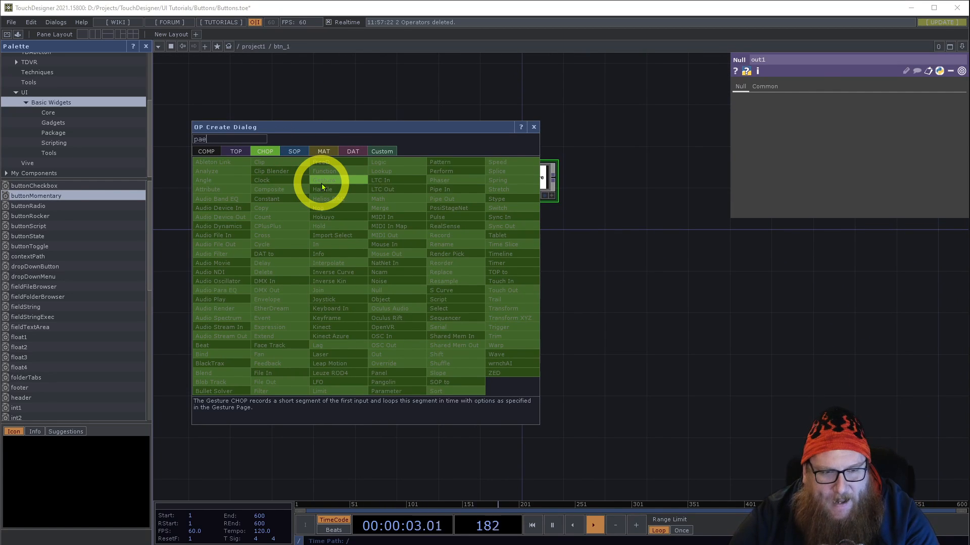
{"action": "type", "text": "an"}
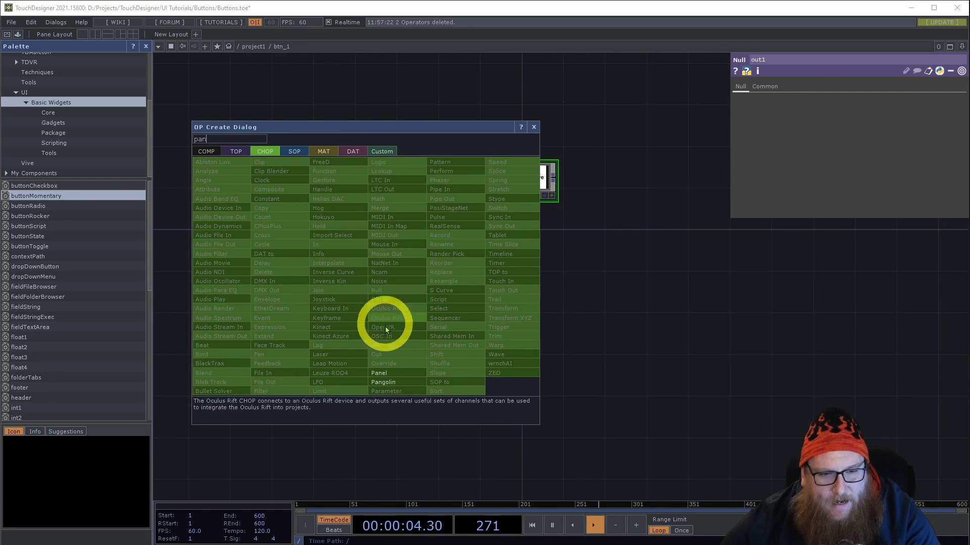
{"action": "left_click", "coordinate": [378, 373]}
{"action": "left_click", "coordinate": [368, 239]}
{"action": "scroll", "coordinate": [367, 239], "scroll_direction": "up", "scroll_amount": 3}
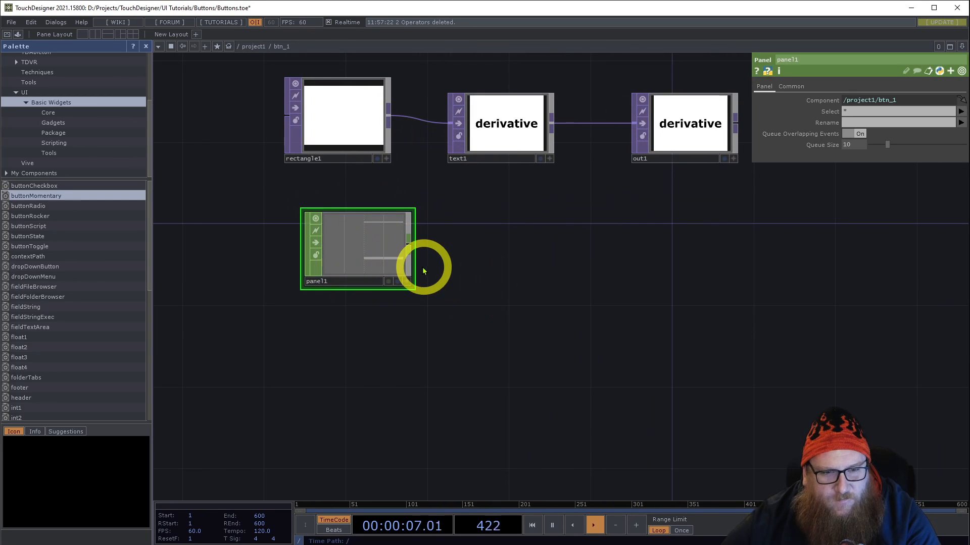
- Align the Panel CHOP directly beneath the Rectangle TOP
{"action": "scroll", "coordinate": [353, 251], "scroll_direction": "up", "scroll_amount": 3}
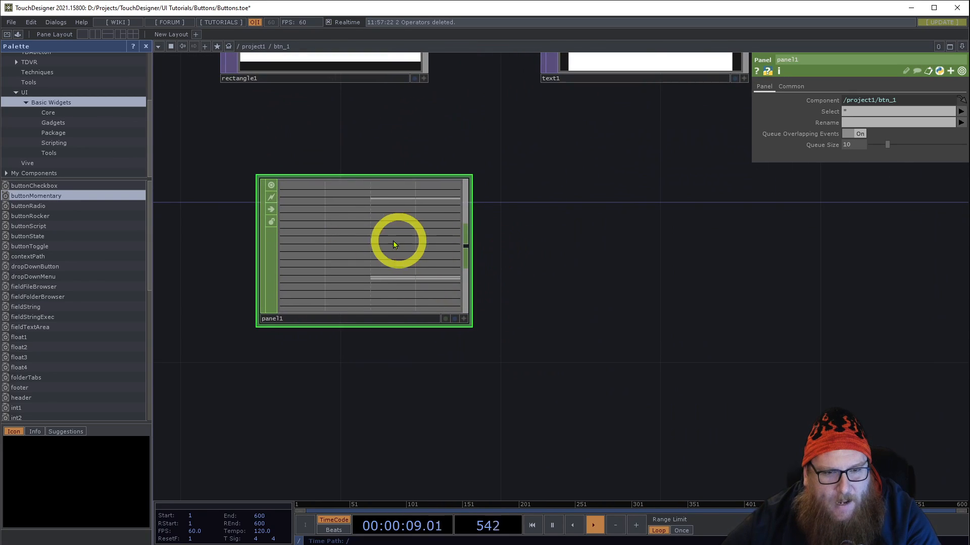
{"action": "scroll", "coordinate": [374, 233], "scroll_direction": "down", "scroll_amount": 4}
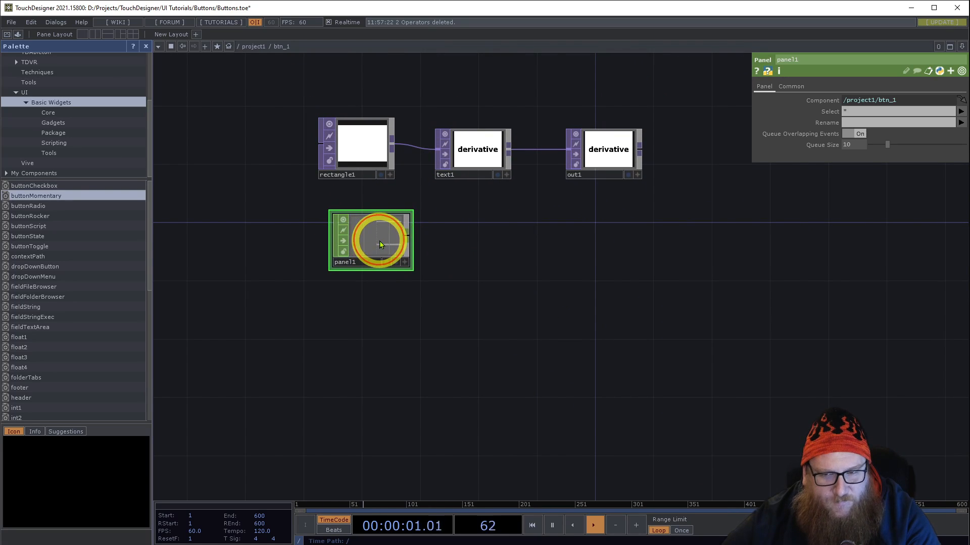
{"action": "left_click_drag", "start_coordinate": [380, 245], "coordinate": [359, 246]}
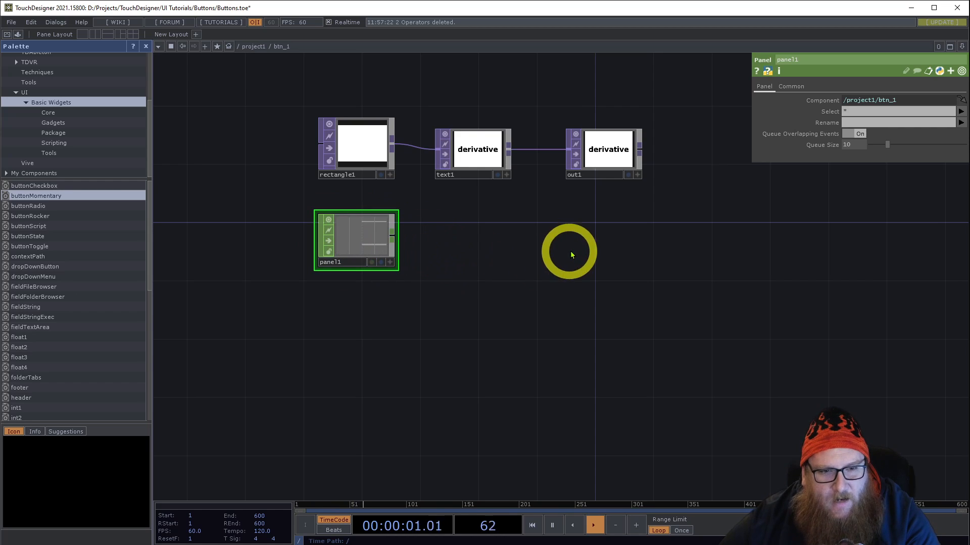
- Add an Out CHOP below the out1 TOP and connect the Panel CHOP's output to it
{"action": "right_click", "coordinate": [595, 245]}
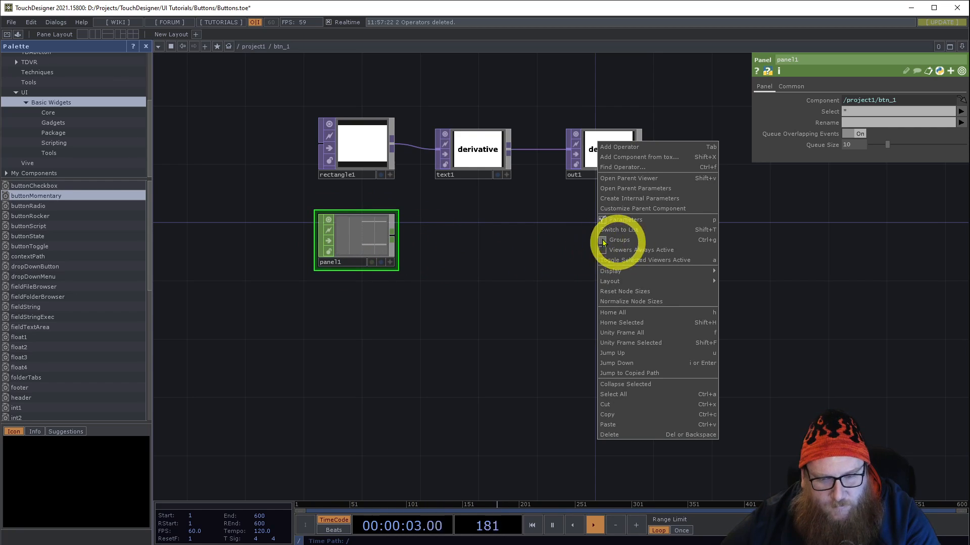
{"action": "left_click", "coordinate": [520, 256]}
{"action": "key", "text": "Tab"}
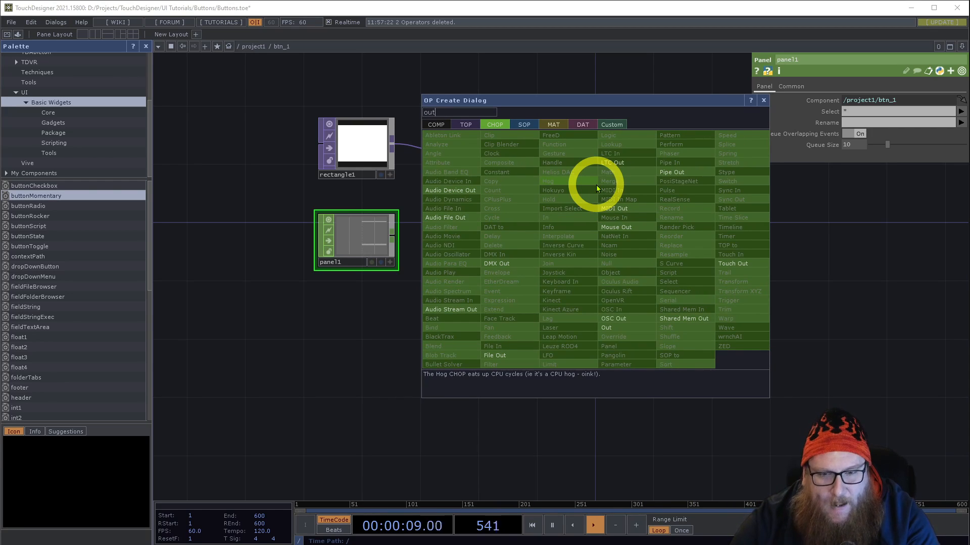
{"action": "type", "text": "out"}
{"action": "left_click", "coordinate": [608, 328]}
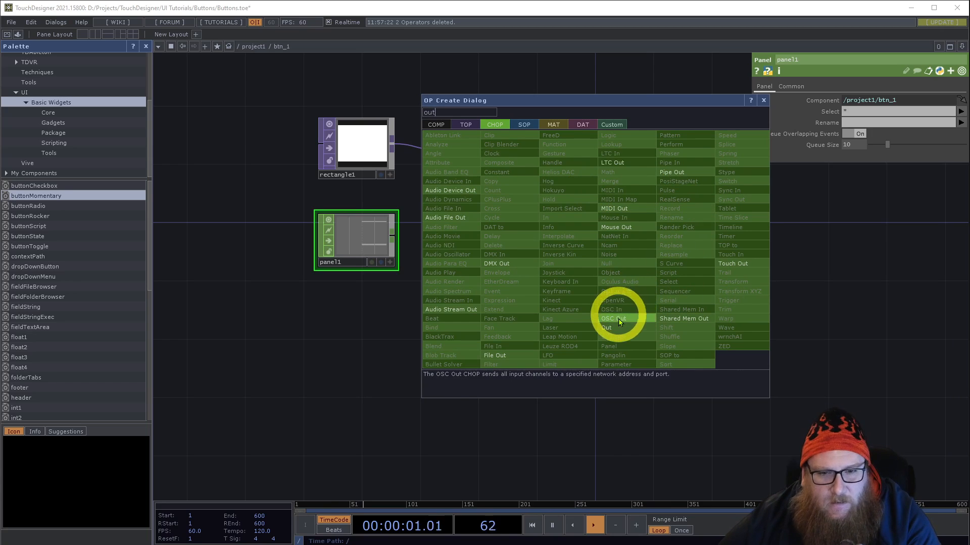
{"action": "left_click", "coordinate": [598, 245]}
{"action": "left_click", "coordinate": [392, 233]}
{"action": "left_click", "coordinate": [609, 241]}
- Set the Panel CHOP's Select parameter to the select channel so that only it is output
{"action": "scroll", "coordinate": [609, 241], "scroll_direction": "up", "scroll_amount": 10}
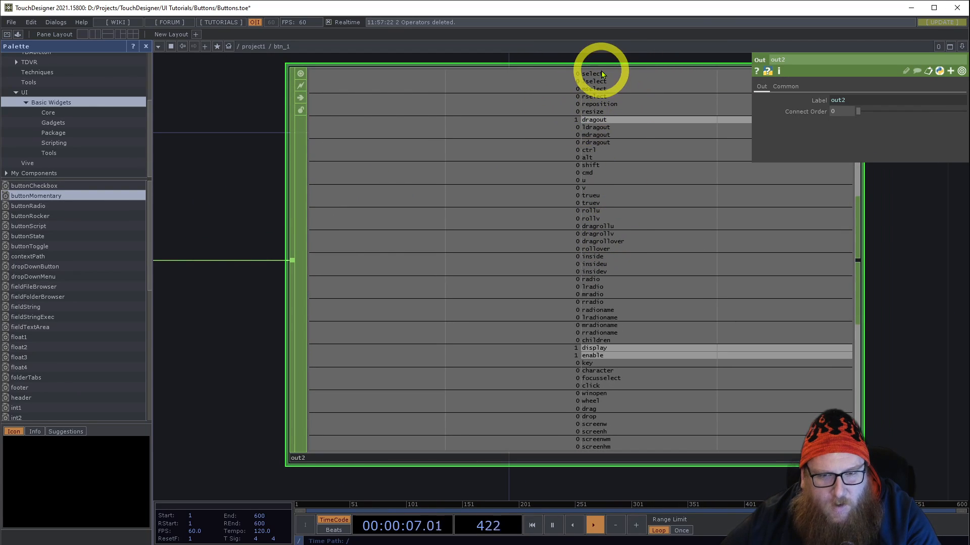
{"action": "scroll", "coordinate": [585, 84], "scroll_direction": "down", "scroll_amount": 8}
{"action": "left_click_drag", "start_coordinate": [353, 112], "coordinate": [558, 156]}
{"action": "left_click_drag", "start_coordinate": [418, 149], "coordinate": [433, 153]}
{"action": "left_click", "coordinate": [338, 159]}
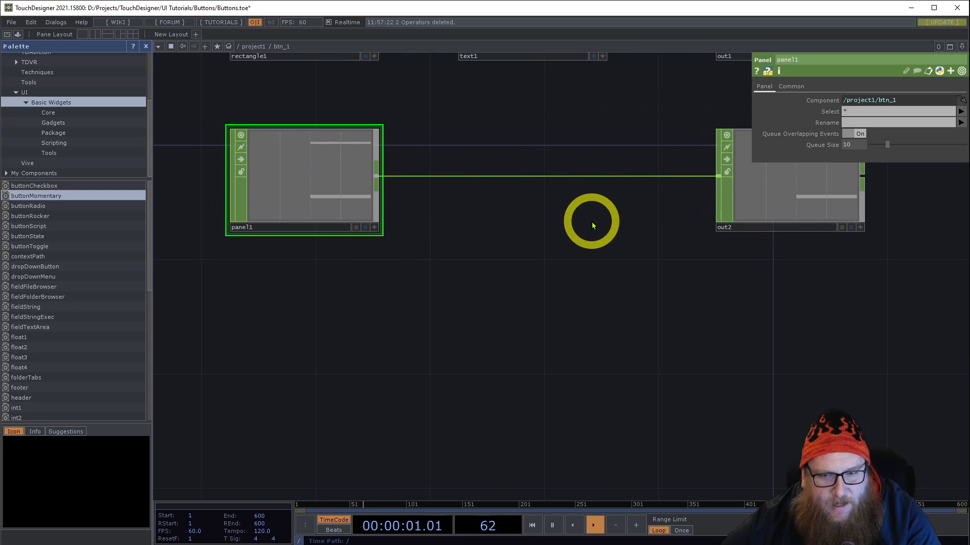
{"action": "left_click_drag", "start_coordinate": [661, 223], "coordinate": [515, 231]}
{"action": "left_click_drag", "start_coordinate": [453, 224], "coordinate": [515, 213]}
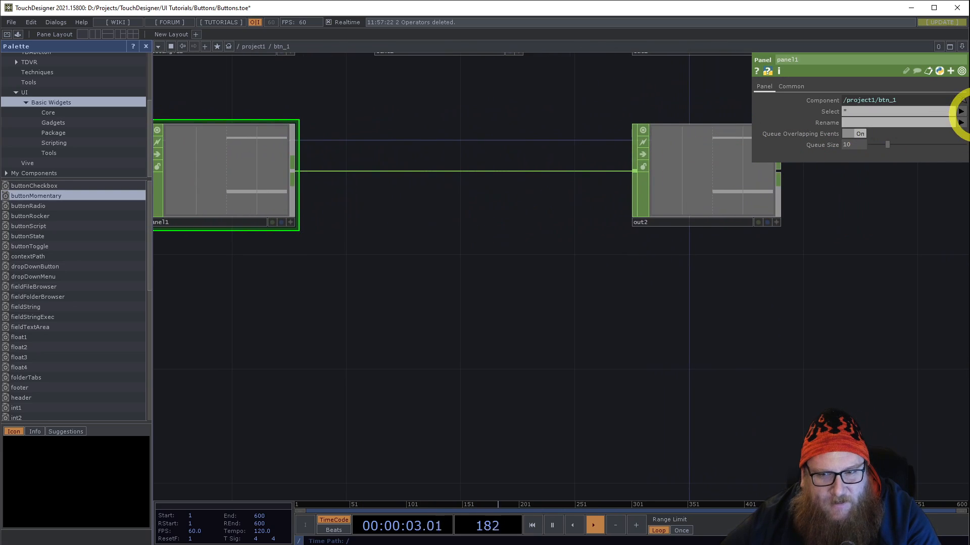
{"action": "left_click", "coordinate": [961, 111]}
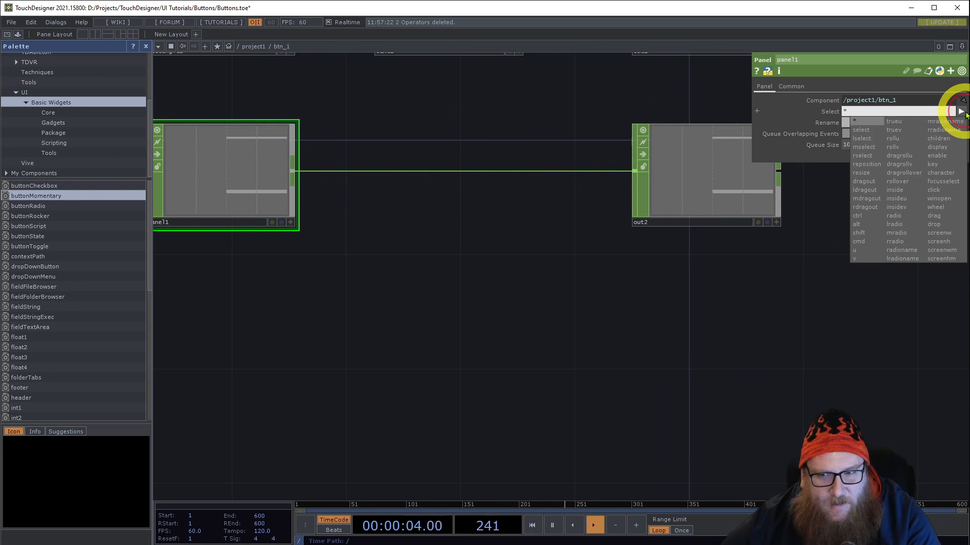
{"action": "left_click", "coordinate": [860, 130]}
{"action": "scroll", "coordinate": [227, 190], "scroll_direction": "up", "scroll_amount": 4}
{"action": "scroll", "coordinate": [251, 191], "scroll_direction": "down", "scroll_amount": 3}
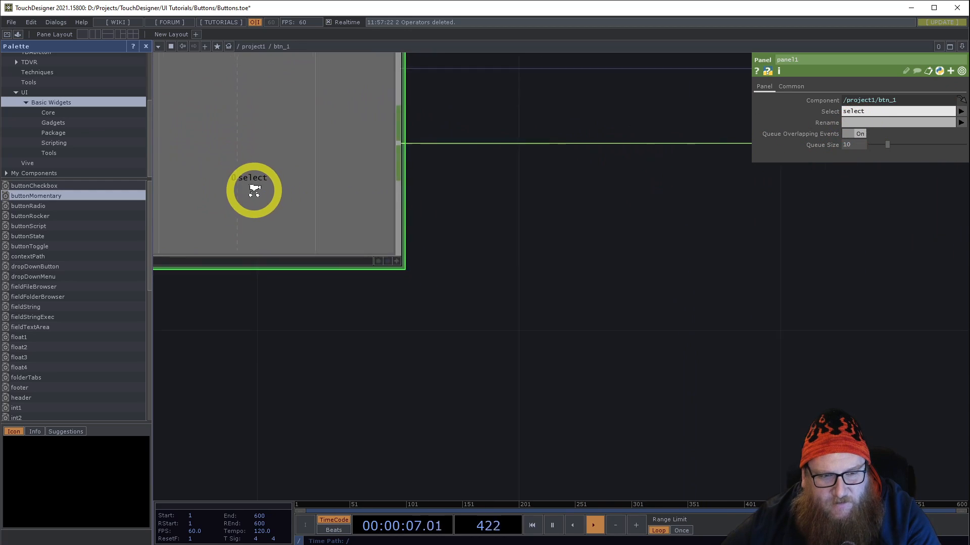
- Return to the project level and connect btn_1's output to the null1 CHOP
{"action": "scroll", "coordinate": [459, 196], "scroll_direction": "down", "scroll_amount": 8}
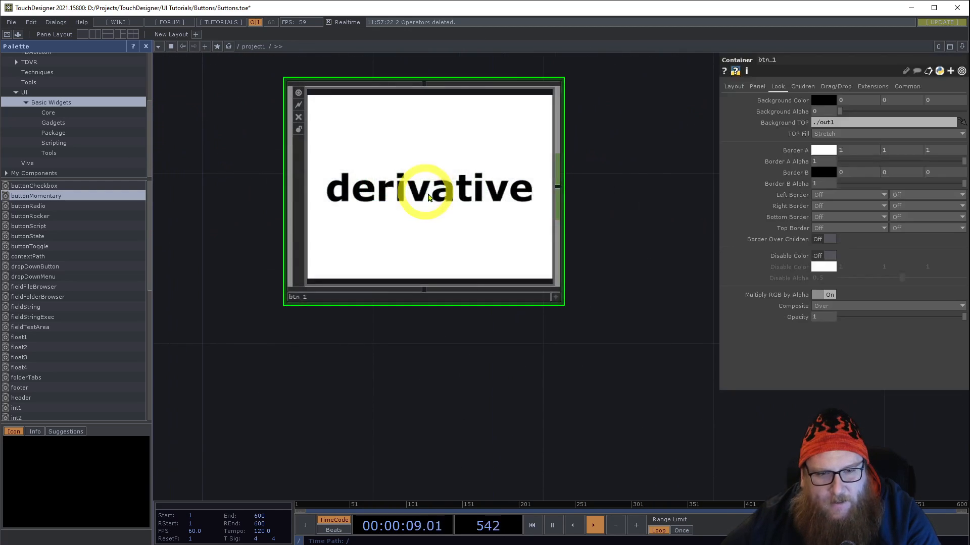
{"action": "scroll", "coordinate": [587, 222], "scroll_direction": "down", "scroll_amount": 2}
{"action": "left_click_drag", "start_coordinate": [573, 201], "coordinate": [566, 222]}
{"action": "left_click_drag", "start_coordinate": [510, 289], "coordinate": [379, 283]}
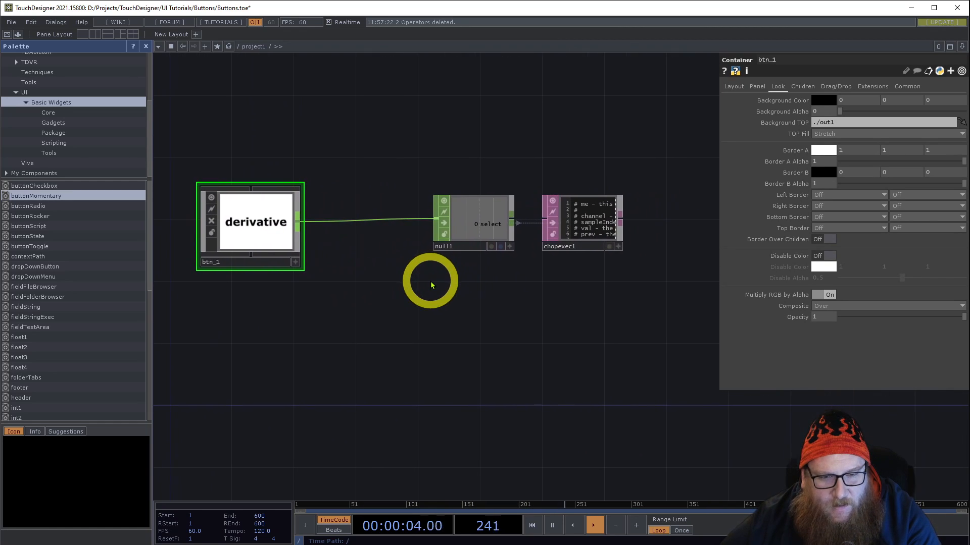
- Make btn_1's viewer active, trigger the button several times and open the Textport to check the script's output
{"action": "left_click", "coordinate": [296, 263]}
{"action": "left_click", "coordinate": [255, 225]}
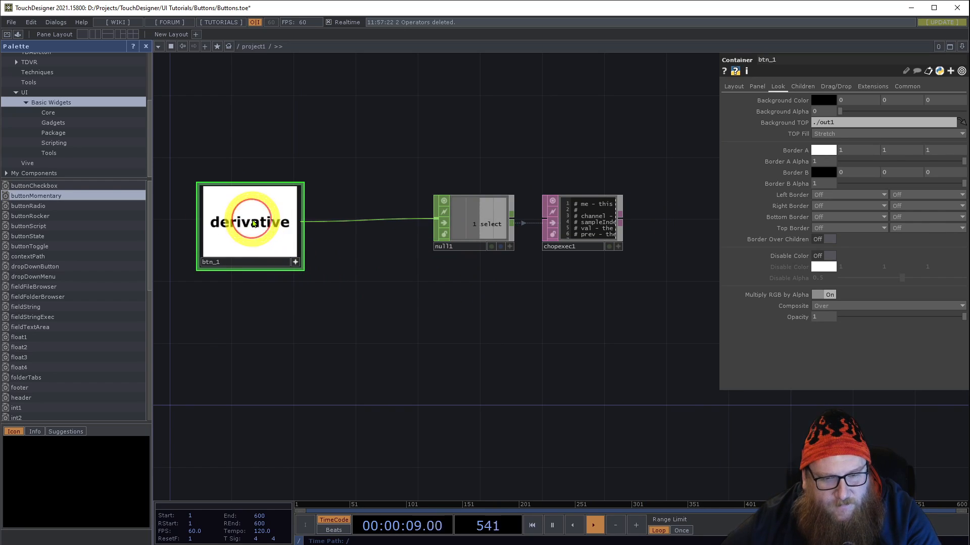
{"action": "left_click", "coordinate": [258, 231]}
{"action": "left_click", "coordinate": [257, 228]}
{"action": "left_click", "coordinate": [286, 233]}
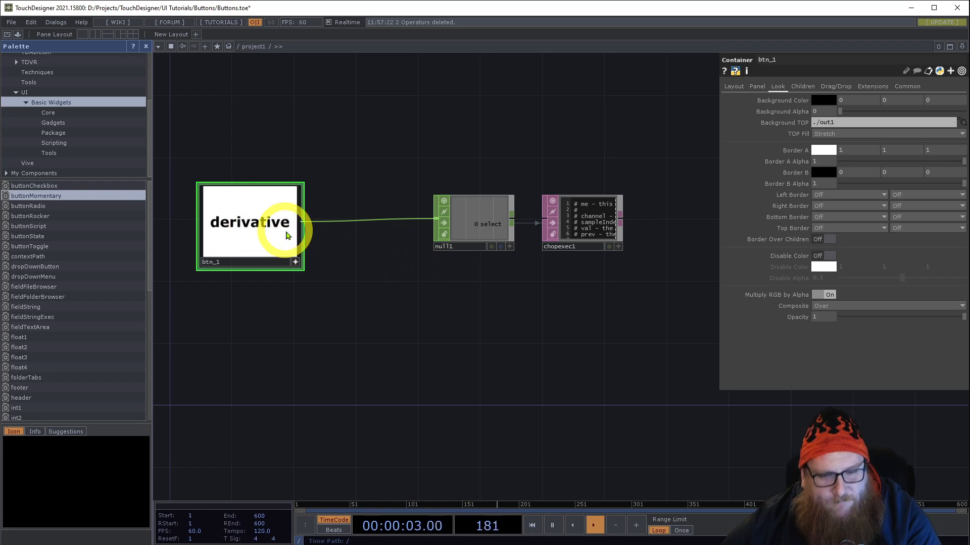
{"action": "key", "text": "alt+t"}
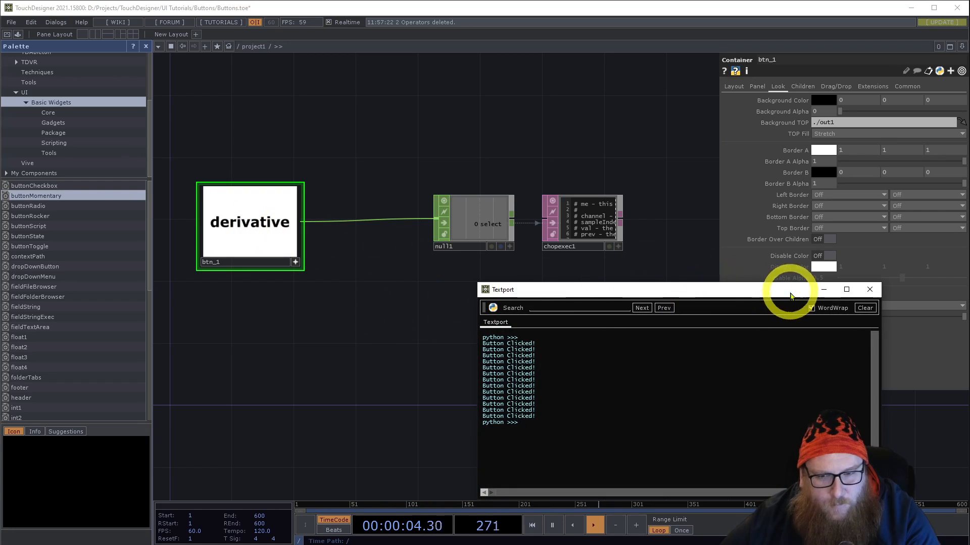
- Clear the Textport, trigger btn_1 repeatedly to test the script's output, clear the log again and close the Textport
{"action": "left_click", "coordinate": [865, 308]}
{"action": "left_click", "coordinate": [259, 231]}
{"action": "left_click", "coordinate": [259, 232]}
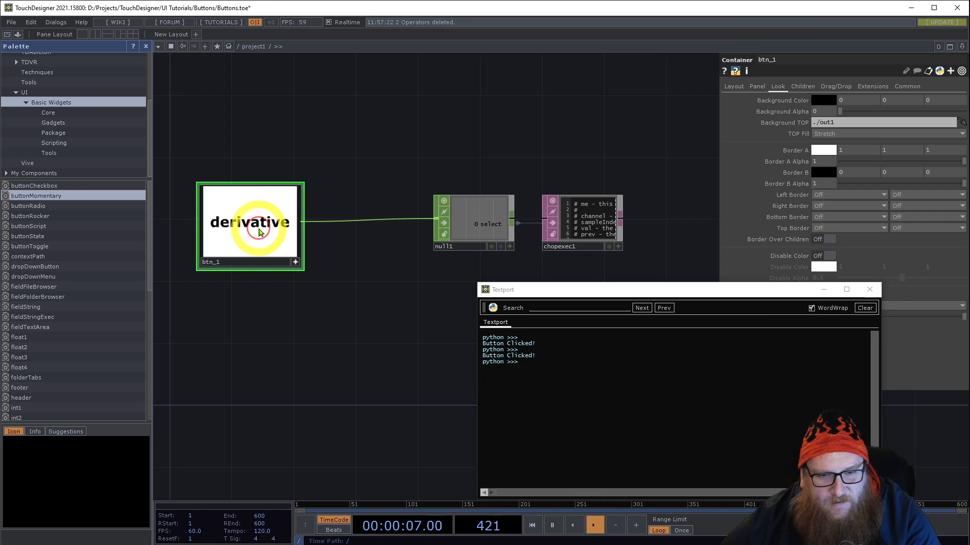
{"action": "left_click", "coordinate": [259, 231]}
{"action": "left_click", "coordinate": [259, 231]}
{"action": "left_click", "coordinate": [259, 231]}
{"action": "left_click", "coordinate": [259, 231]}
{"action": "left_click", "coordinate": [259, 231]}
{"action": "left_click", "coordinate": [259, 231]}
{"action": "left_click", "coordinate": [259, 231]}
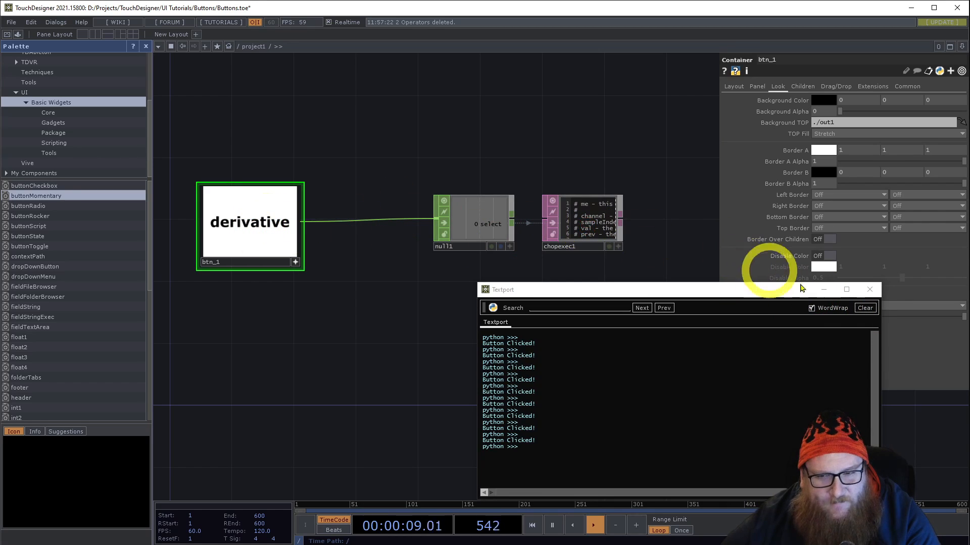
{"action": "left_click", "coordinate": [865, 307]}
{"action": "left_click", "coordinate": [869, 289]}
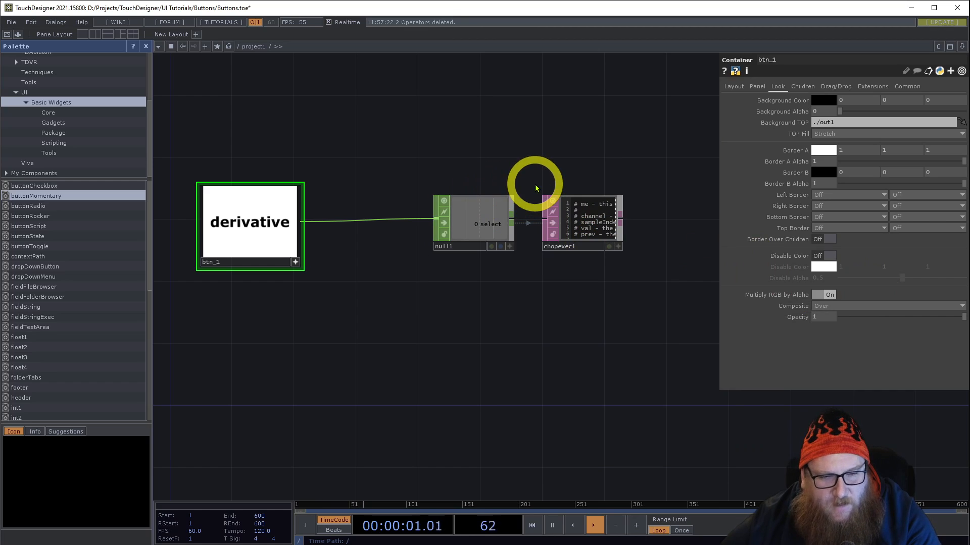
- Set the btn_1 container's width to 600 and its height to 150
{"action": "left_click_drag", "start_coordinate": [341, 293], "coordinate": [429, 284]}
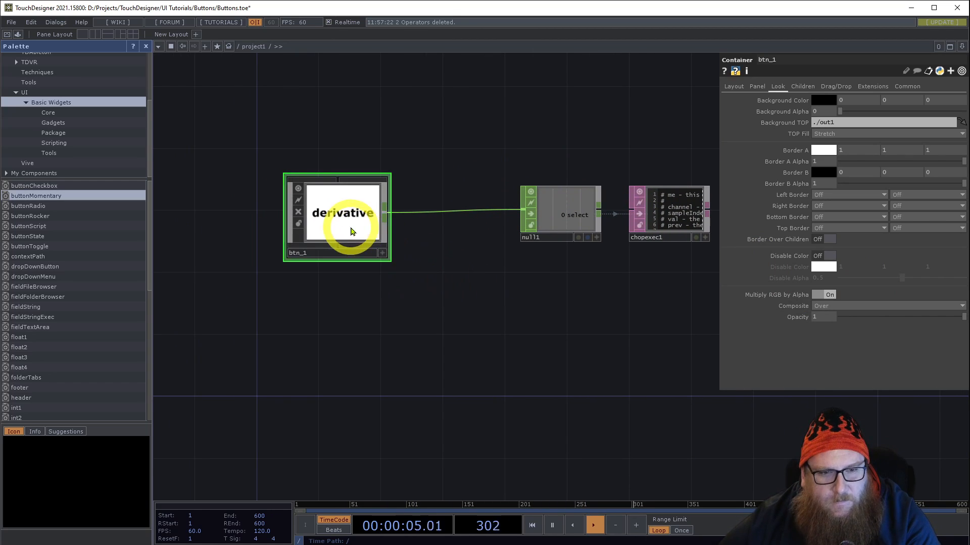
{"action": "scroll", "coordinate": [347, 226], "scroll_direction": "up", "scroll_amount": 5}
{"action": "scroll", "coordinate": [352, 232], "scroll_direction": "down", "scroll_amount": 2}
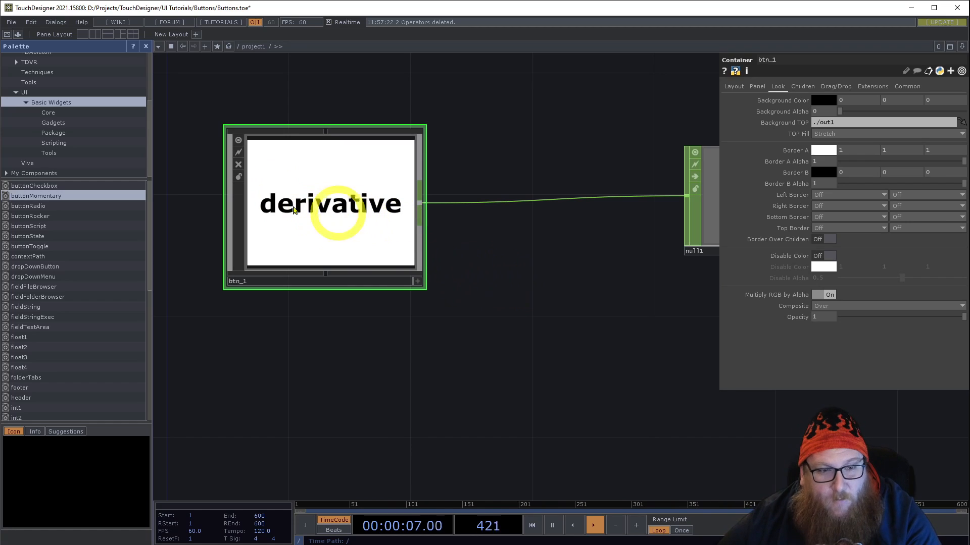
{"action": "left_click_drag", "start_coordinate": [360, 181], "coordinate": [339, 208]}
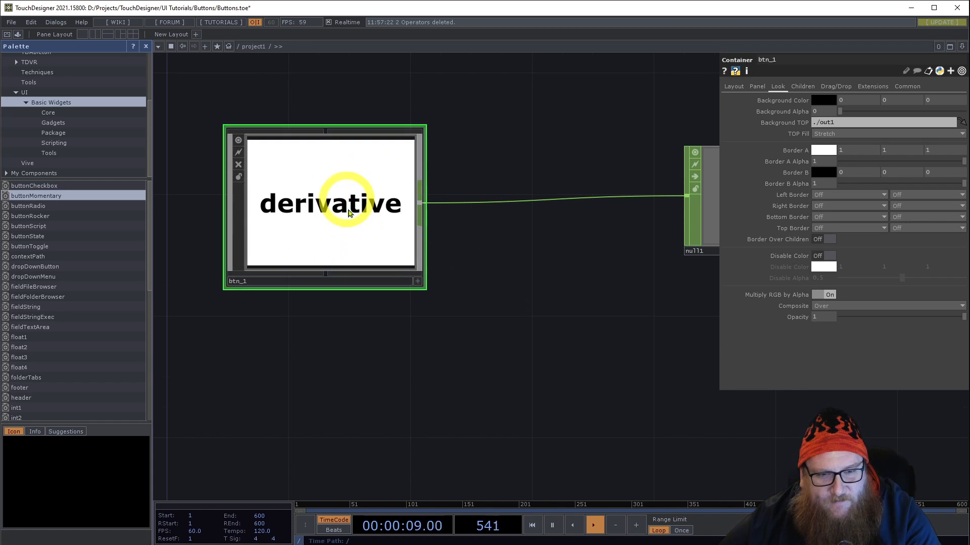
{"action": "left_click", "coordinate": [732, 86]}
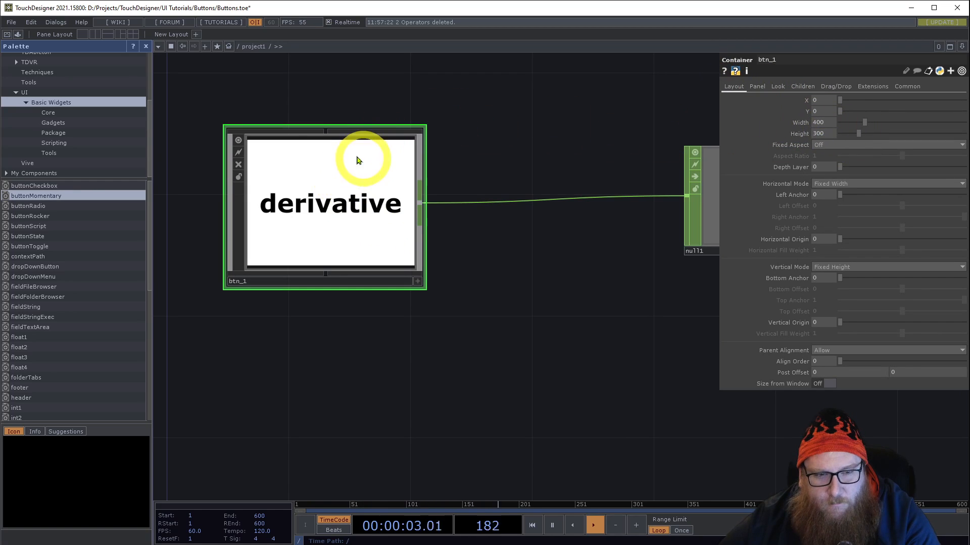
{"action": "left_click_drag", "start_coordinate": [827, 122], "coordinate": [717, 176]}
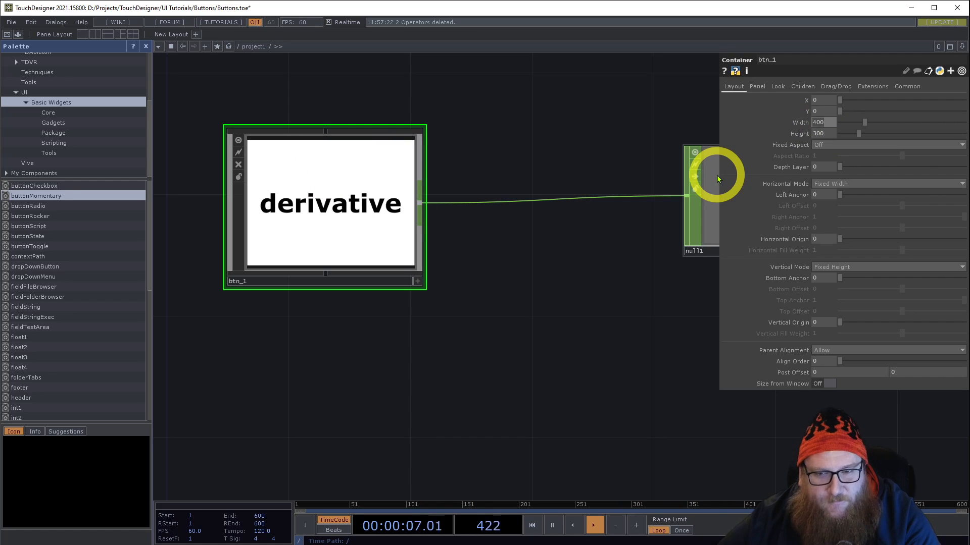
{"action": "key", "text": "Return"}
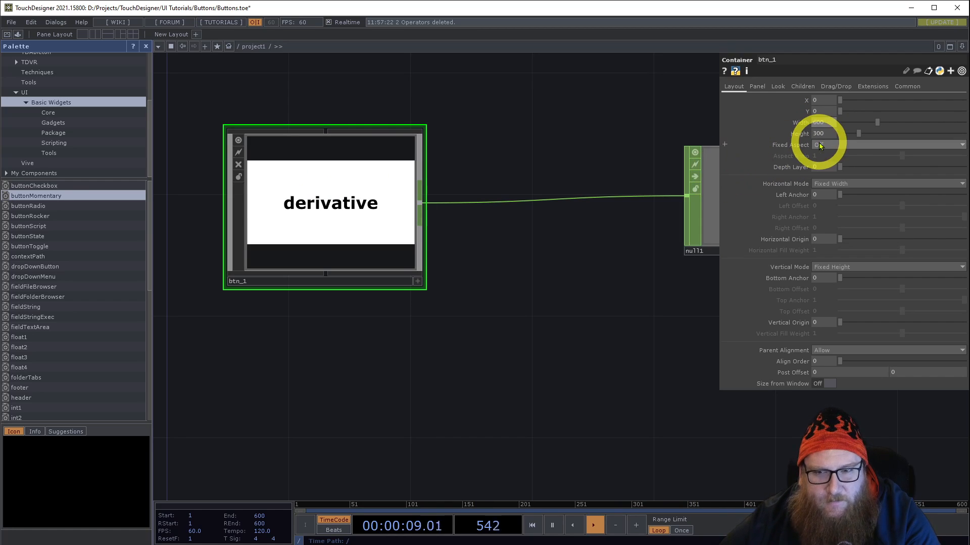
{"action": "left_click_drag", "start_coordinate": [827, 134], "coordinate": [728, 164]}
{"action": "type", "text": "150"}
{"action": "key", "text": "Return"}
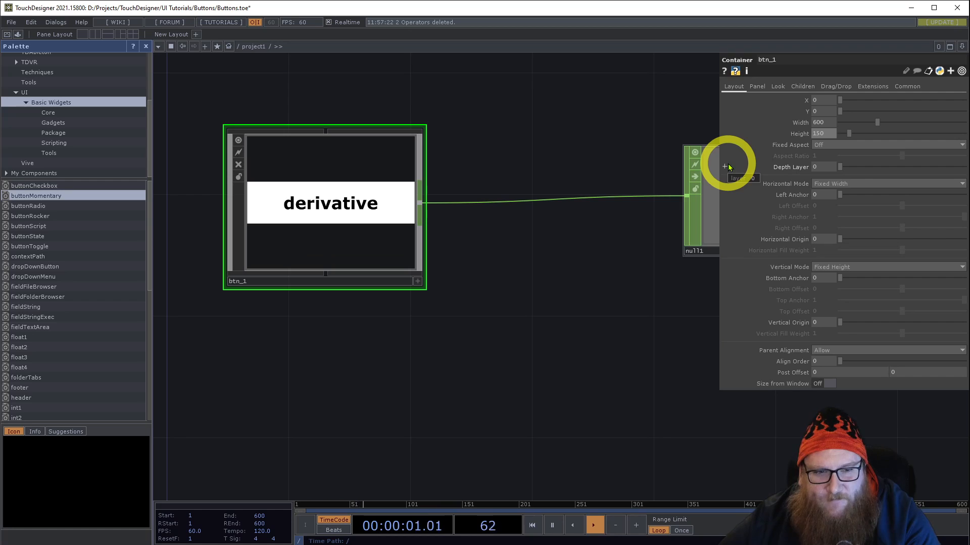
- Reduce the height of the btn_1 node in the network to fit the wide button shape
{"action": "scroll", "coordinate": [334, 205], "scroll_direction": "up", "scroll_amount": 3}
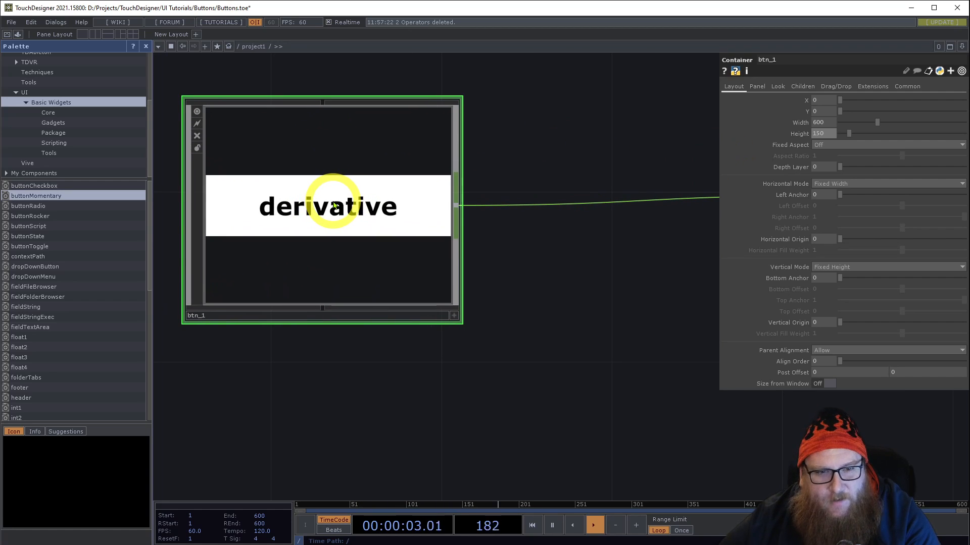
{"action": "scroll", "coordinate": [334, 205], "scroll_direction": "down", "scroll_amount": 3}
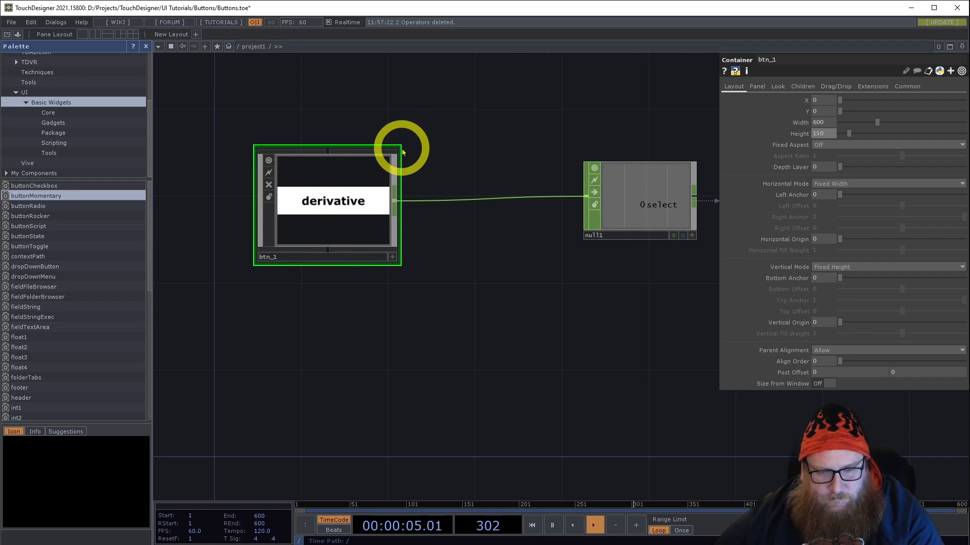
{"action": "left_click_drag", "start_coordinate": [398, 149], "coordinate": [363, 209]}
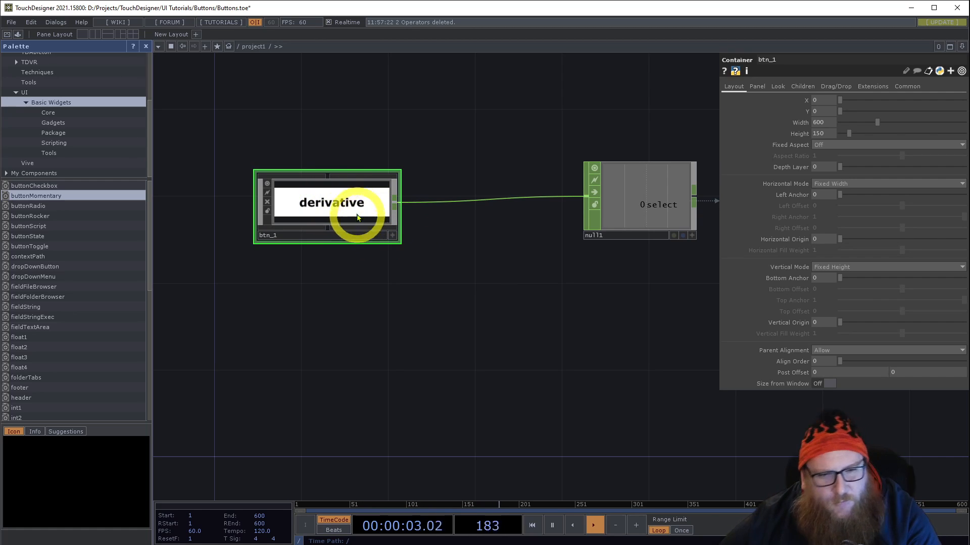
- Inside btn_1, shrink the rectangle1, text1 and out1 nodes to fit their wide images, and return to the project level
{"action": "double_click", "coordinate": [329, 211]}
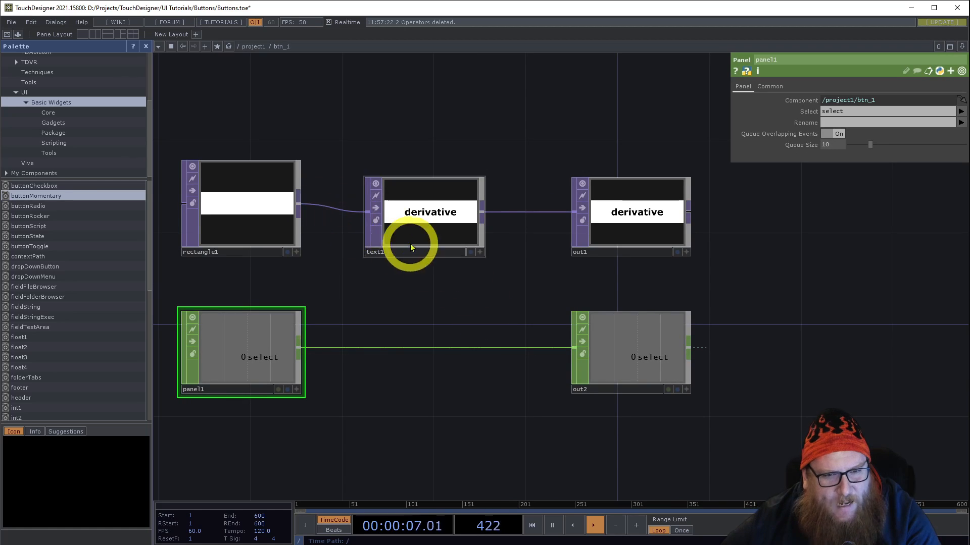
{"action": "left_click", "coordinate": [300, 166]}
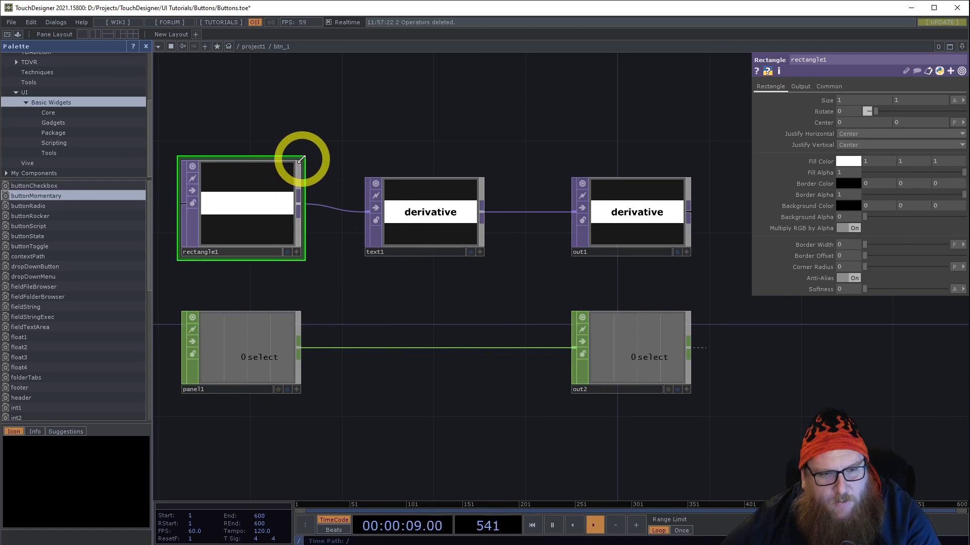
{"action": "right_click_drag", "start_coordinate": [418, 123], "coordinate": [560, 192]}
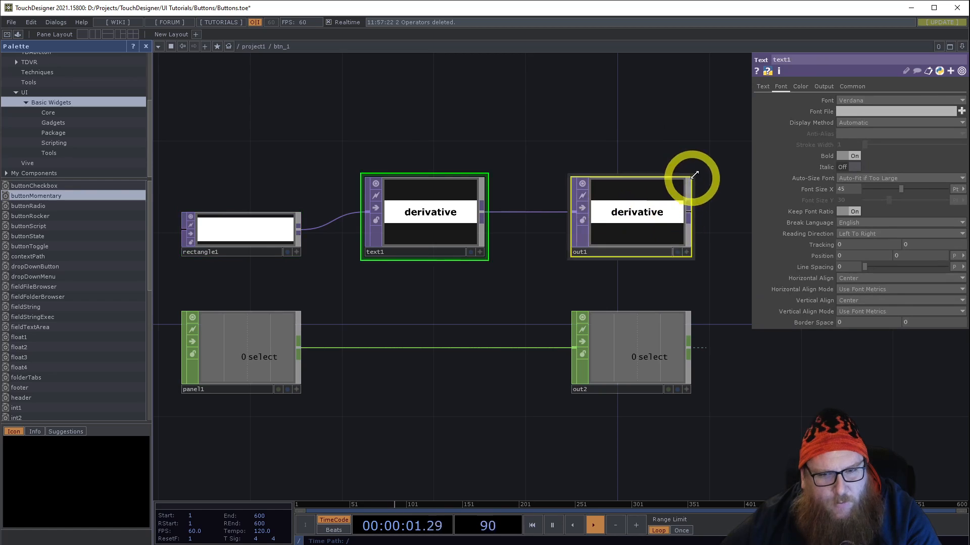
{"action": "left_click", "coordinate": [485, 150]}
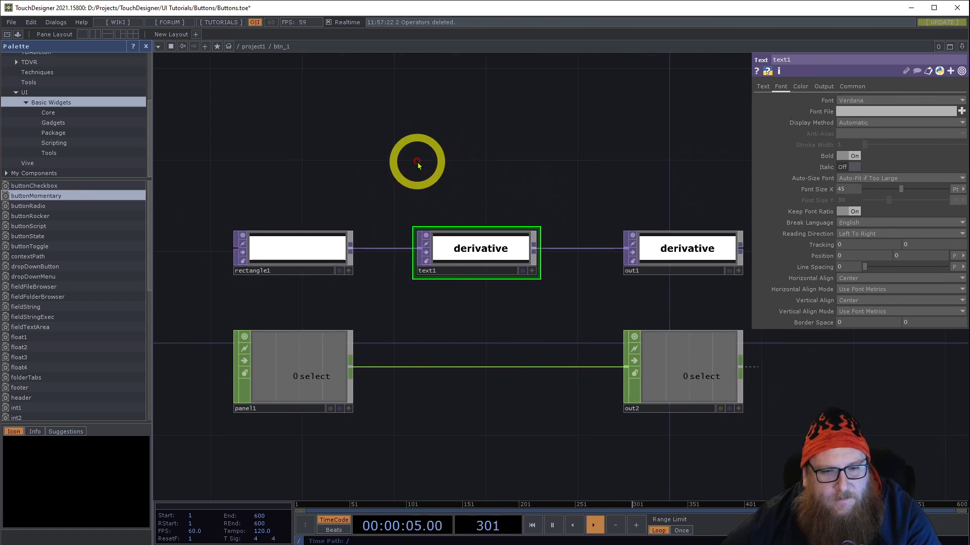
{"action": "scroll", "coordinate": [418, 162], "scroll_direction": "down", "scroll_amount": 6}
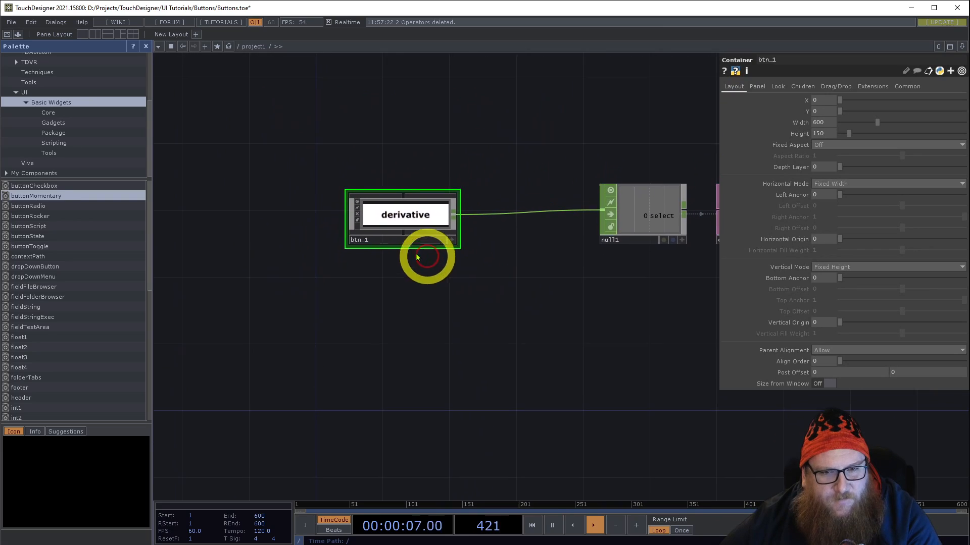
- Customize the btn_1 component by adding a custom Str parameter named label, and close the Component Editor
{"action": "right_click", "coordinate": [384, 217]}
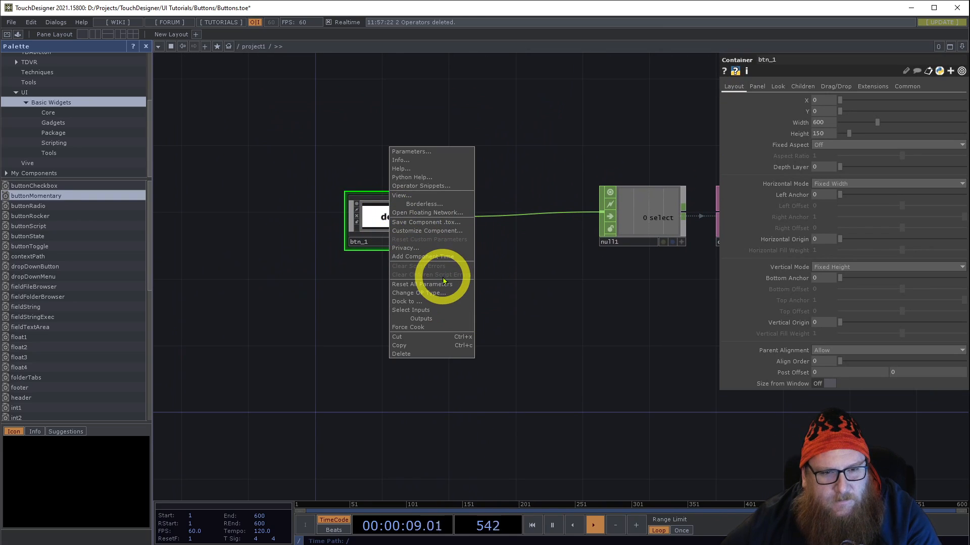
{"action": "left_click", "coordinate": [434, 231]}
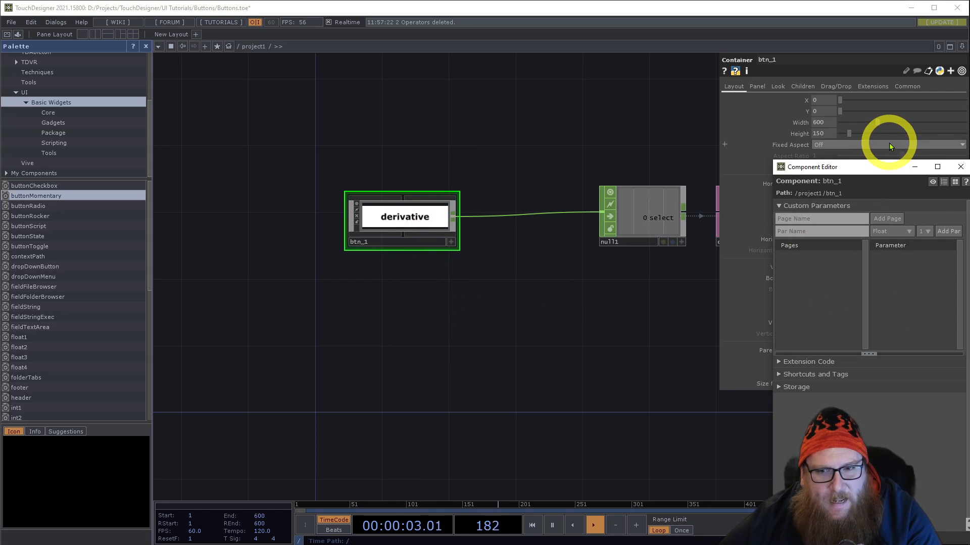
{"action": "left_click_drag", "start_coordinate": [884, 158], "coordinate": [561, 90]}
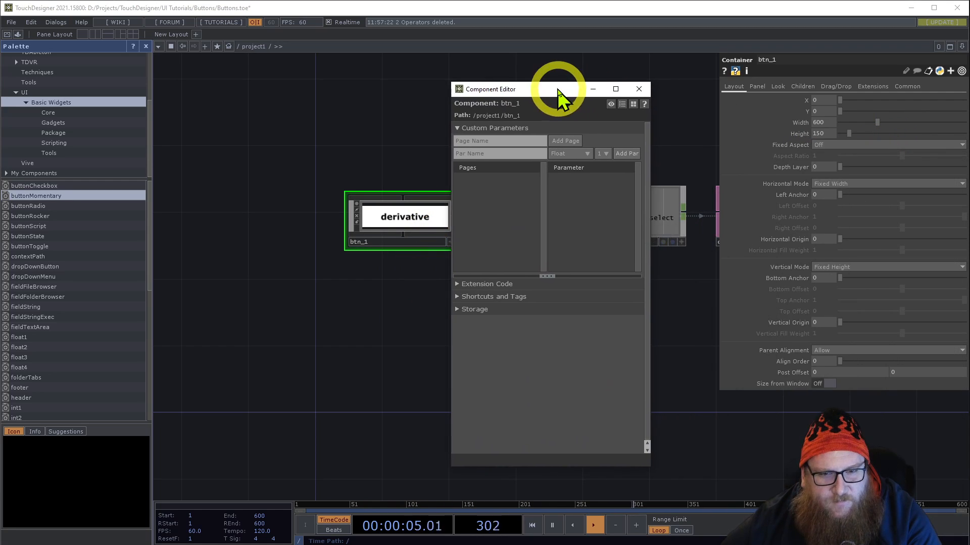
{"action": "left_click", "coordinate": [513, 156]}
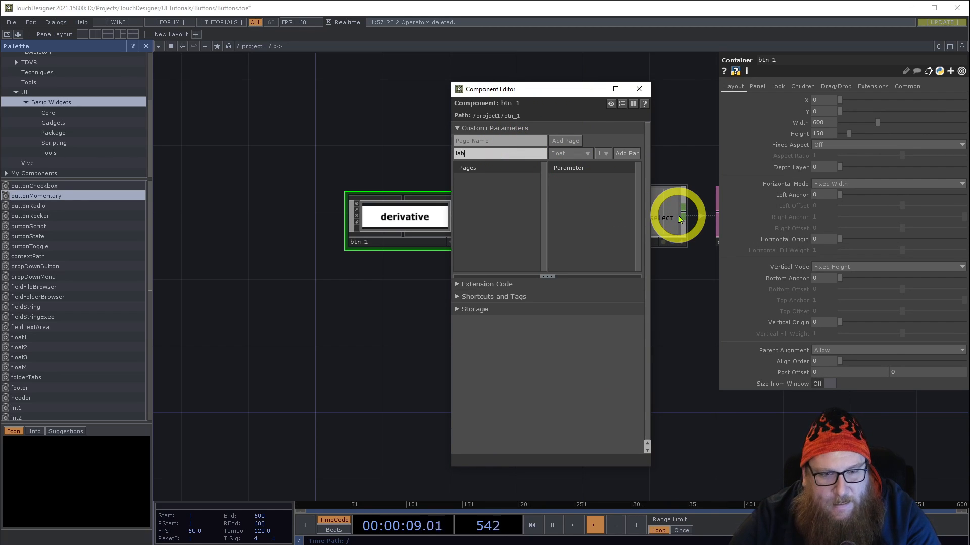
{"action": "left_click", "coordinate": [564, 154]}
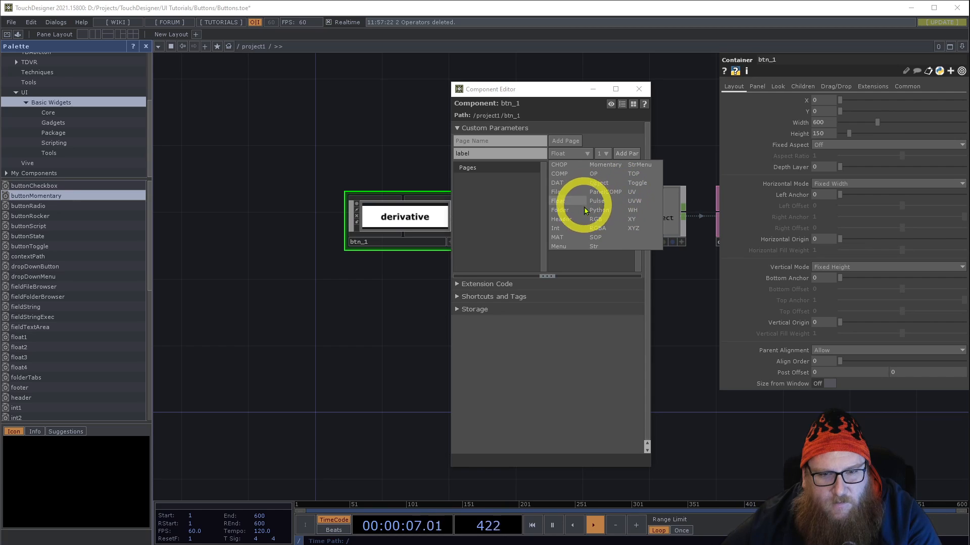
{"action": "left_click", "coordinate": [605, 247]}
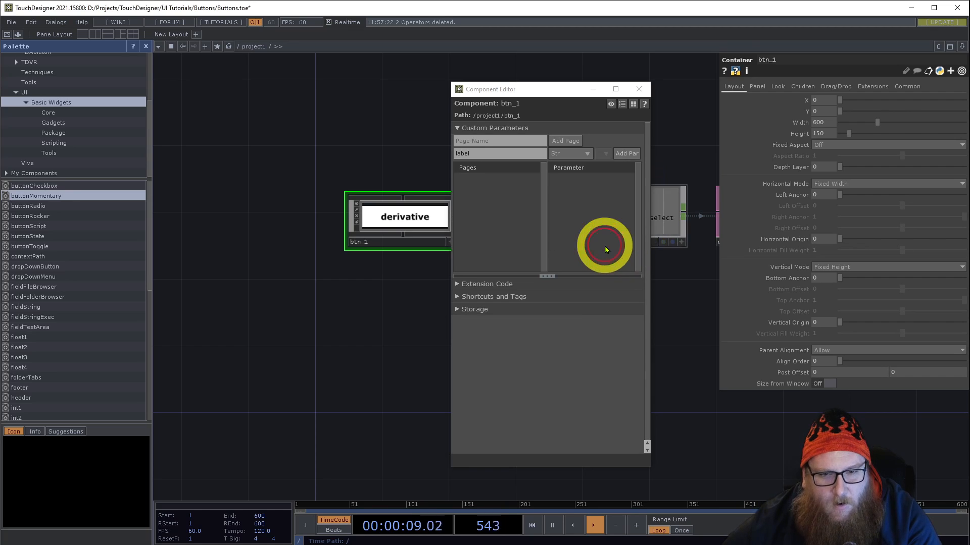
{"action": "left_click", "coordinate": [626, 154]}
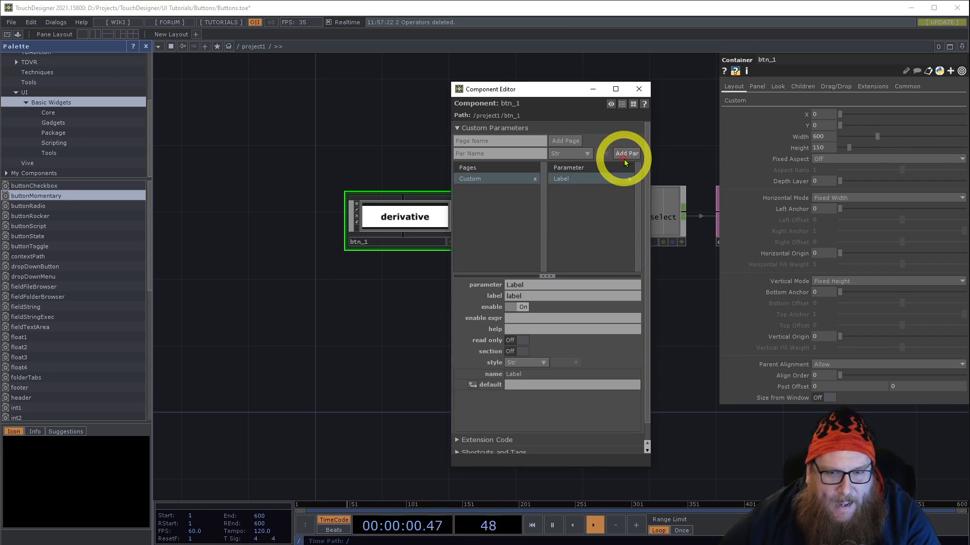
{"action": "left_click", "coordinate": [638, 89]}
- Set btn_1's custom label parameter to Start
{"action": "left_click_drag", "start_coordinate": [570, 148], "coordinate": [473, 158]}
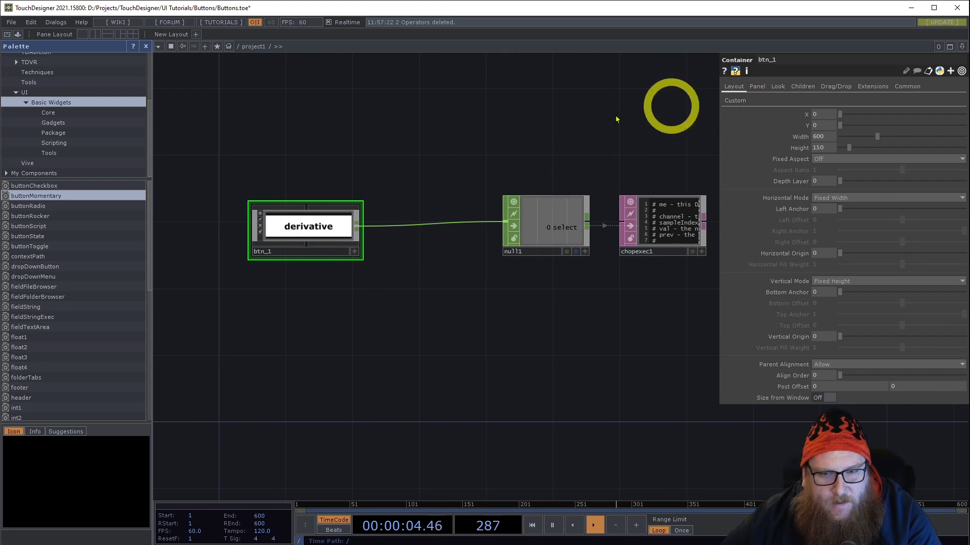
{"action": "left_click", "coordinate": [732, 102]}
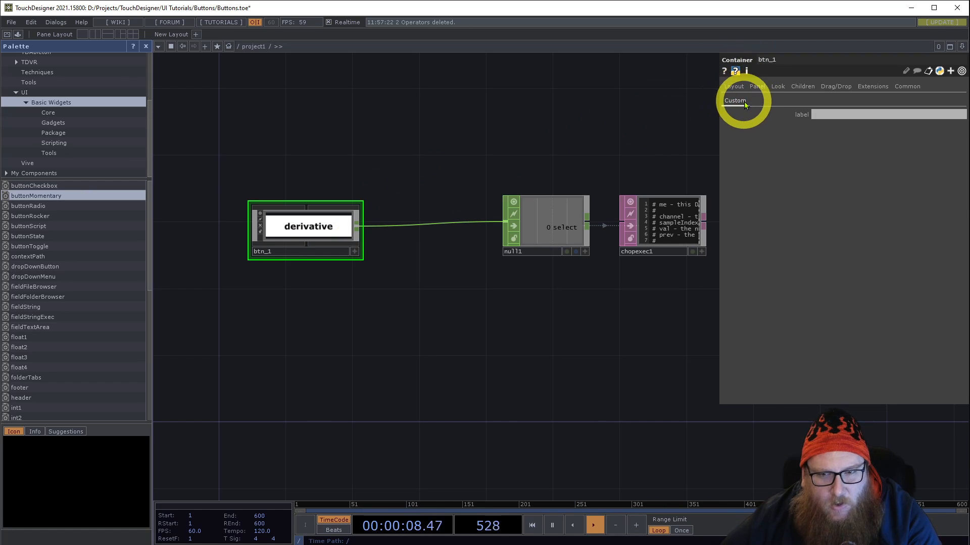
{"action": "left_click", "coordinate": [851, 116]}
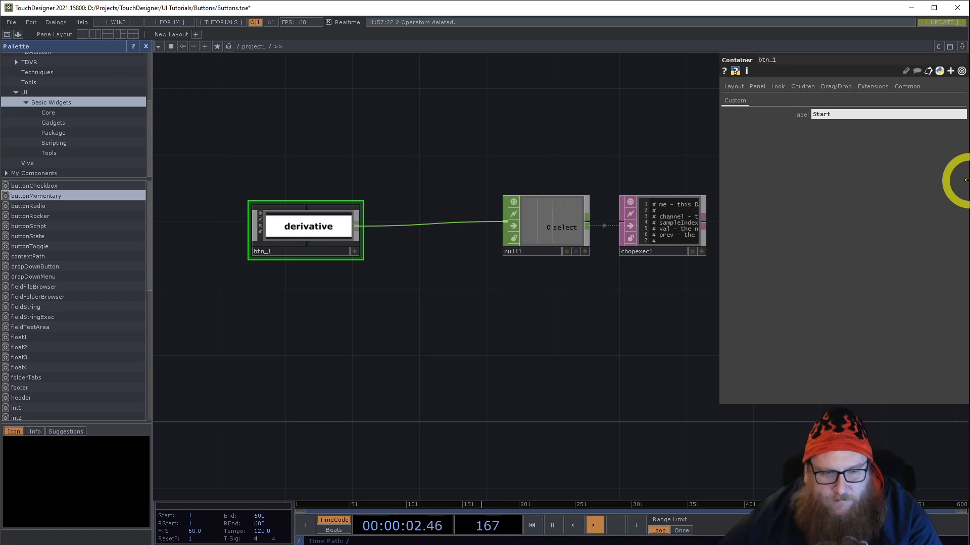
- Inside btn_1, add a Parameter DAT above the rectangle1 TOP to read the container's custom parameters
{"action": "left_click_drag", "start_coordinate": [512, 156], "coordinate": [578, 148]}
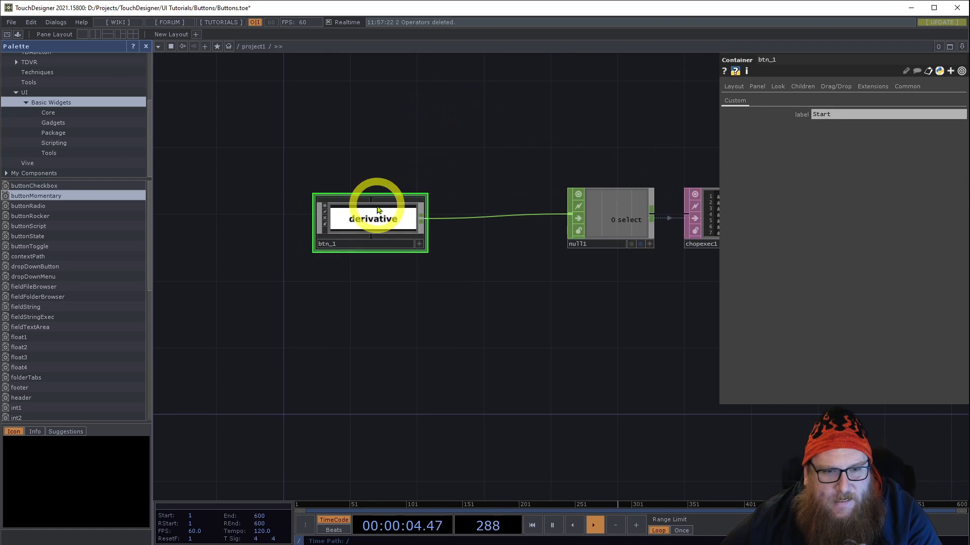
{"action": "key", "text": "i"}
{"action": "left_click_drag", "start_coordinate": [416, 178], "coordinate": [510, 247]}
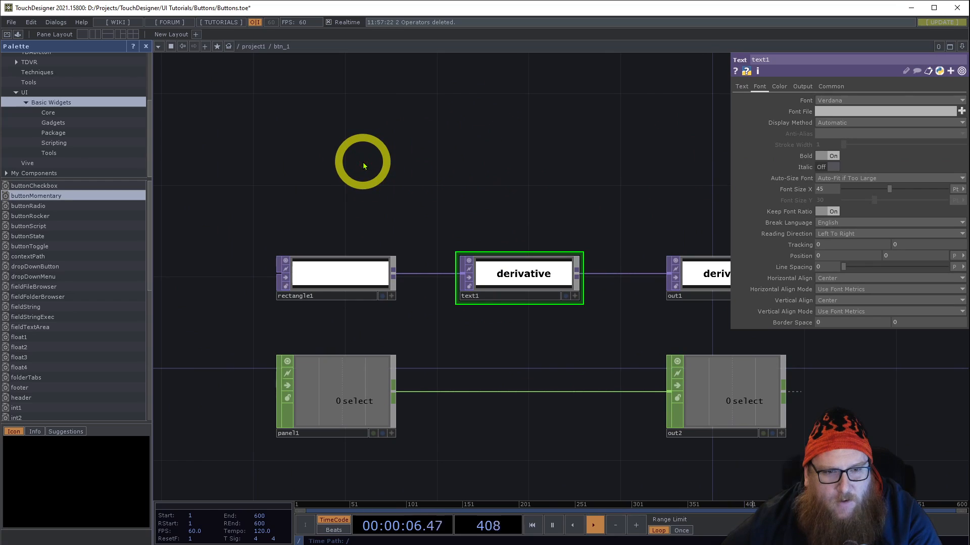
{"action": "key", "text": "Tab"}
{"action": "left_click", "coordinate": [348, 40]}
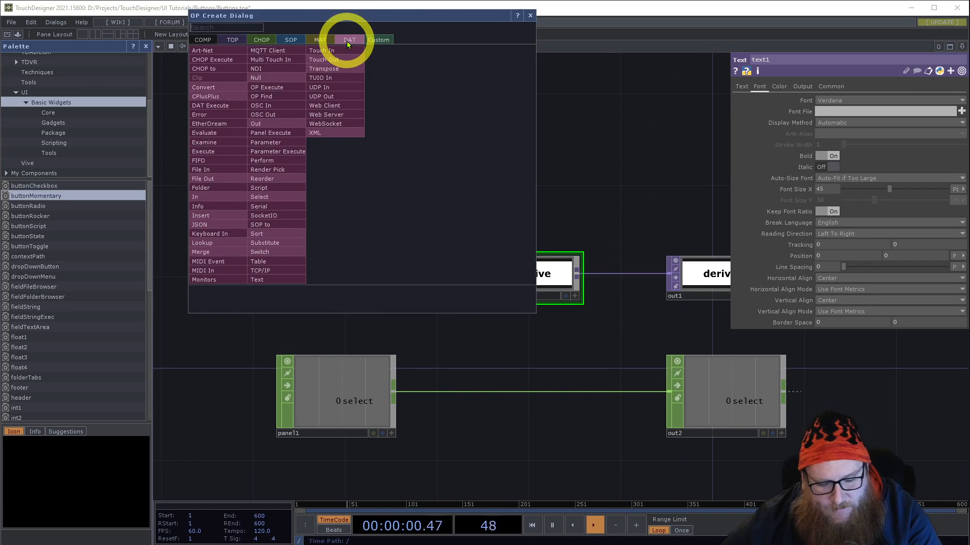
{"action": "type", "text": "para"}
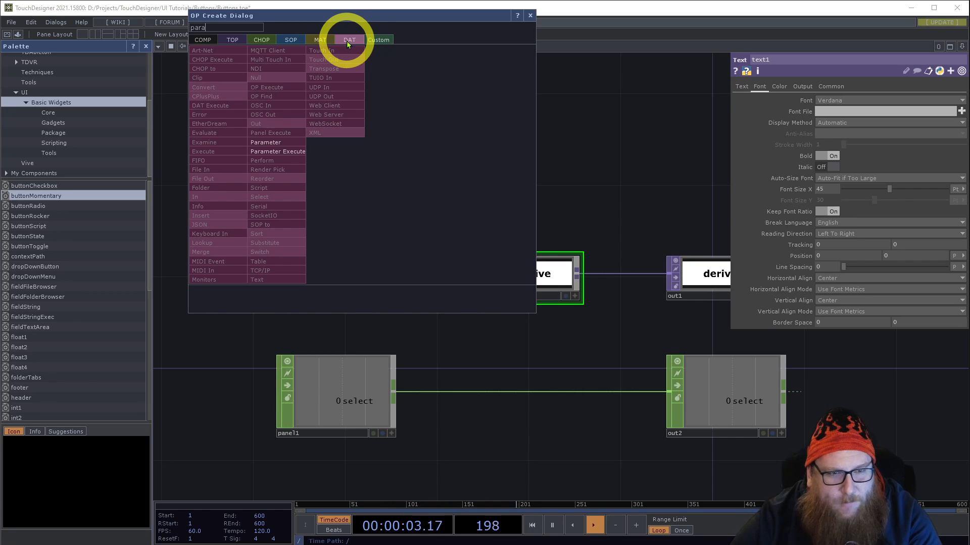
{"action": "left_click", "coordinate": [282, 142]}
{"action": "left_click", "coordinate": [325, 134]}
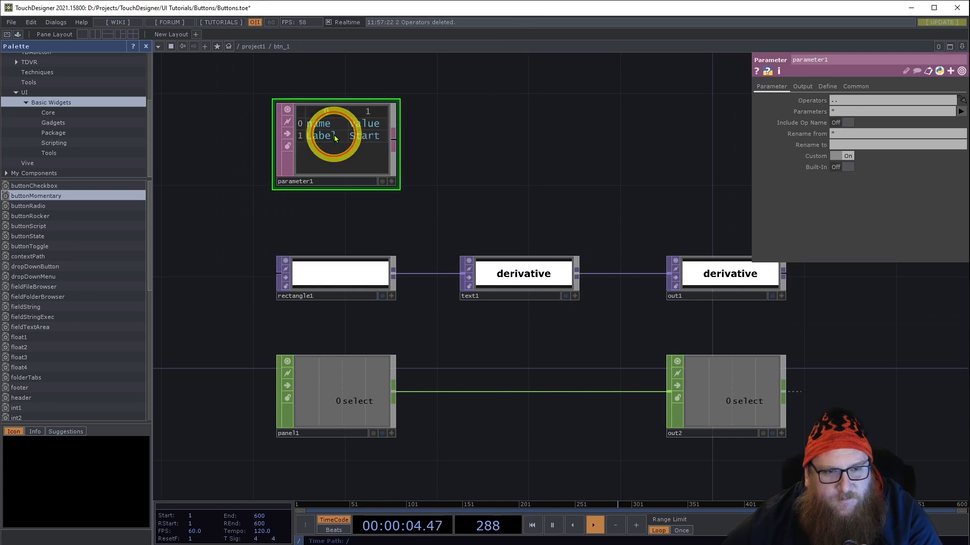
{"action": "scroll", "coordinate": [335, 120], "scroll_direction": "up", "scroll_amount": 4}
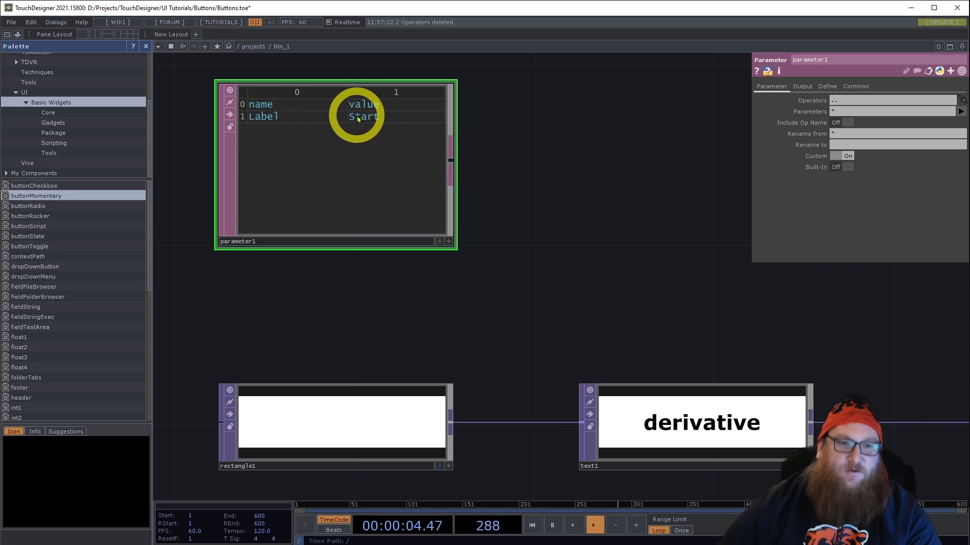
{"action": "key", "text": "h"}
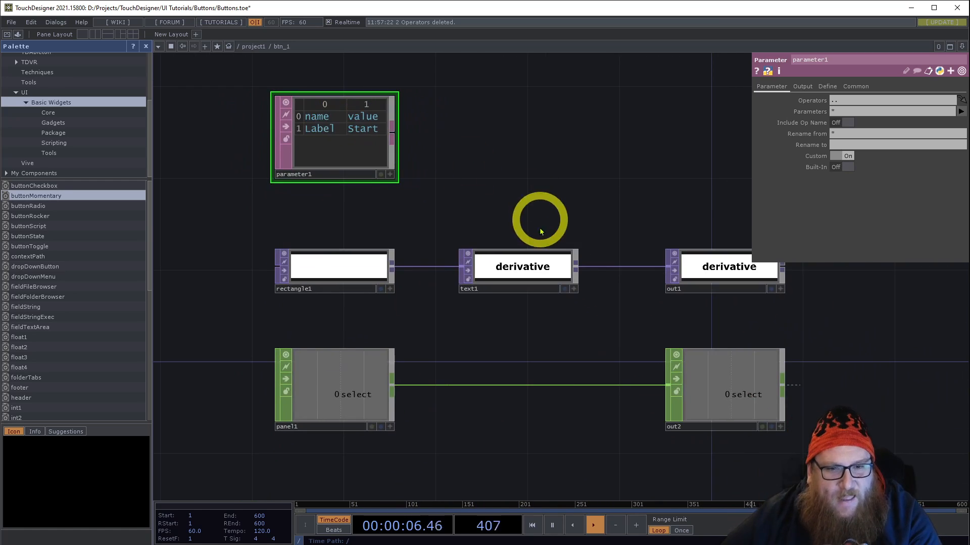
- Set the text1 TOP's Text parameter to the Python expression op('parameter1')[1, 'value']
{"action": "left_click", "coordinate": [514, 270]}
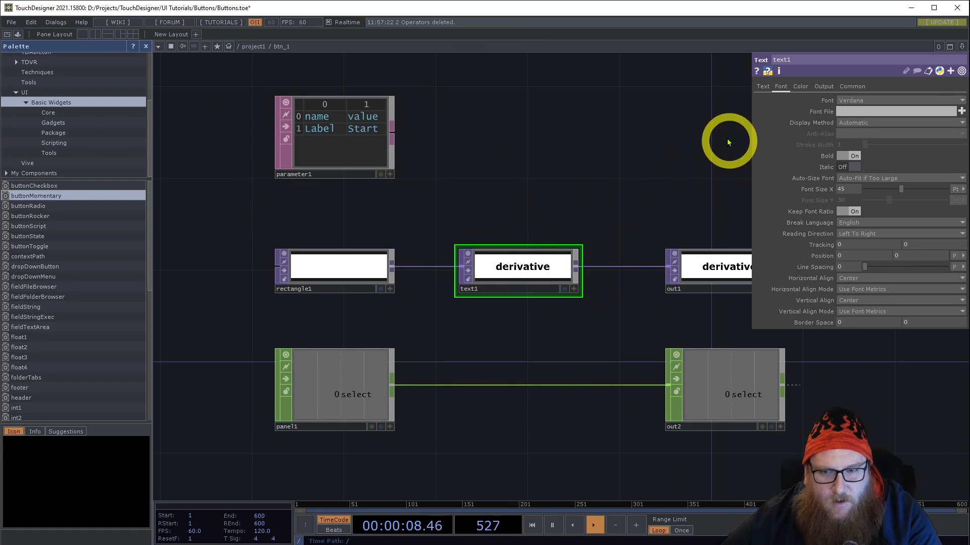
{"action": "left_click", "coordinate": [762, 90]}
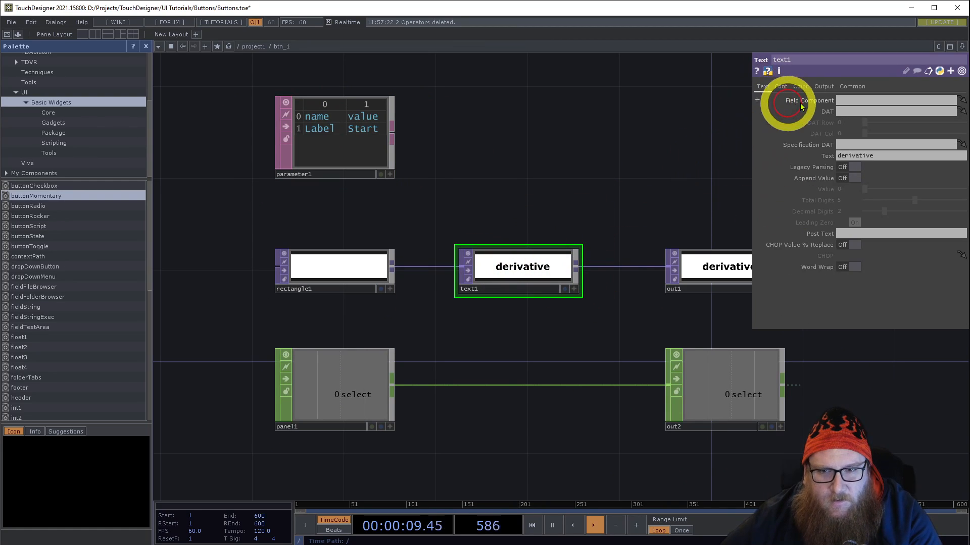
{"action": "left_click", "coordinate": [824, 155]}
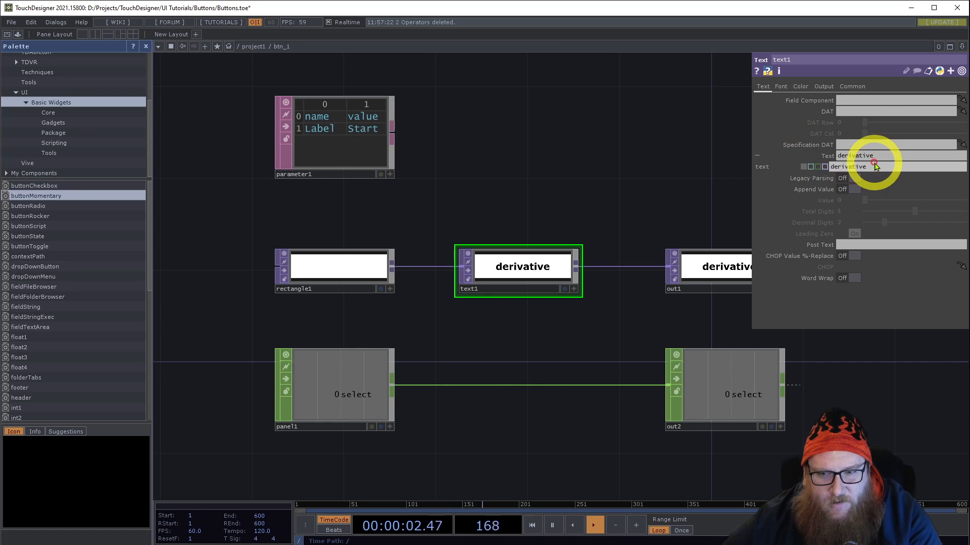
{"action": "left_click", "coordinate": [876, 167]}
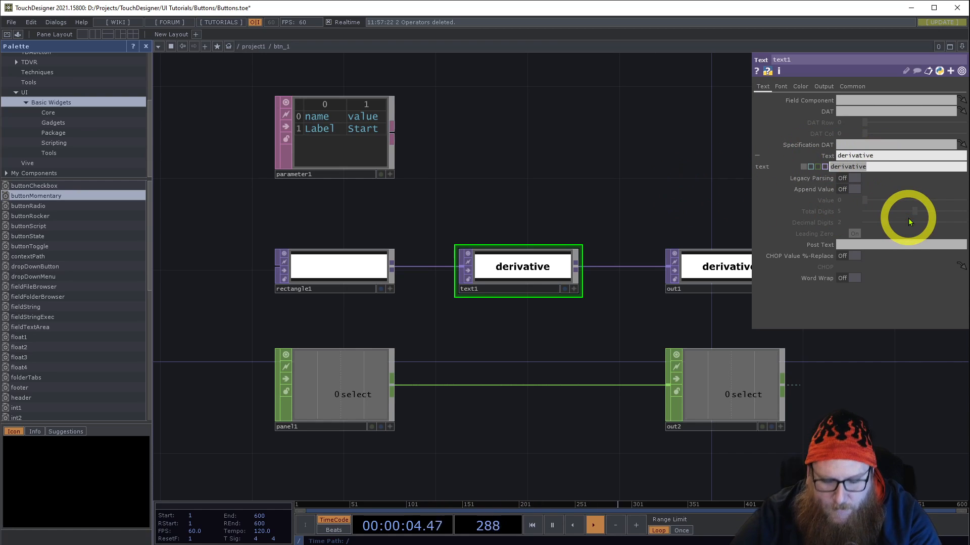
{"action": "type", "text": "op"}
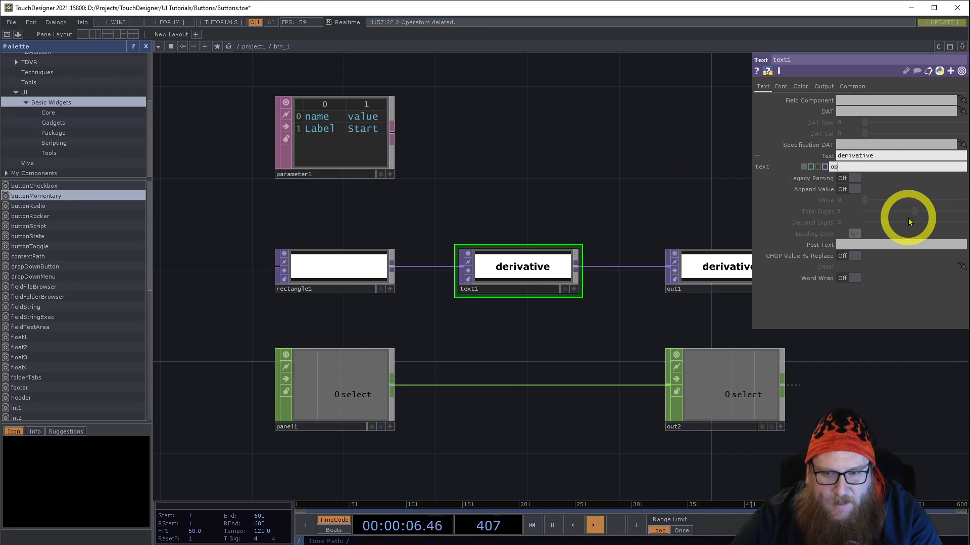
{"action": "type", "text": "('"}
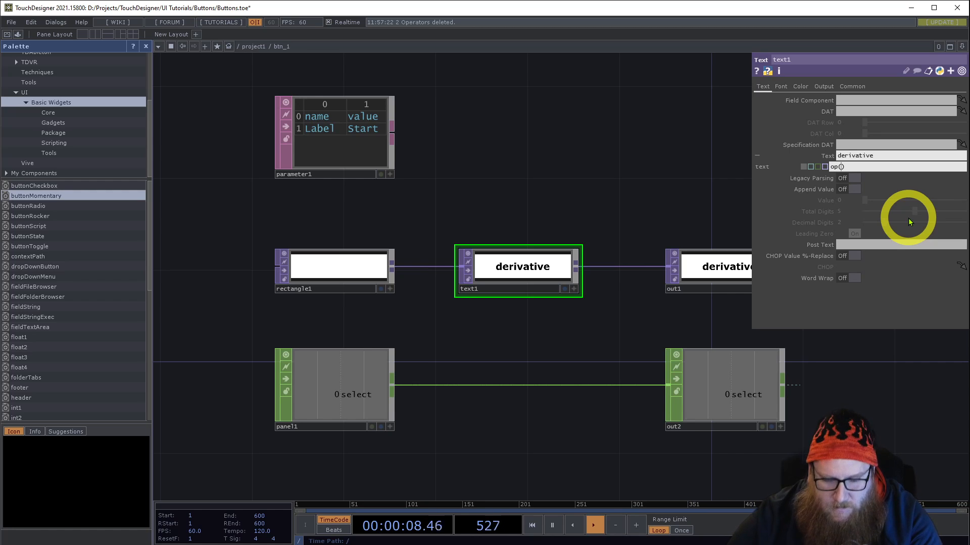
{"action": "type", "text": "'"}
{"action": "key", "text": "Left"}
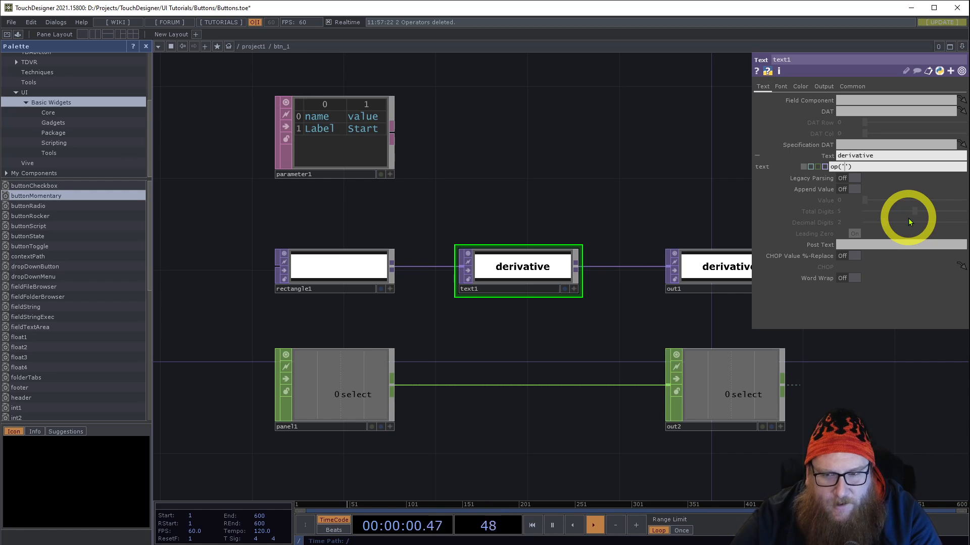
{"action": "type", "text": "parameter1')"}
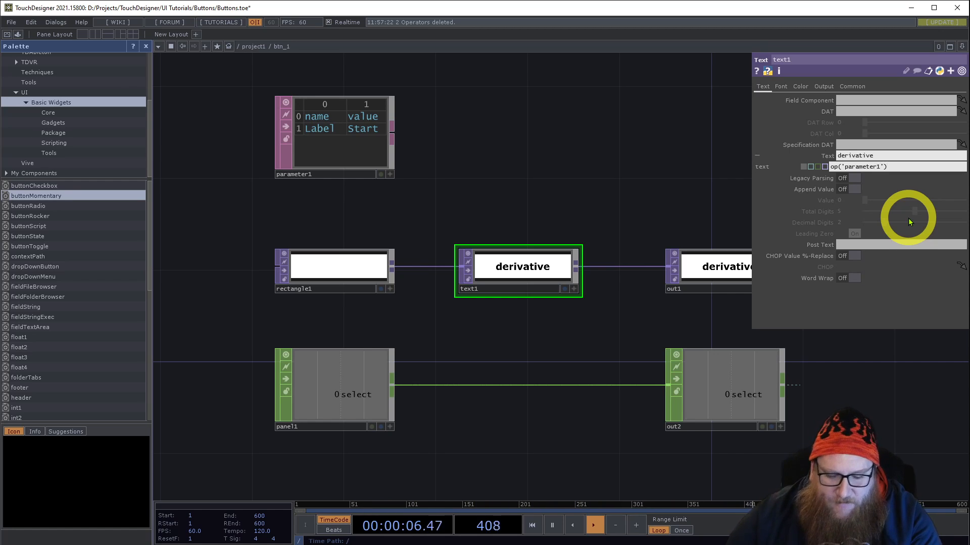
{"action": "type", "text": "[1, 'value'"}
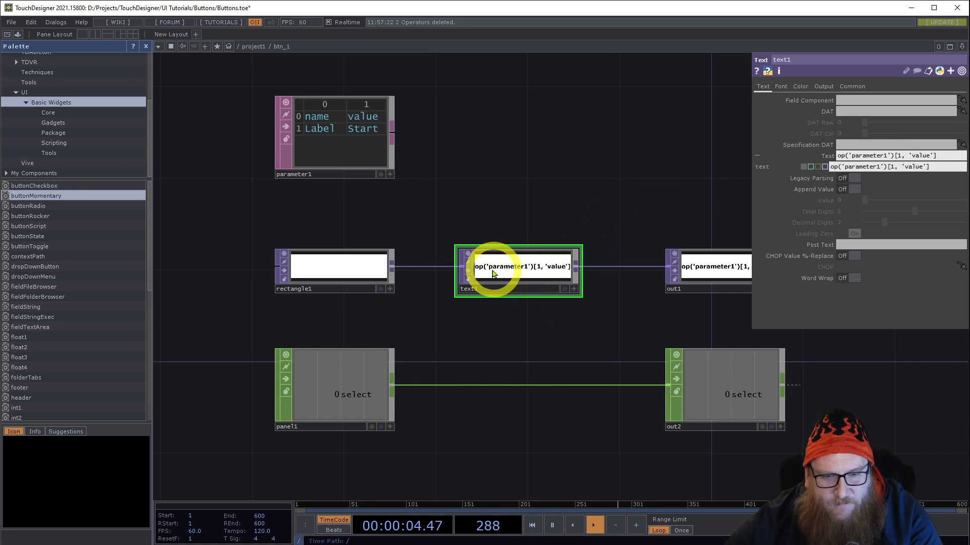
{"action": "left_click", "coordinate": [814, 170]}
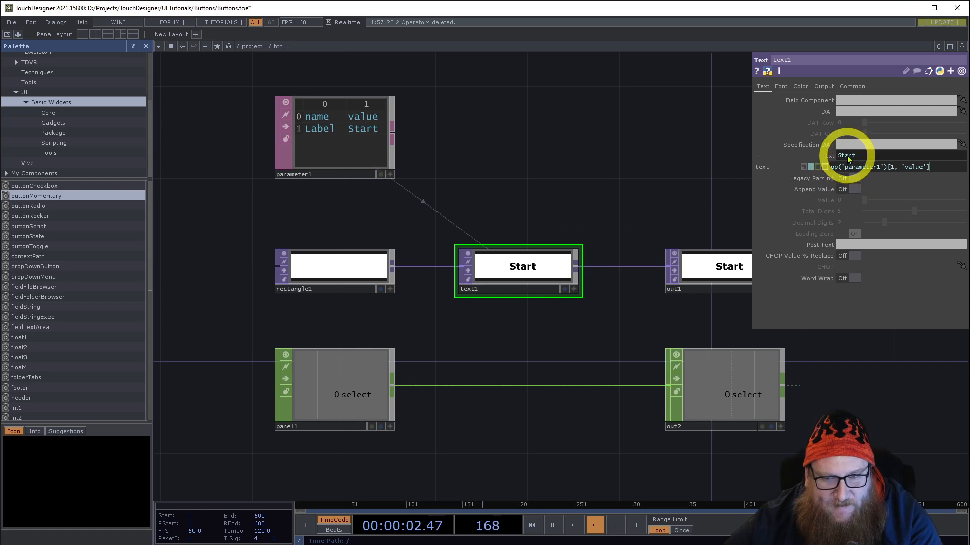
{"action": "left_click", "coordinate": [806, 156]}
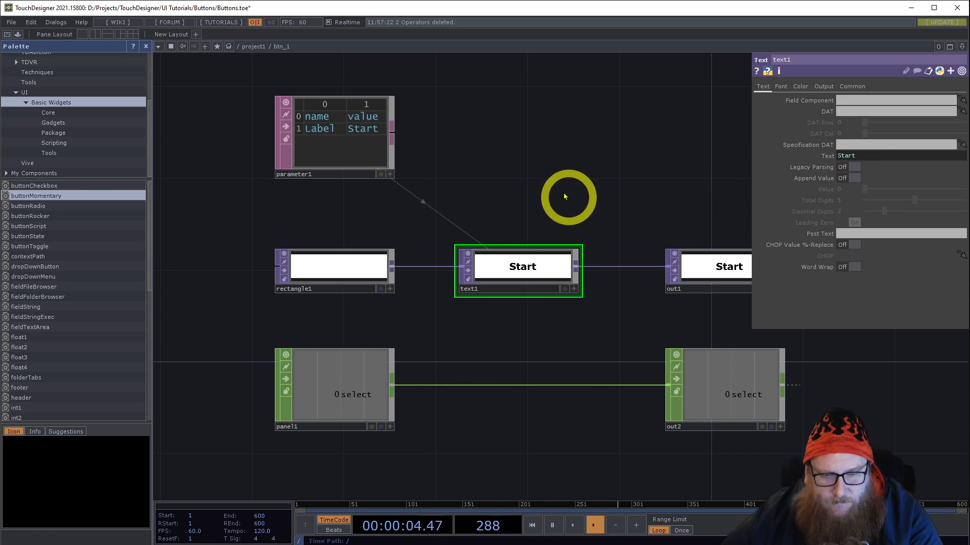
- Return to the project level and set btn_1's custom label parameter to Home
{"action": "scroll", "coordinate": [518, 178], "scroll_direction": "down", "scroll_amount": 4}
{"action": "scroll", "coordinate": [518, 178], "scroll_direction": "down", "scroll_amount": 3}
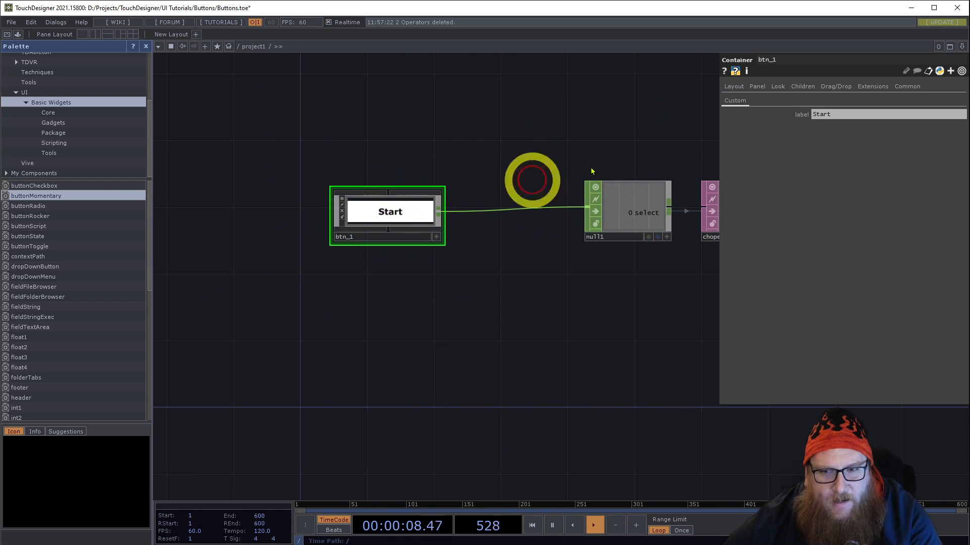
{"action": "left_click_drag", "start_coordinate": [845, 115], "coordinate": [750, 135]}
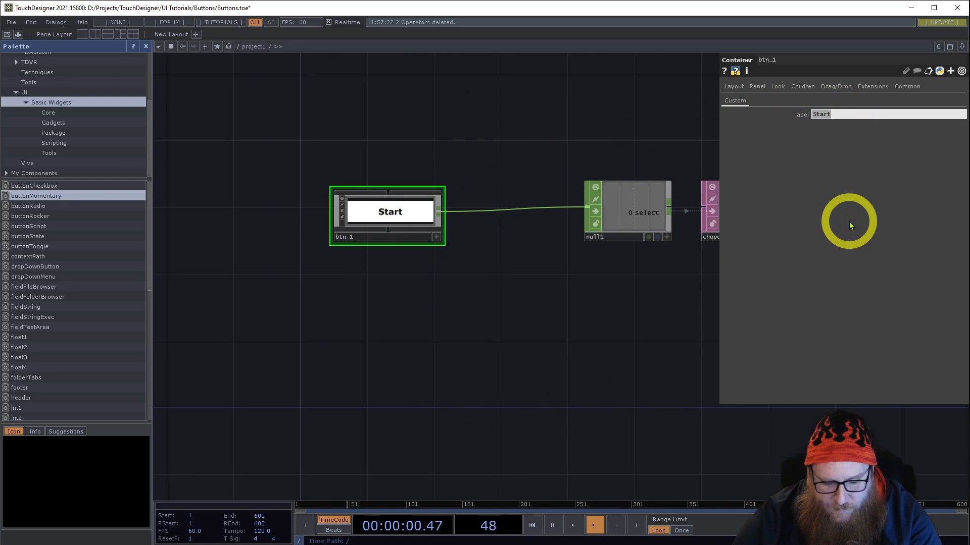
{"action": "type", "text": "Home"}
{"action": "left_click_drag", "start_coordinate": [627, 220], "coordinate": [461, 202]}
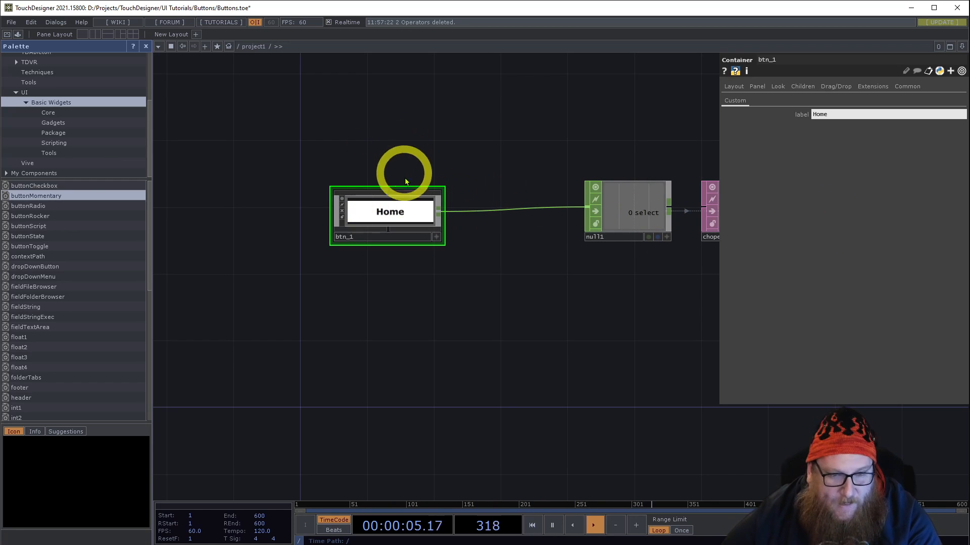
- Copy btn_1 and paste three duplicates below it
{"action": "left_click", "coordinate": [389, 202]}
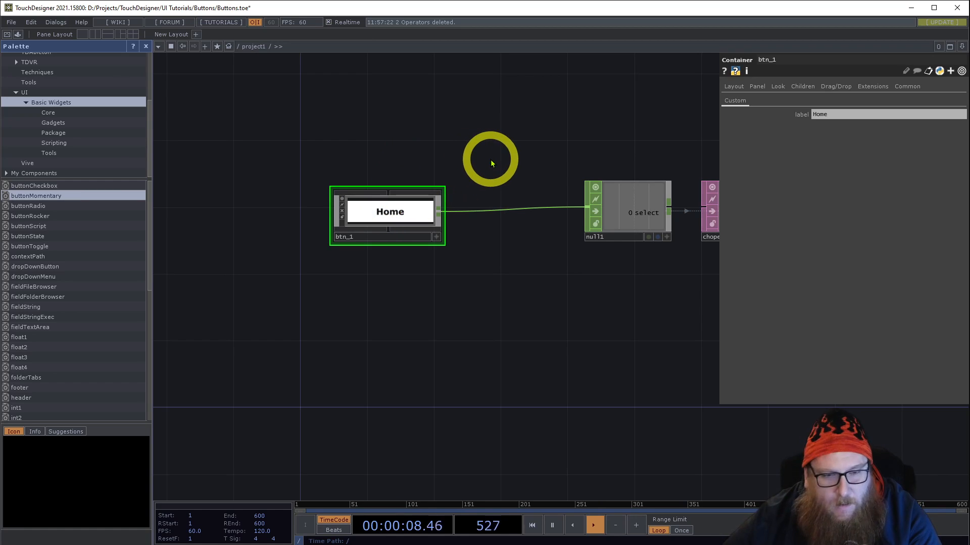
{"action": "key", "text": "ctrl+v"}
{"action": "key", "text": "ctrl+v"}
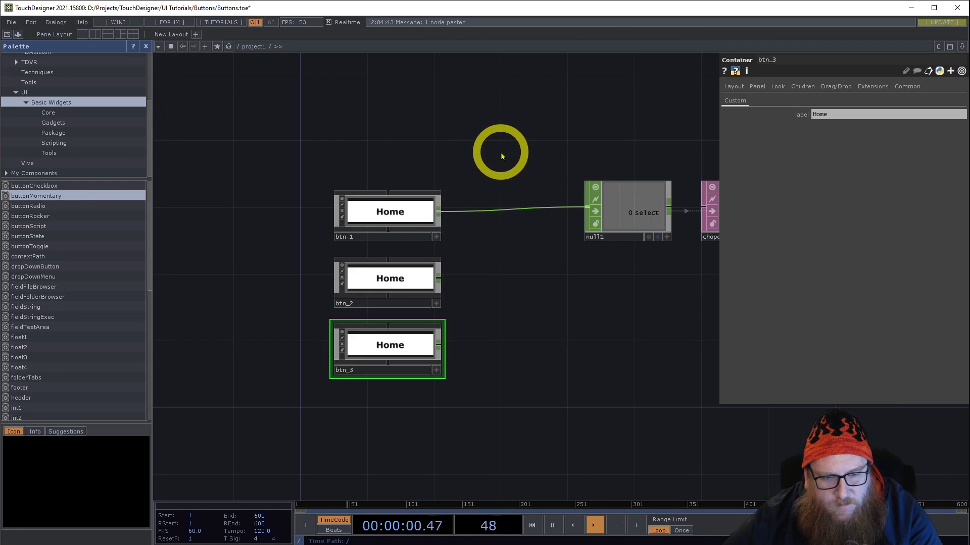
{"action": "key", "text": "ctrl+v"}
- Set the custom labels of btn_2, btn_3 and btn_4 to About, Shop and Support
{"action": "left_click_drag", "start_coordinate": [513, 303], "coordinate": [489, 275]}
{"action": "left_click", "coordinate": [389, 243]}
{"action": "left_click", "coordinate": [840, 115]}
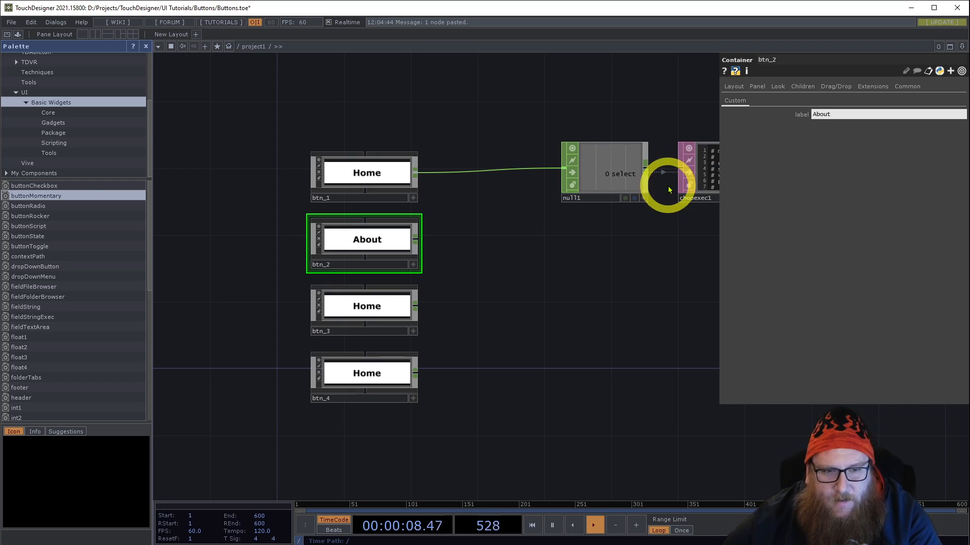
{"action": "left_click", "coordinate": [348, 314]}
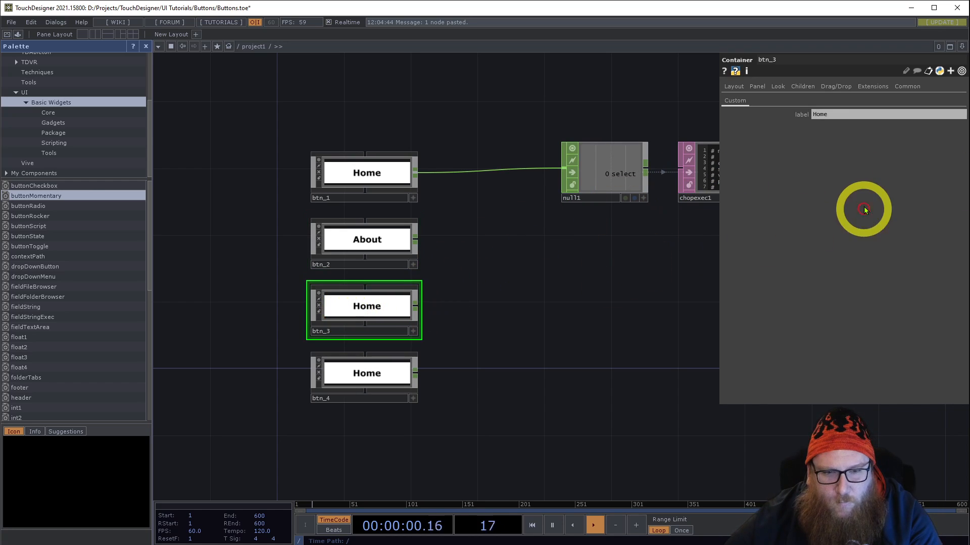
{"action": "left_click", "coordinate": [827, 114]}
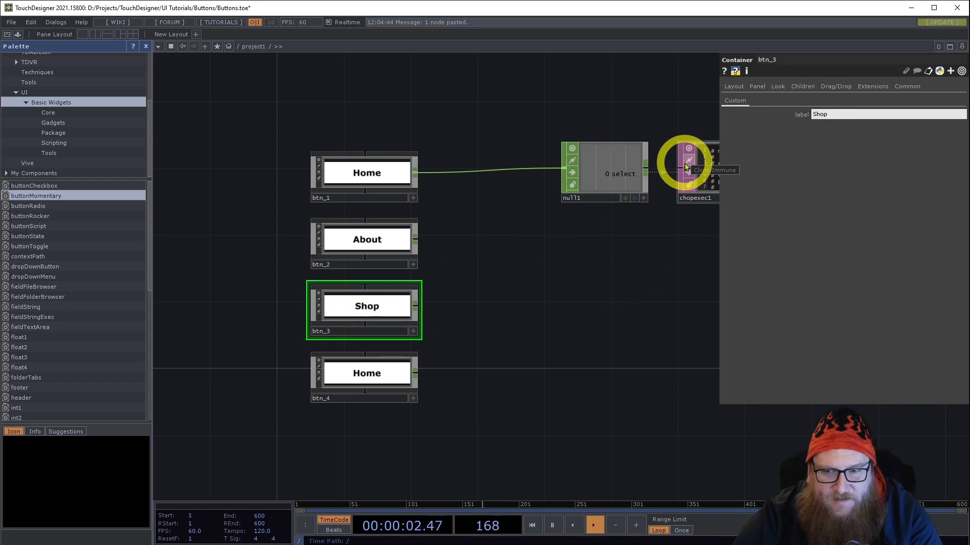
{"action": "left_click", "coordinate": [348, 382]}
{"action": "left_click", "coordinate": [819, 115]}
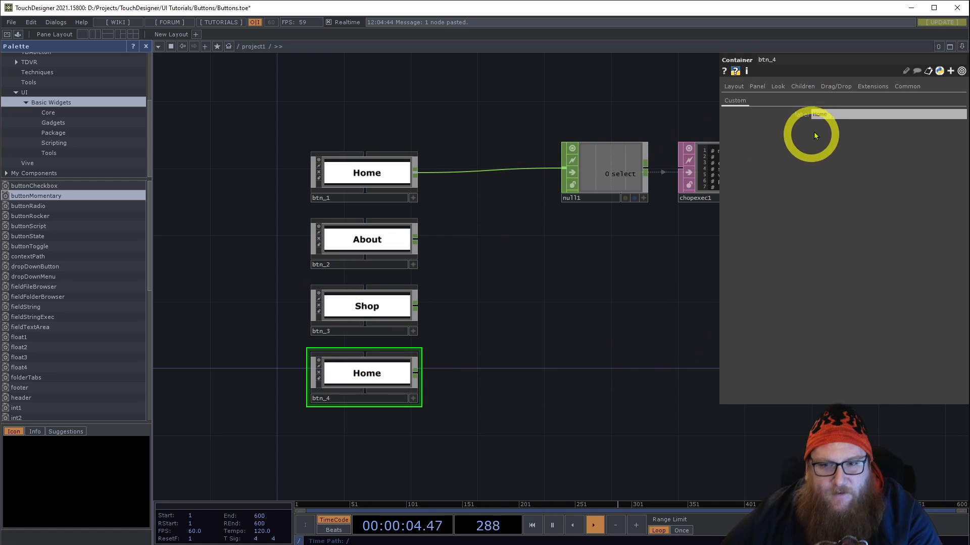
{"action": "type", "text": "Support"}
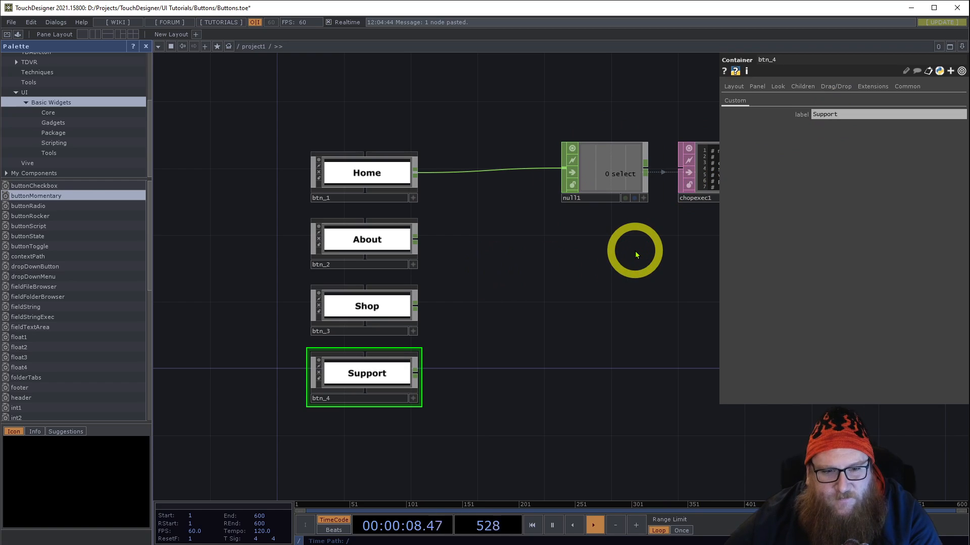
- Copy the null1 and chopexec1 pair and paste three duplicates of it below
{"action": "left_click_drag", "start_coordinate": [468, 248], "coordinate": [397, 217]}
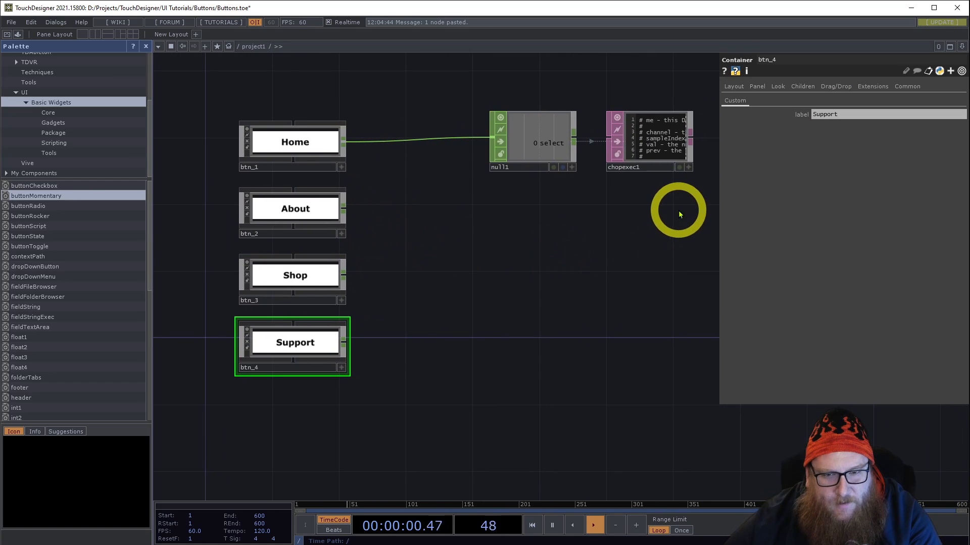
{"action": "right_click_drag", "start_coordinate": [678, 213], "coordinate": [524, 167]}
{"action": "key", "text": "ctrl+c"}
{"action": "key", "text": "ctrl+v"}
{"action": "key", "text": "ctrl+v"}
{"action": "key", "text": "ctrl+v"}
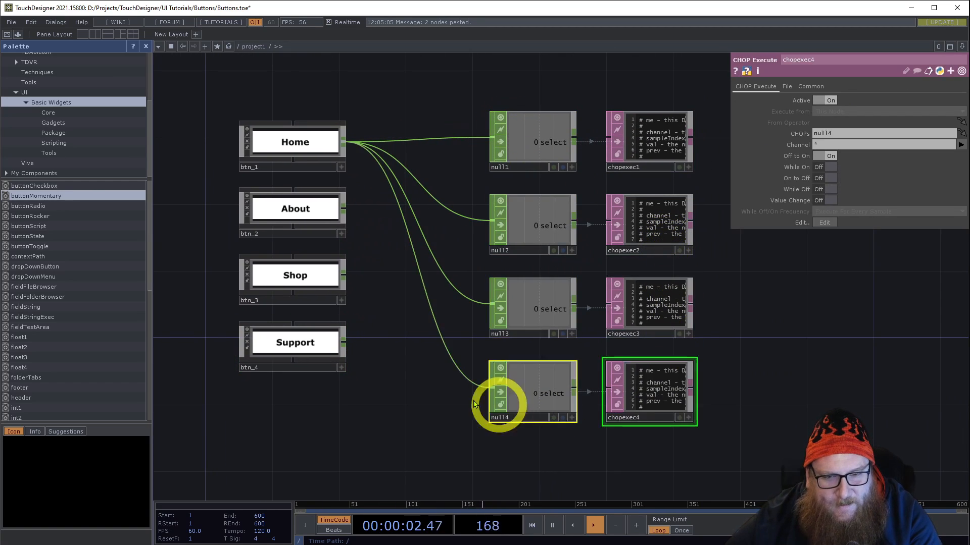
- Connect the outputs of btn_2, btn_3 and btn_4 to null2, null3 and null4 respectively
{"action": "left_click_drag", "start_coordinate": [344, 209], "coordinate": [491, 220]}
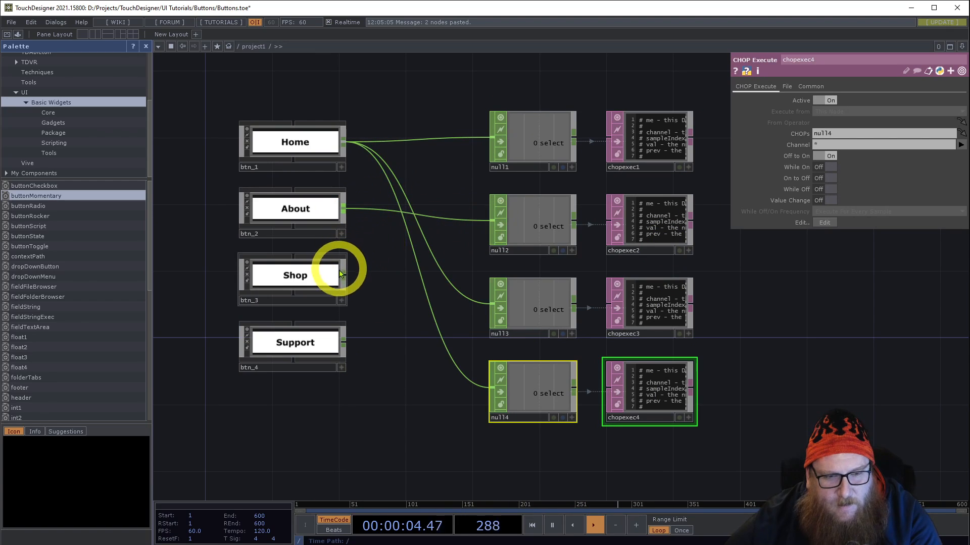
{"action": "left_click_drag", "start_coordinate": [344, 275], "coordinate": [491, 303]}
{"action": "left_click_drag", "start_coordinate": [343, 342], "coordinate": [491, 388]}
- Space the button containers out vertically, moving btn_4 and btn_3 down and btn_1 up to roughly match their null rows
{"action": "left_click_drag", "start_coordinate": [747, 358], "coordinate": [656, 339]}
{"action": "left_click_drag", "start_coordinate": [720, 336], "coordinate": [802, 382]}
{"action": "left_click_drag", "start_coordinate": [340, 111], "coordinate": [395, 118]}
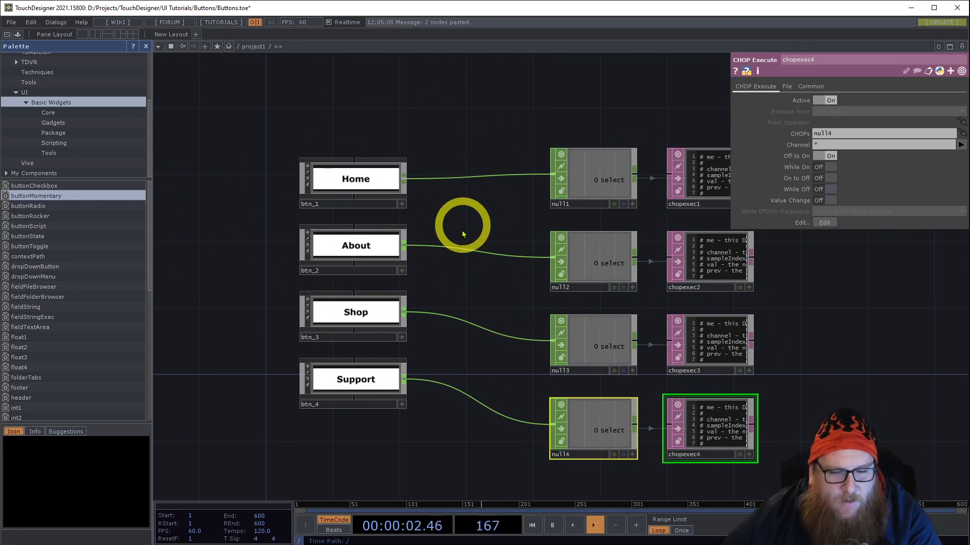
{"action": "left_click_drag", "start_coordinate": [342, 383], "coordinate": [341, 415]}
{"action": "left_click_drag", "start_coordinate": [349, 318], "coordinate": [349, 335]}
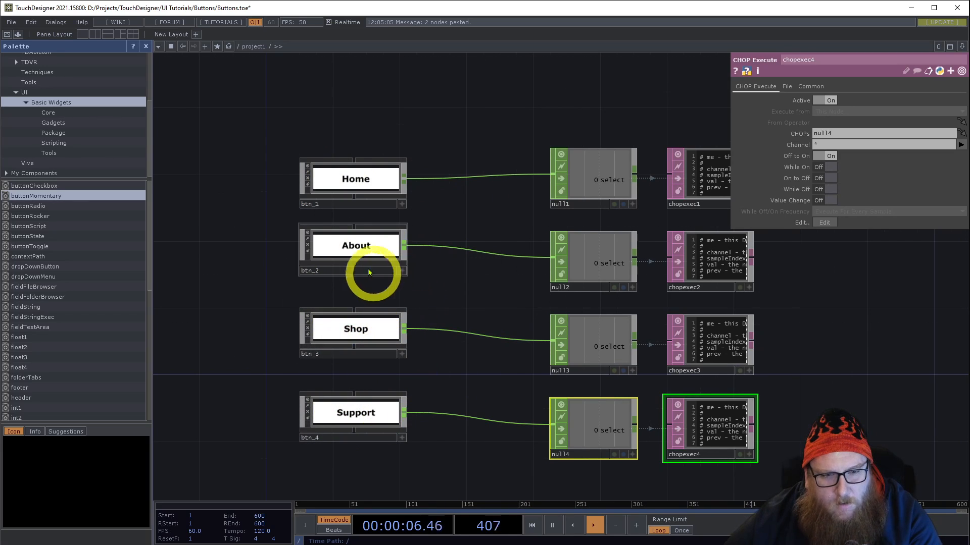
{"action": "left_click_drag", "start_coordinate": [364, 178], "coordinate": [363, 162]}
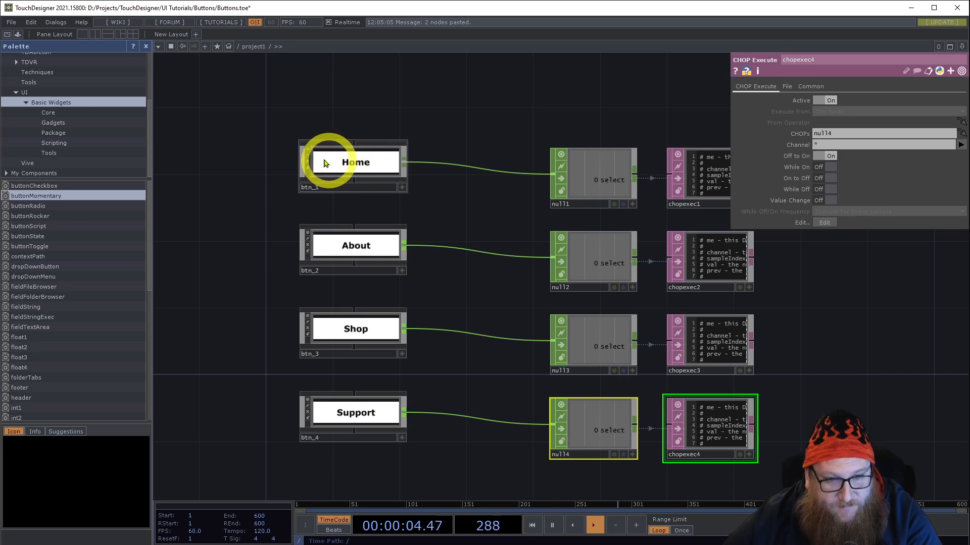
- Select btn_2, btn_3 and btn_4 together and set their Clone Master to btn_1
{"action": "left_click_drag", "start_coordinate": [256, 210], "coordinate": [247, 338]}
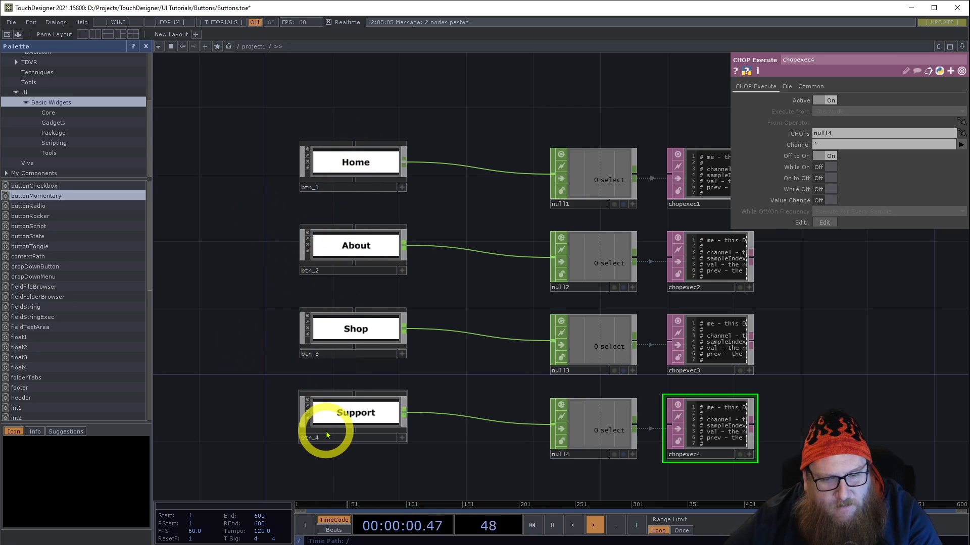
{"action": "middle_click_drag", "start_coordinate": [254, 218], "coordinate": [295, 208]}
{"action": "left_click_drag", "start_coordinate": [296, 208], "coordinate": [323, 204]}
{"action": "right_click", "coordinate": [280, 205]}
{"action": "left_click", "coordinate": [240, 225]}
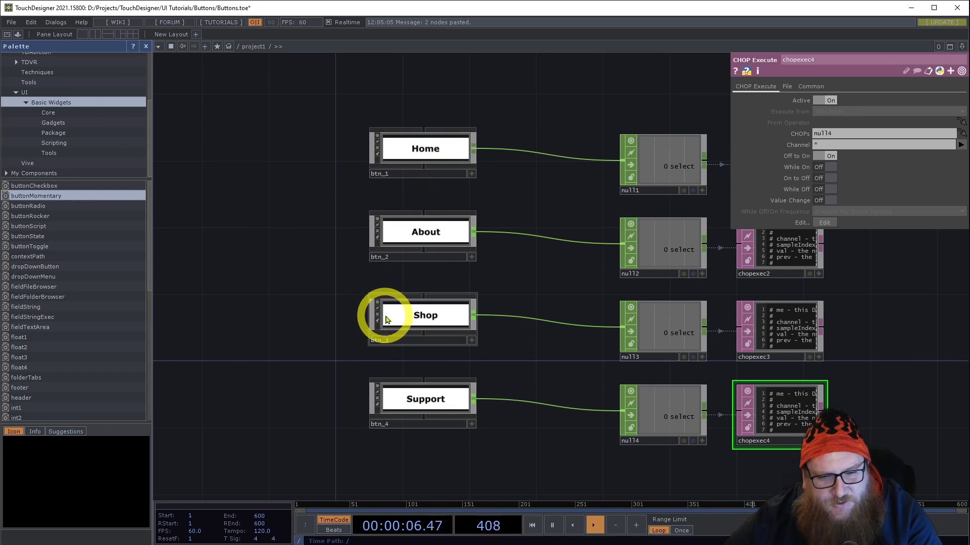
{"action": "left_click_drag", "start_coordinate": [322, 207], "coordinate": [521, 460]}
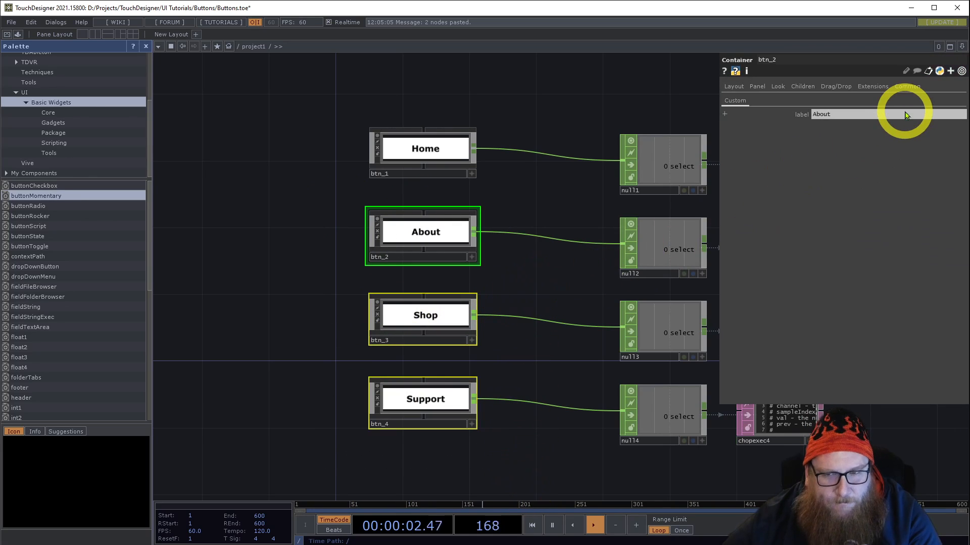
{"action": "left_click", "coordinate": [906, 87]}
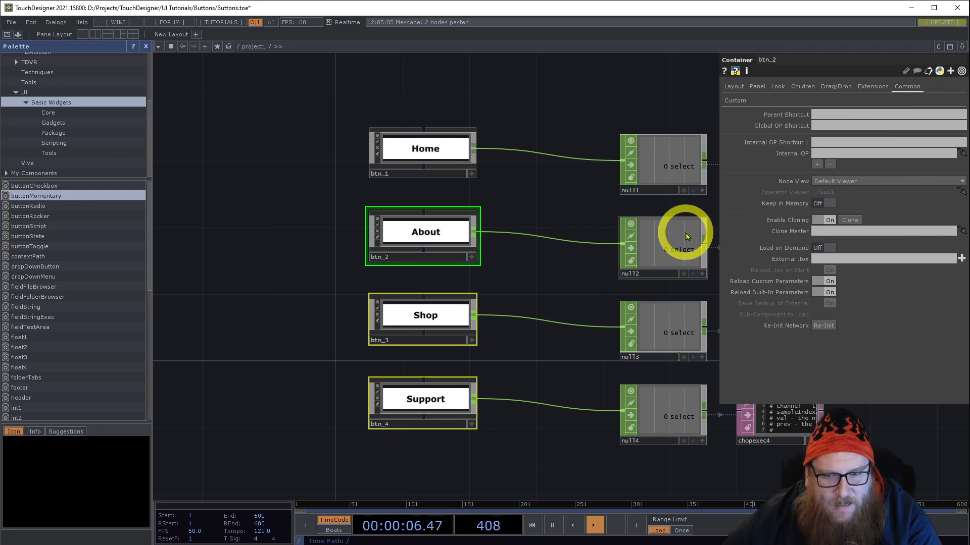
{"action": "mouse_move", "coordinate": [448, 143]}
{"action": "left_mouse_down"}
{"action": "mouse_move", "coordinate": [840, 223]}
{"action": "mouse_move", "coordinate": [818, 232]}
{"action": "left_mouse_up"}
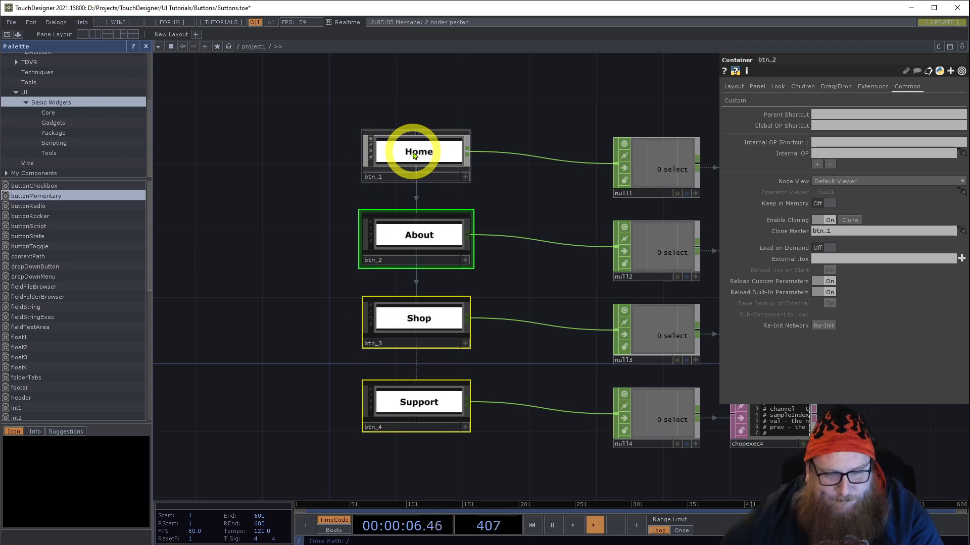
- Add a Toggle custom parameter named Active to the Custom page of btn_1
{"action": "left_click", "coordinate": [414, 156]}
{"action": "right_click", "coordinate": [399, 151]}
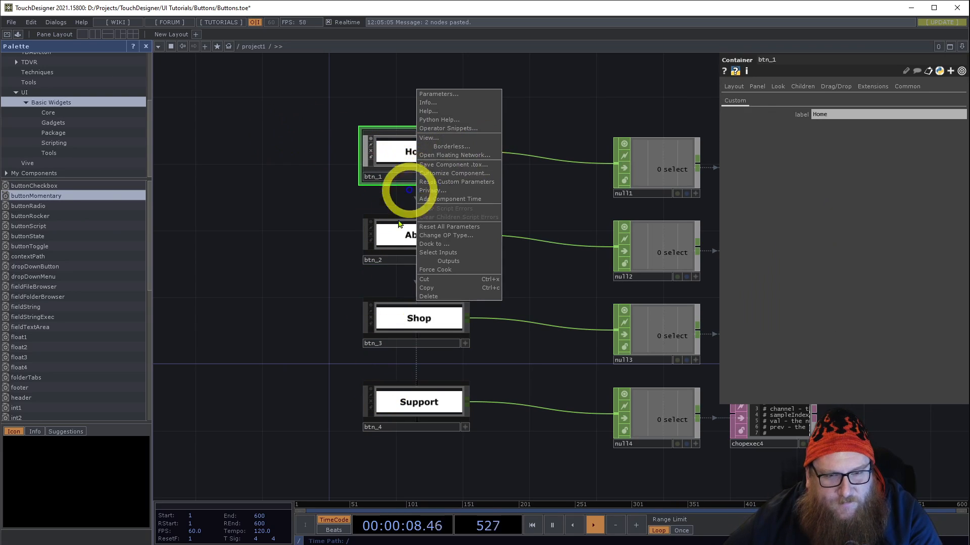
{"action": "left_click", "coordinate": [456, 173]}
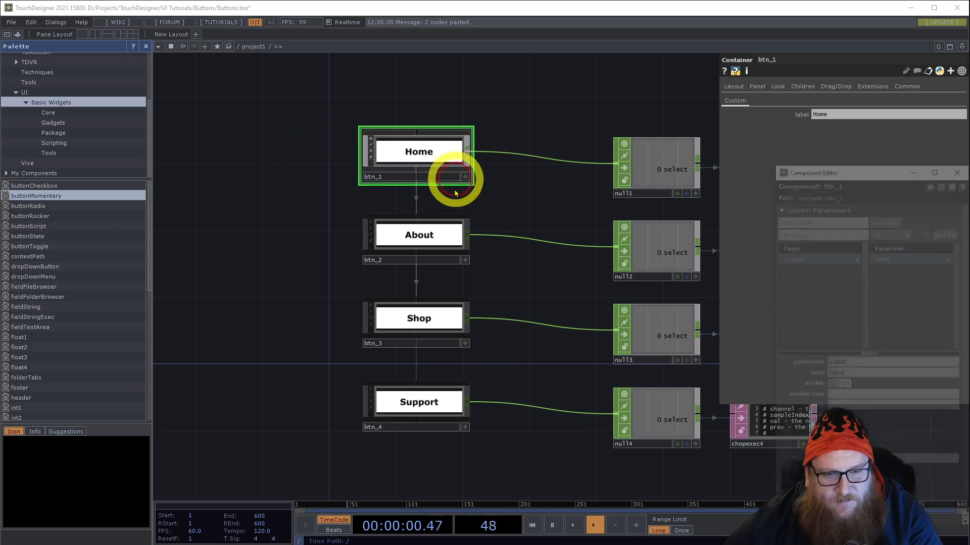
{"action": "left_click", "coordinate": [811, 232]}
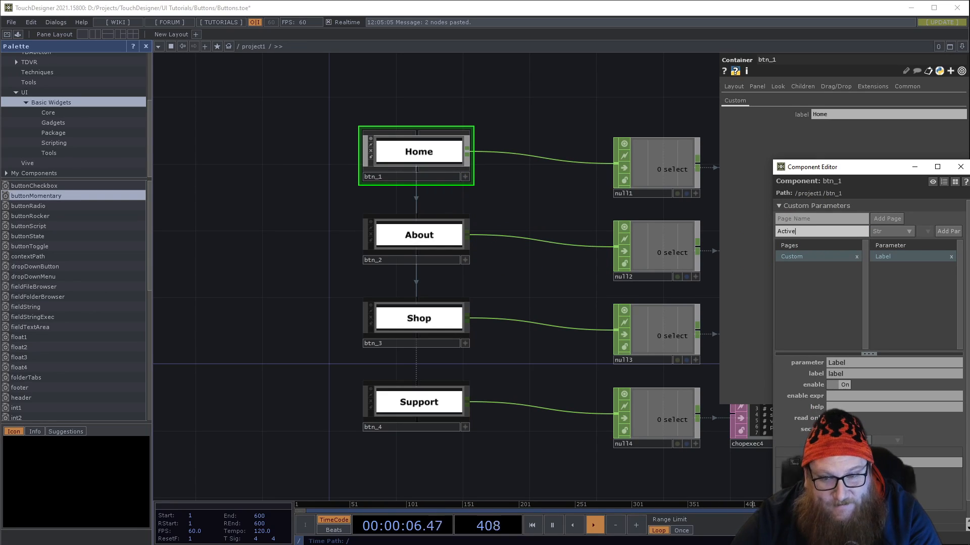
{"action": "left_click", "coordinate": [891, 231]}
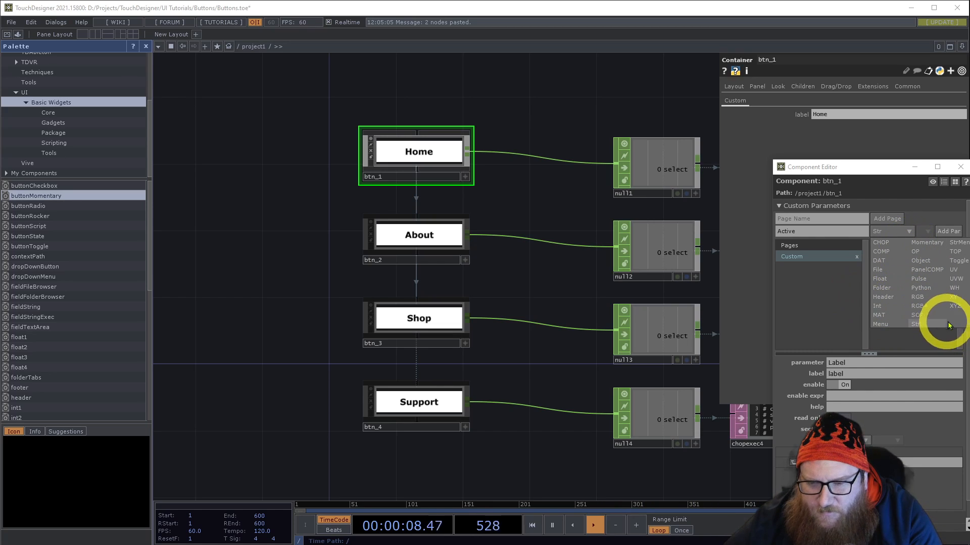
{"action": "left_click", "coordinate": [960, 261]}
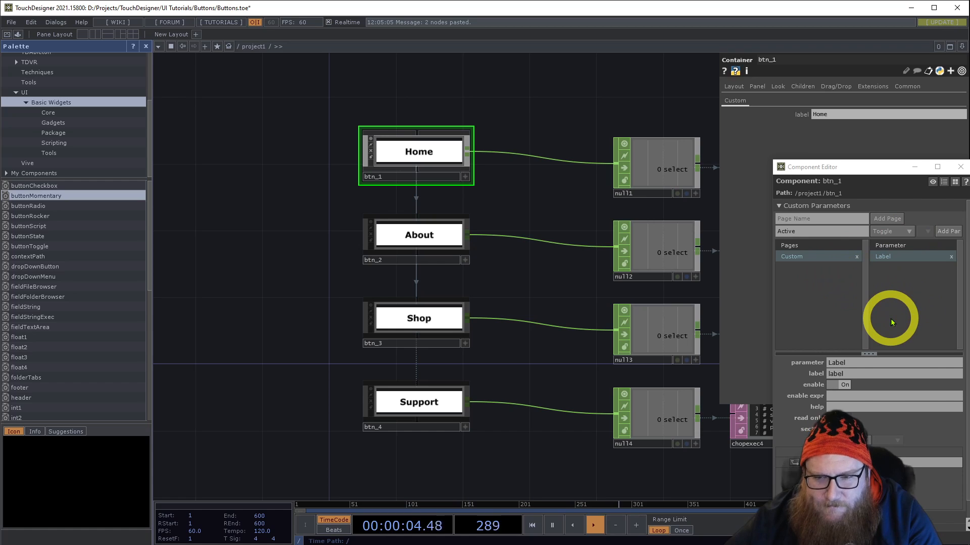
{"action": "left_click", "coordinate": [948, 232]}
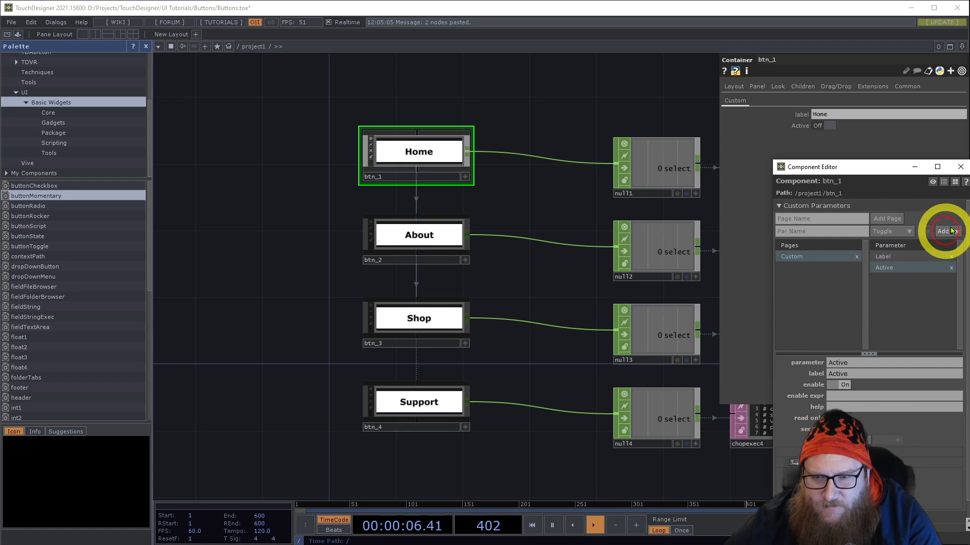
{"action": "left_click", "coordinate": [961, 167]}
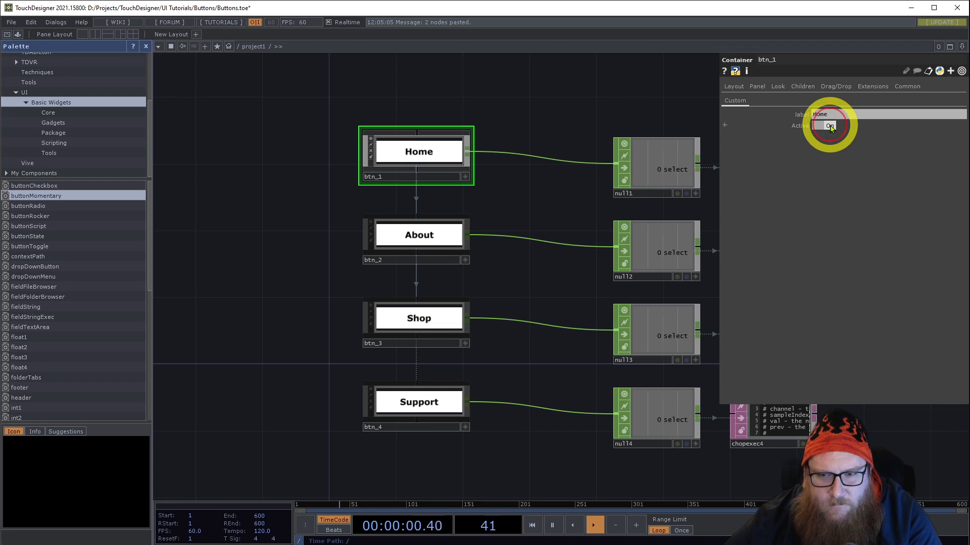
- Enter btn_1's network and add a Parameter CHOP beside the parameter1 table, above text1
{"action": "left_click_drag", "start_coordinate": [534, 123], "coordinate": [499, 124]}
{"action": "key", "text": "i"}
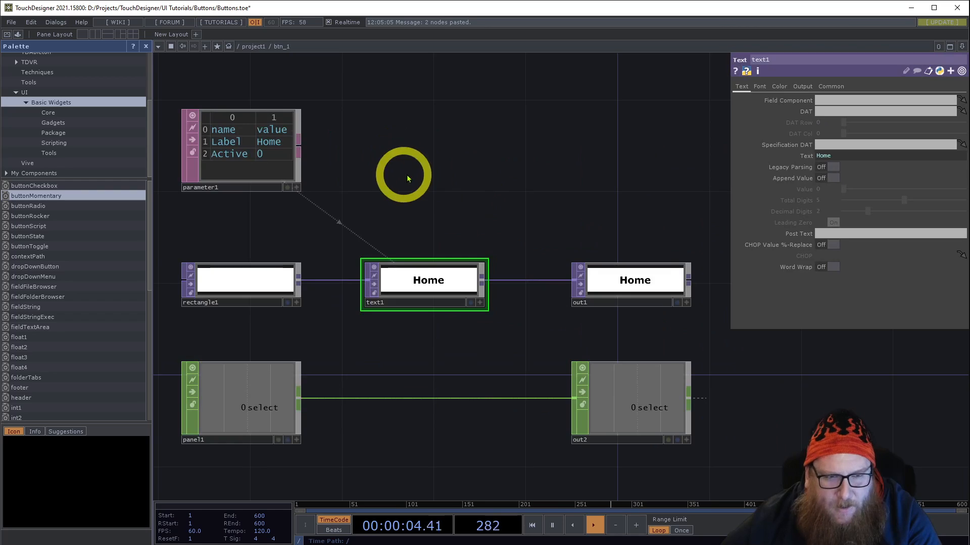
{"action": "left_click_drag", "start_coordinate": [404, 177], "coordinate": [526, 193]}
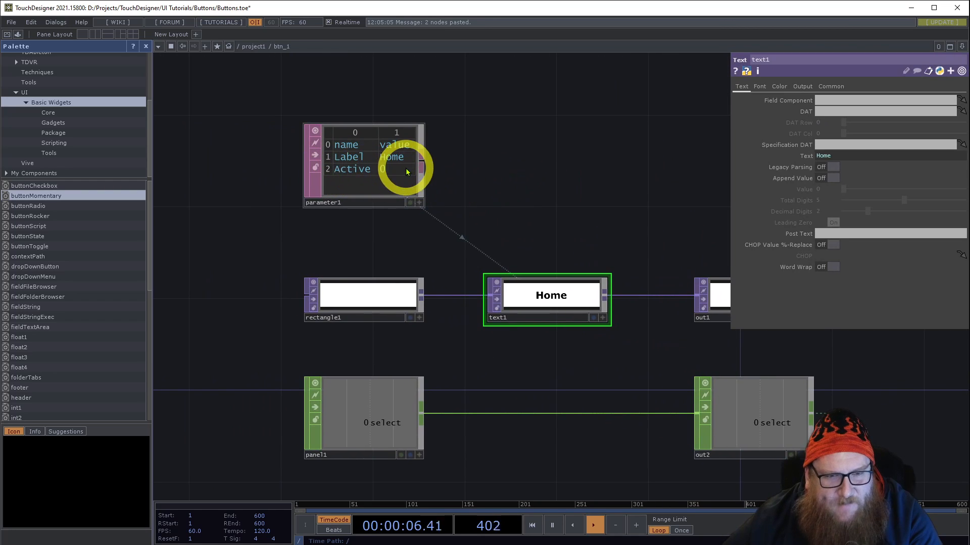
{"action": "left_click_drag", "start_coordinate": [563, 156], "coordinate": [530, 162]}
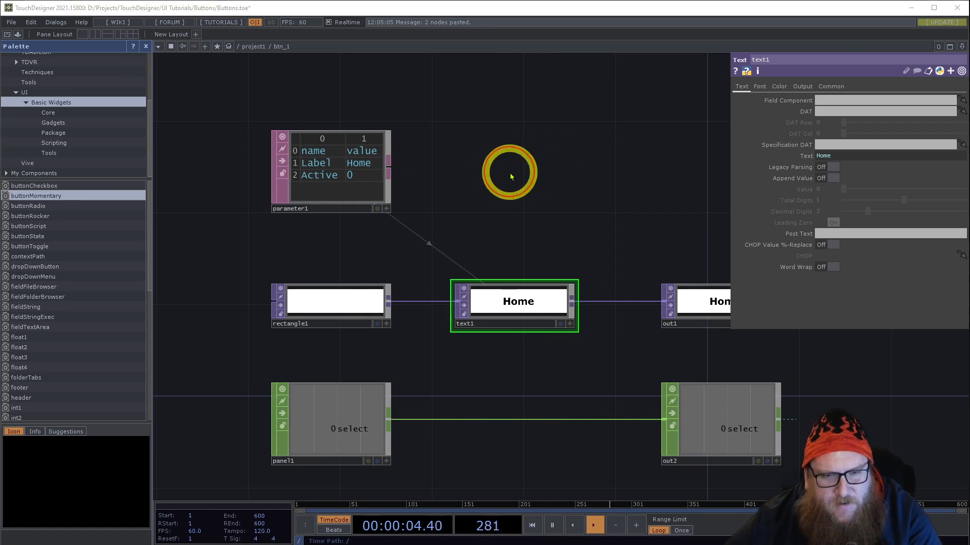
{"action": "double_click", "coordinate": [510, 176]}
{"action": "left_click", "coordinate": [415, 48]}
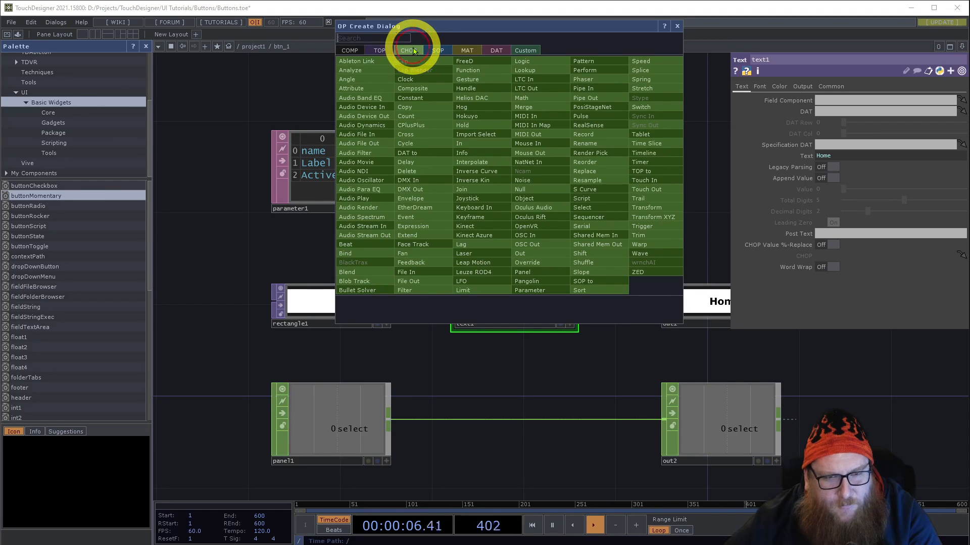
{"action": "type", "text": "par"}
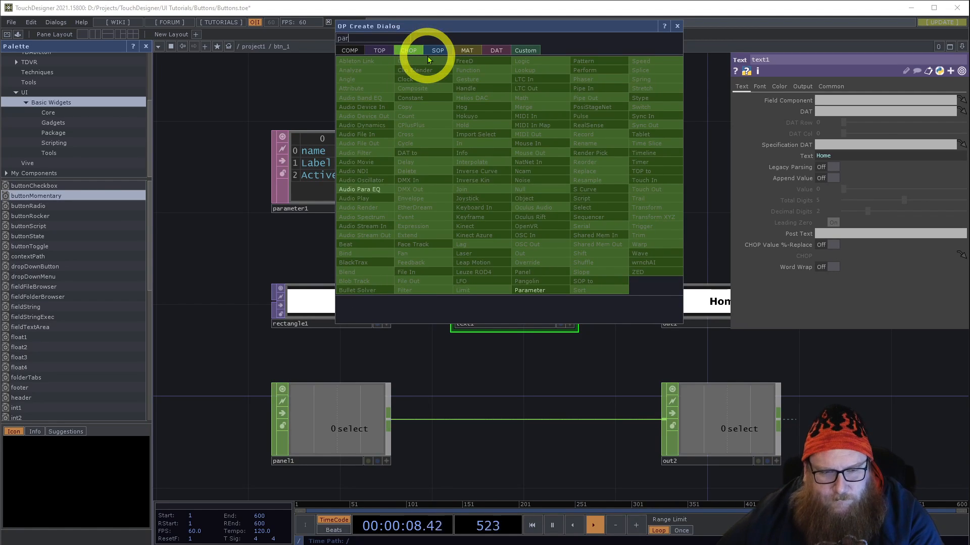
{"action": "left_click", "coordinate": [529, 291]}
{"action": "left_click", "coordinate": [521, 164]}
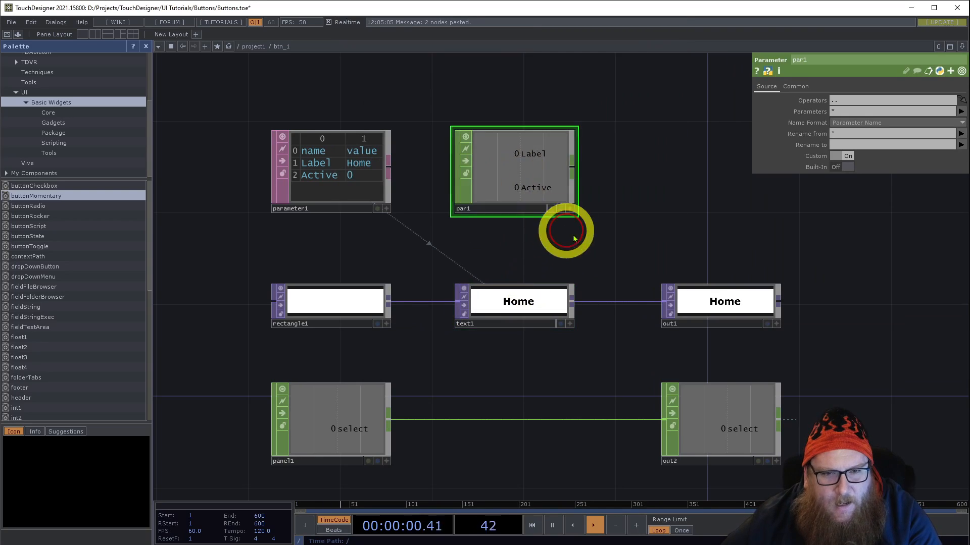
- Rearrange btn_1's network by lowering panel1 and out2 and placing par1 between the two rows, further left than rectangle1
{"action": "left_click_drag", "start_coordinate": [619, 192], "coordinate": [777, 130]}
{"action": "left_click_drag", "start_coordinate": [638, 101], "coordinate": [281, 219]}
{"action": "left_click_drag", "start_coordinate": [353, 309], "coordinate": [858, 493]}
{"action": "left_click_drag", "start_coordinate": [670, 343], "coordinate": [661, 298]}
{"action": "left_click_drag", "start_coordinate": [214, 156], "coordinate": [241, 260]}
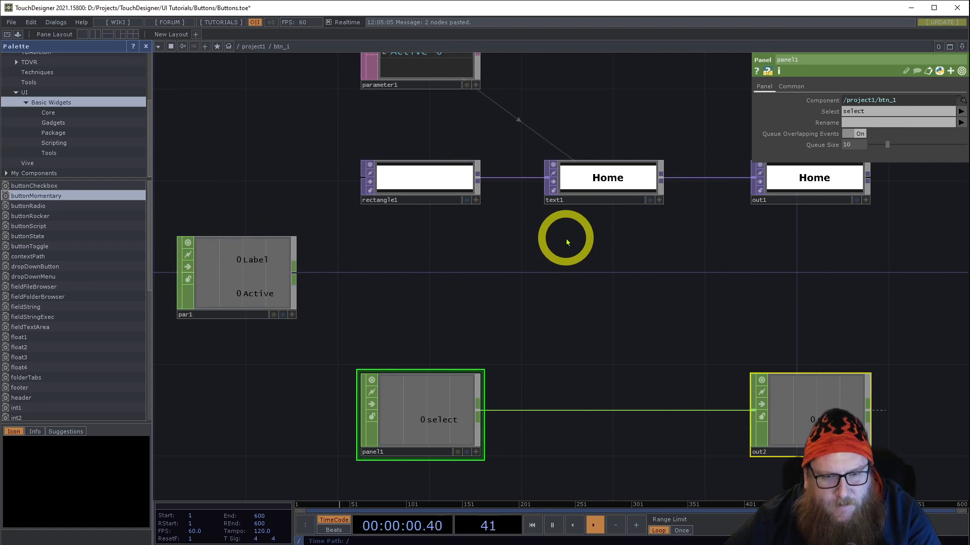
{"action": "left_click_drag", "start_coordinate": [463, 239], "coordinate": [627, 243]}
{"action": "left_click_drag", "start_coordinate": [377, 267], "coordinate": [290, 263]}
- Shift rectangle1 left to free space before text1 and paste a copy of it directly below
{"action": "left_click_drag", "start_coordinate": [598, 179], "coordinate": [472, 181]}
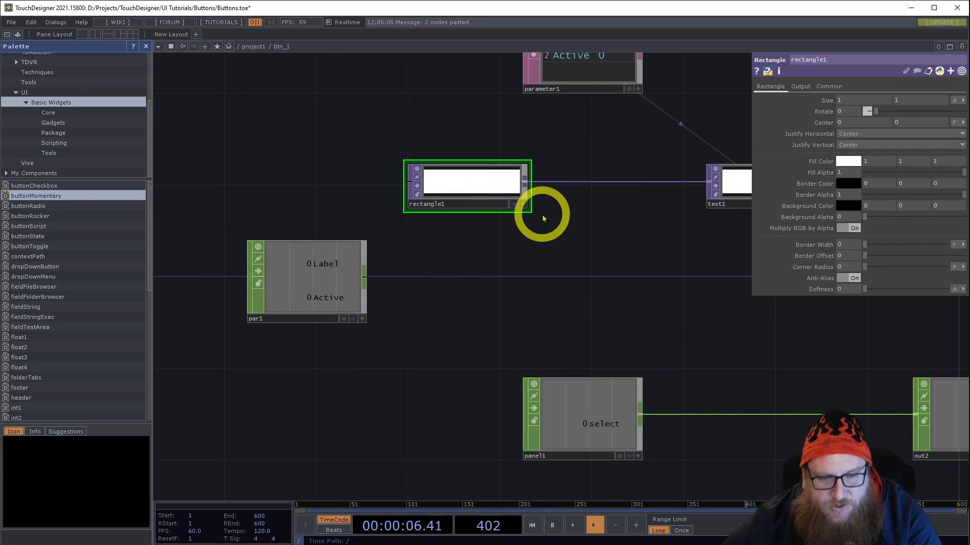
{"action": "key", "text": "ctrl+c"}
{"action": "key", "text": "ctrl+v"}
{"action": "left_click_drag", "start_coordinate": [631, 260], "coordinate": [584, 247]}
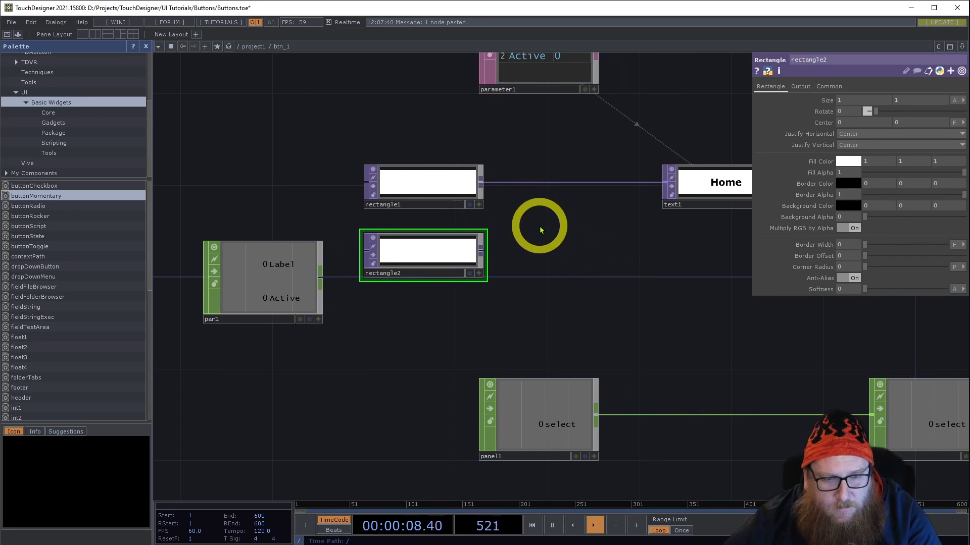
- Add a Switch TOP next to the two rectangles and connect rectangle1 and rectangle2 as its inputs
{"action": "double_click", "coordinate": [538, 225]}
{"action": "type", "text": "sw"}
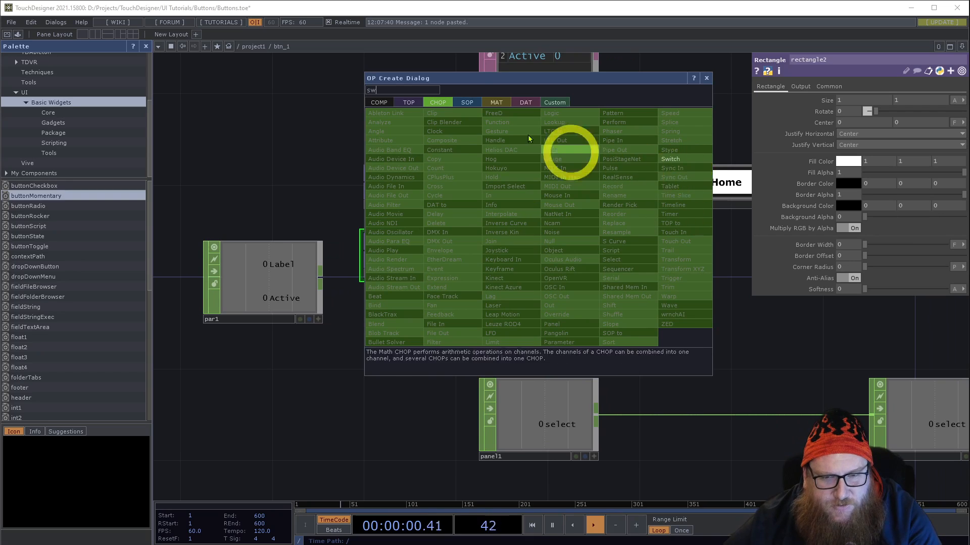
{"action": "left_click", "coordinate": [408, 102]}
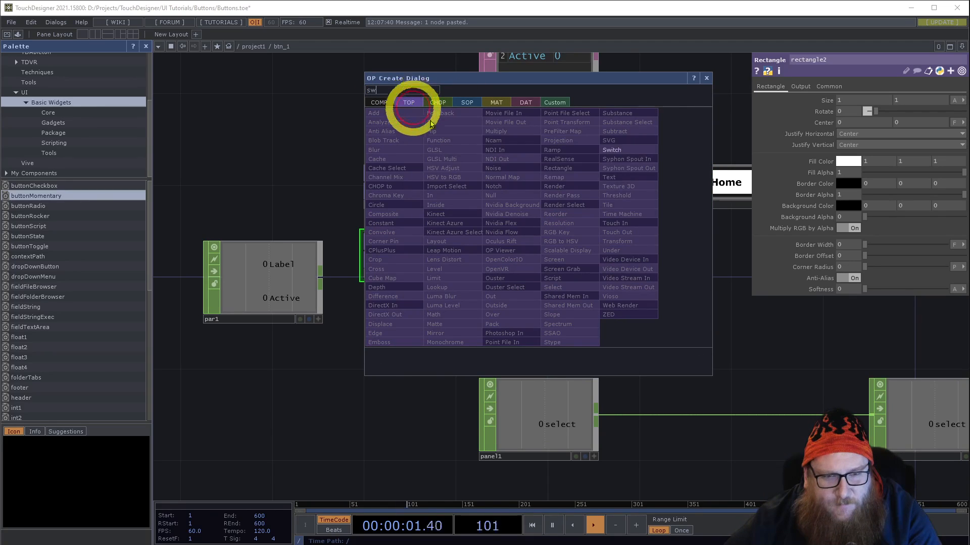
{"action": "left_click", "coordinate": [616, 157]}
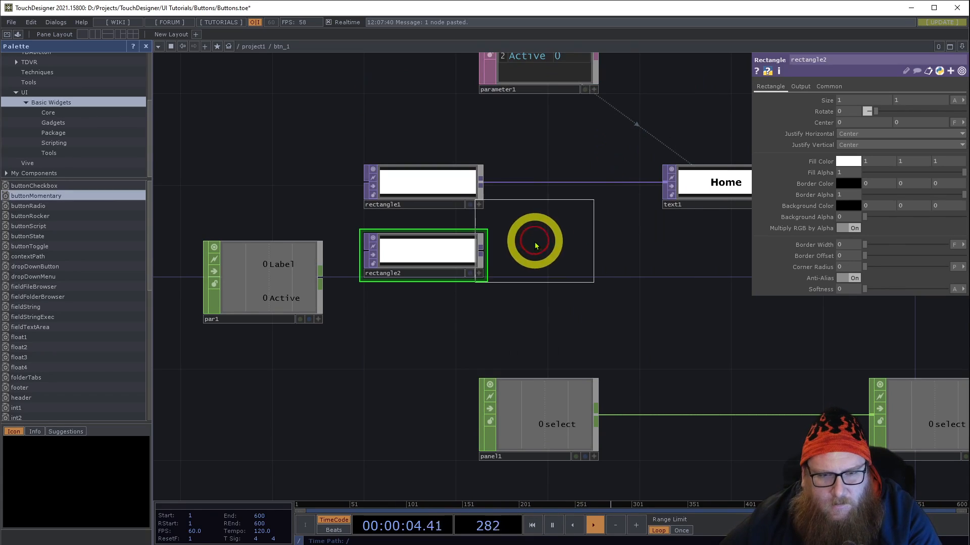
{"action": "left_click", "coordinate": [580, 233]}
{"action": "left_click_drag", "start_coordinate": [480, 185], "coordinate": [548, 228]}
{"action": "left_click_drag", "start_coordinate": [480, 250], "coordinate": [428, 266]}
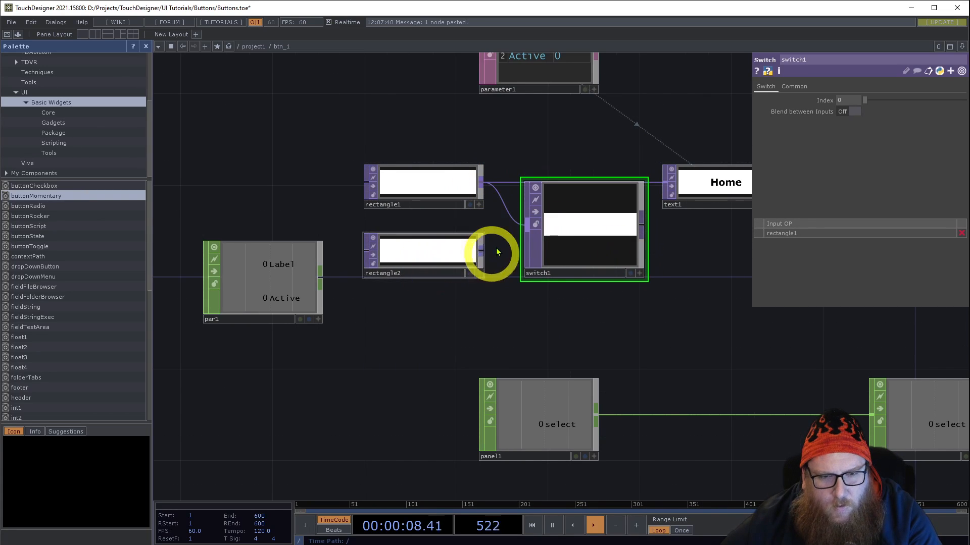
{"action": "left_click_drag", "start_coordinate": [480, 251], "coordinate": [555, 244]}
- Feed switch1's output into text1, then shrink the switch node and align it with text1
{"action": "left_click_drag", "start_coordinate": [650, 242], "coordinate": [547, 248]}
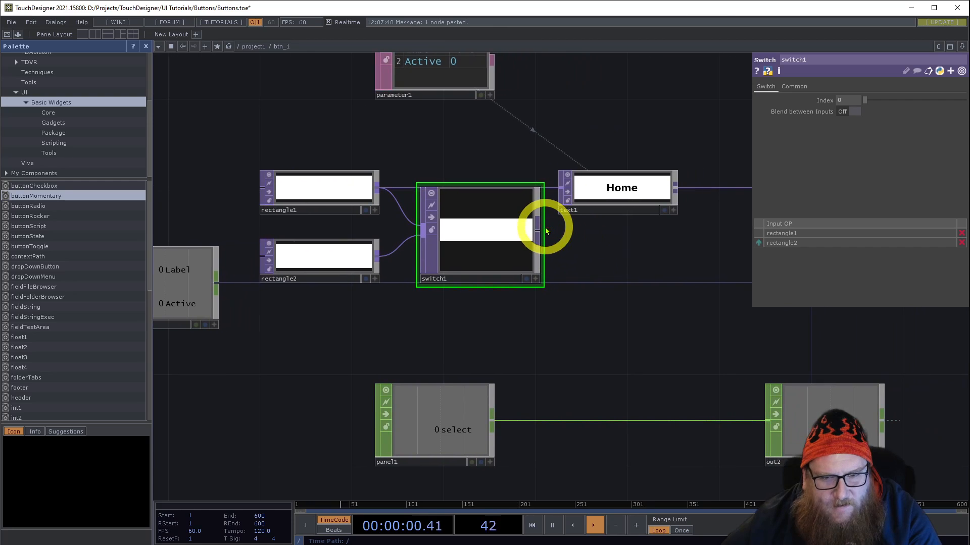
{"action": "left_click_drag", "start_coordinate": [608, 192], "coordinate": [646, 193]}
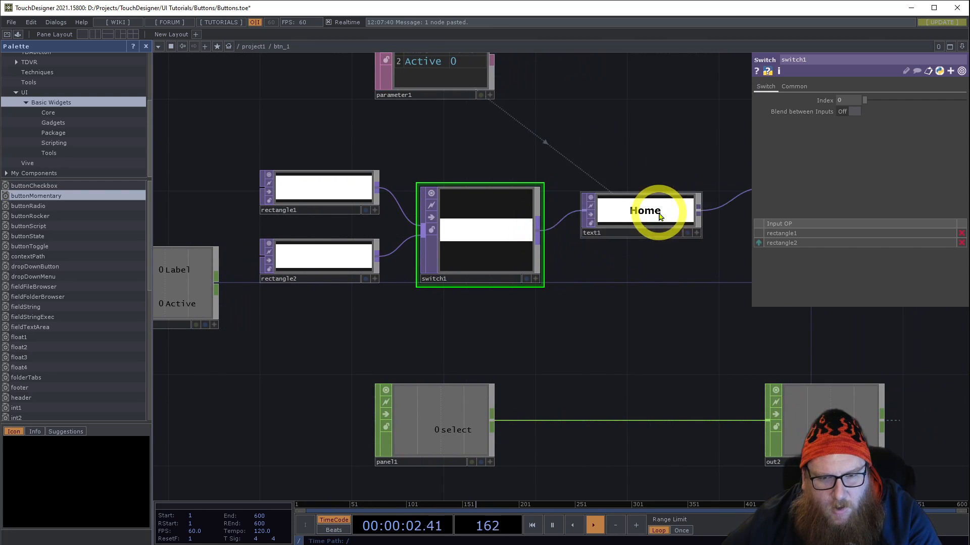
{"action": "left_click_drag", "start_coordinate": [539, 185], "coordinate": [539, 237]}
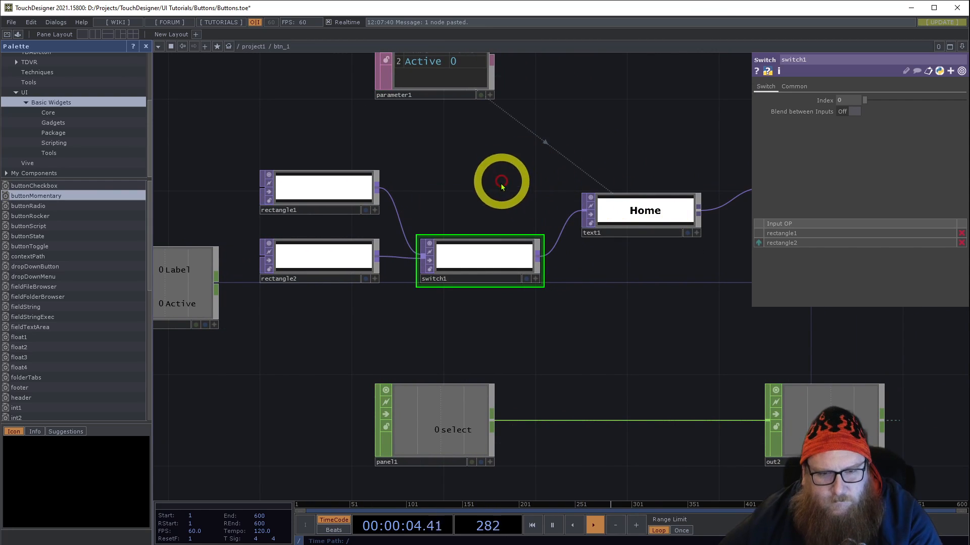
{"action": "left_click_drag", "start_coordinate": [490, 266], "coordinate": [493, 218]}
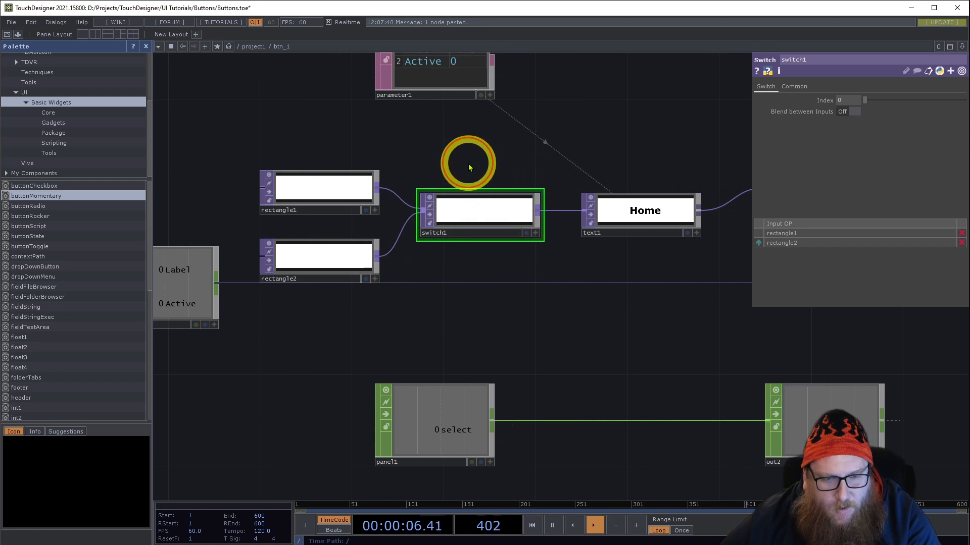
{"action": "left_click_drag", "start_coordinate": [470, 167], "coordinate": [578, 165]}
- Set rectangle2's fill color to orange (red 1, green 0.545, blue 0)
{"action": "left_click", "coordinate": [553, 215]}
{"action": "left_click", "coordinate": [397, 255]}
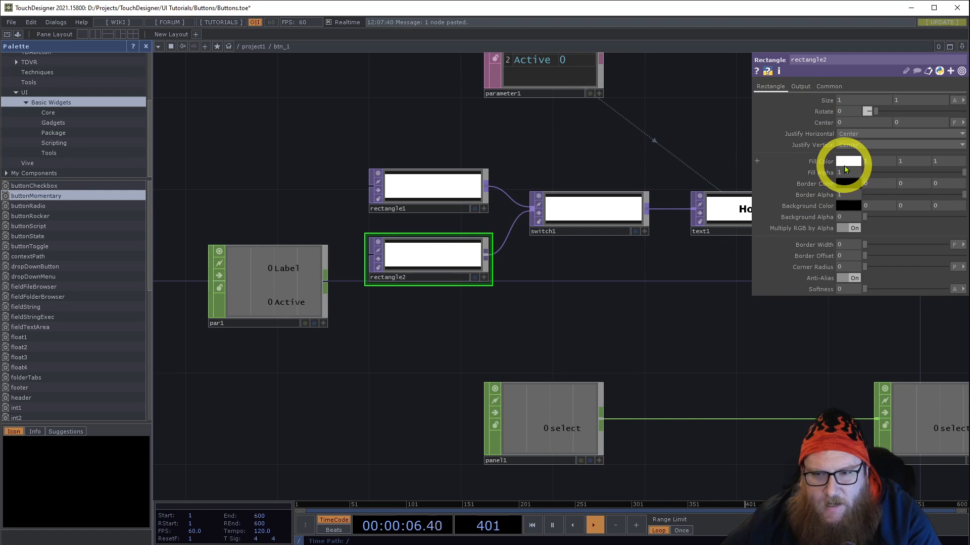
{"action": "left_click", "coordinate": [847, 168]}
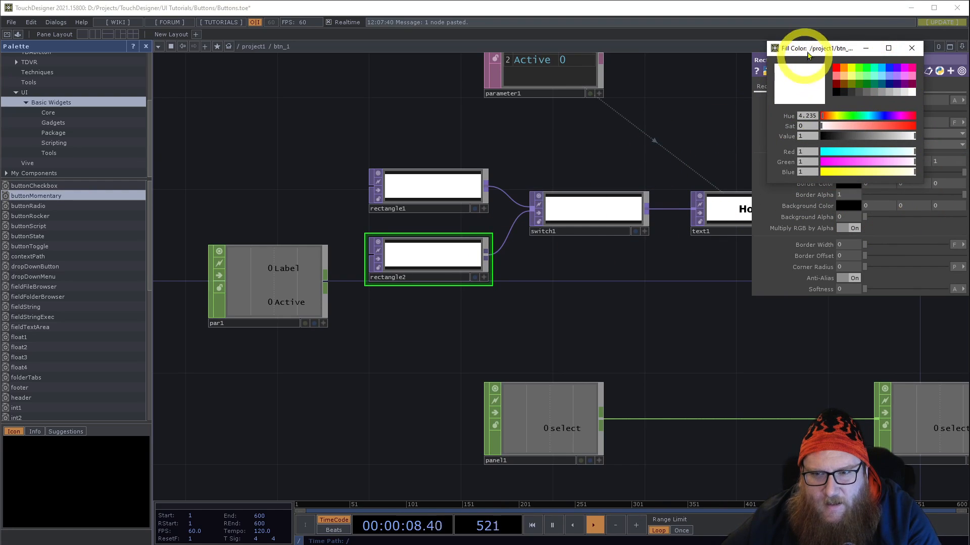
{"action": "left_click", "coordinate": [850, 69]}
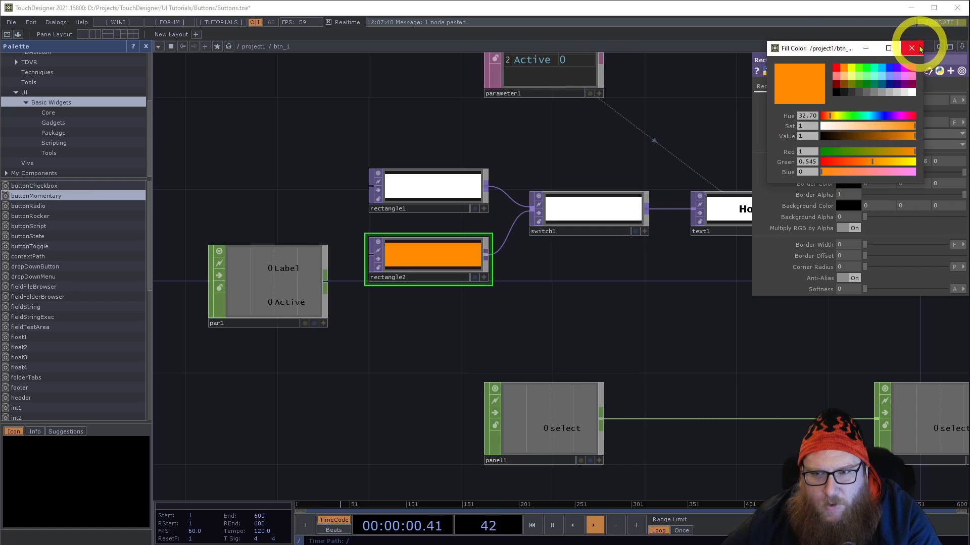
{"action": "left_click", "coordinate": [912, 48]}
- Export par1's Active channel to switch1's Index parameter
{"action": "left_click_drag", "start_coordinate": [617, 301], "coordinate": [632, 275]}
{"action": "left_click", "coordinate": [567, 199]}
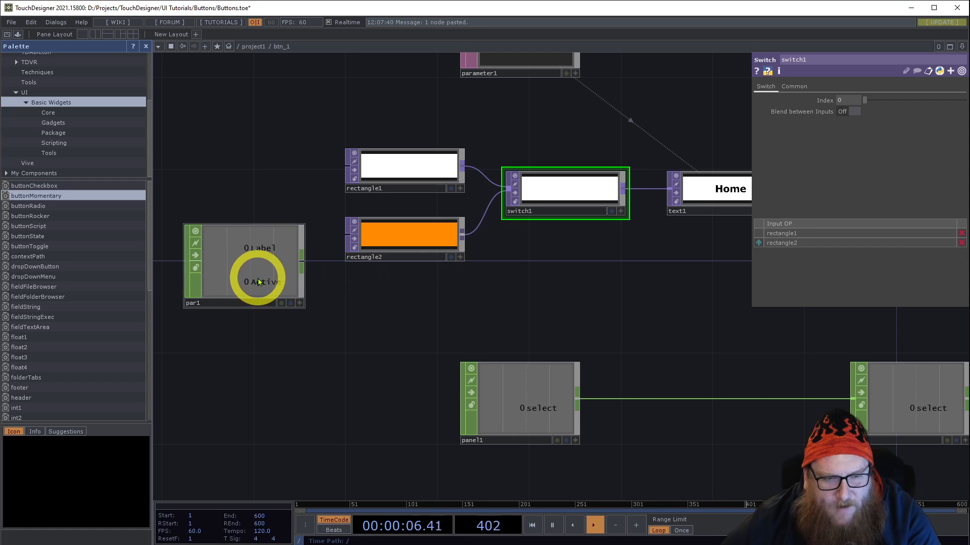
{"action": "left_click", "coordinate": [301, 305]}
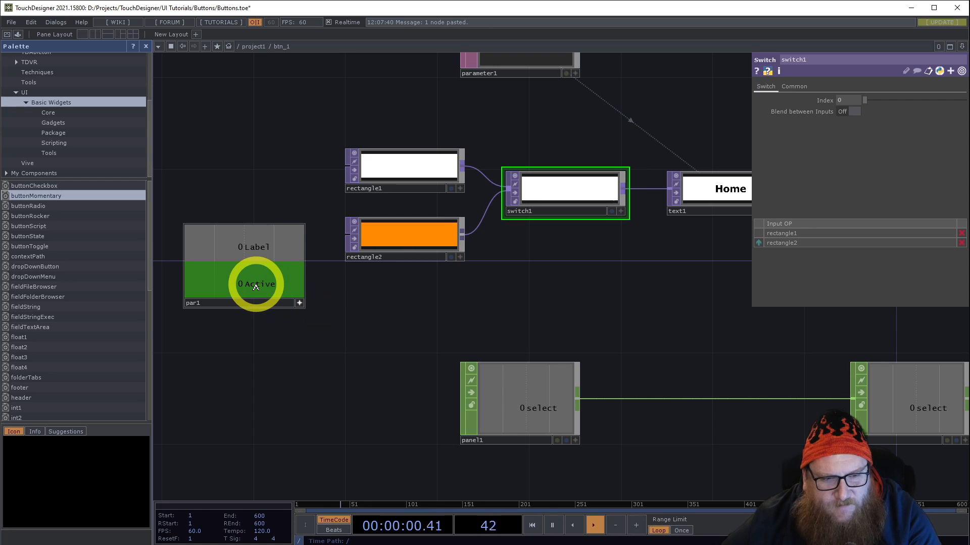
{"action": "left_click_drag", "start_coordinate": [256, 287], "coordinate": [542, 187]}
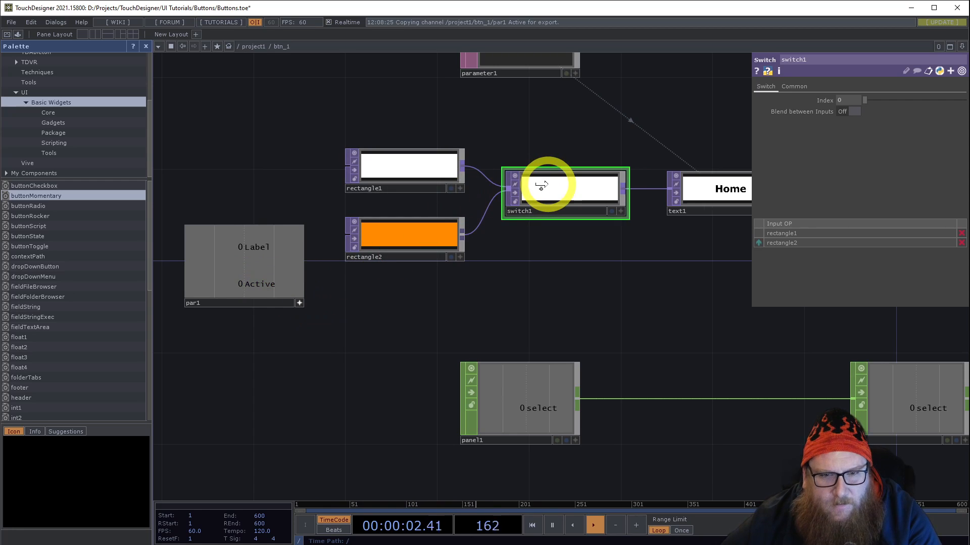
{"action": "left_click_drag", "start_coordinate": [616, 194], "coordinate": [840, 103]}
{"action": "left_click", "coordinate": [853, 103]}
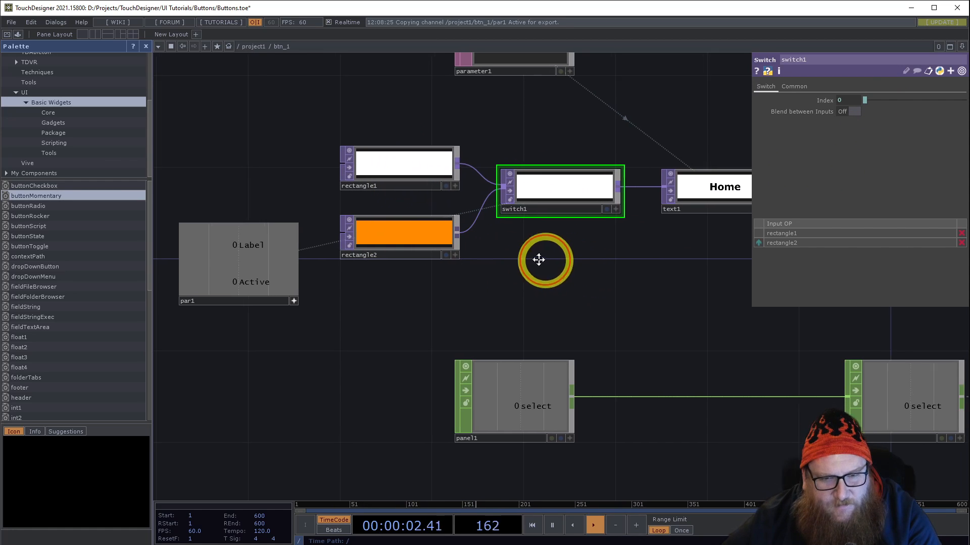
- Return to project1 and test Active by toggling it on and off for btn_1, then on for btn_2
{"action": "scroll", "coordinate": [437, 245], "scroll_direction": "down", "scroll_amount": 10}
{"action": "scroll", "coordinate": [437, 245], "scroll_direction": "down", "scroll_amount": 3}
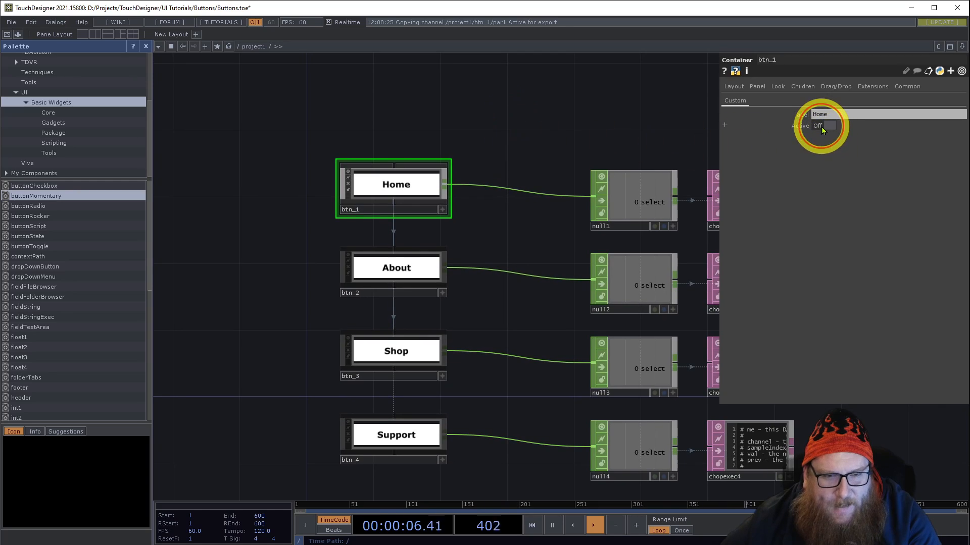
{"action": "left_click", "coordinate": [822, 127]}
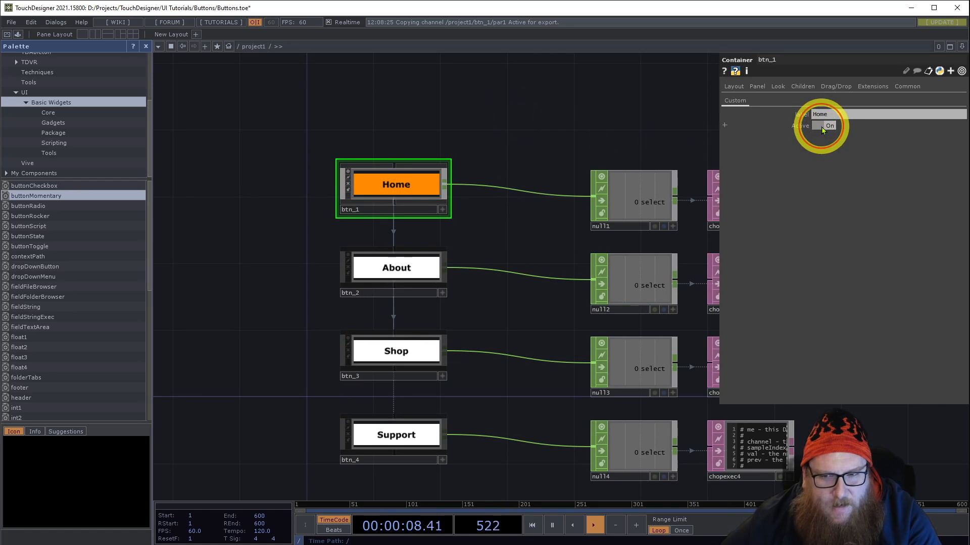
{"action": "left_click", "coordinate": [538, 258]}
{"action": "left_click", "coordinate": [407, 266]}
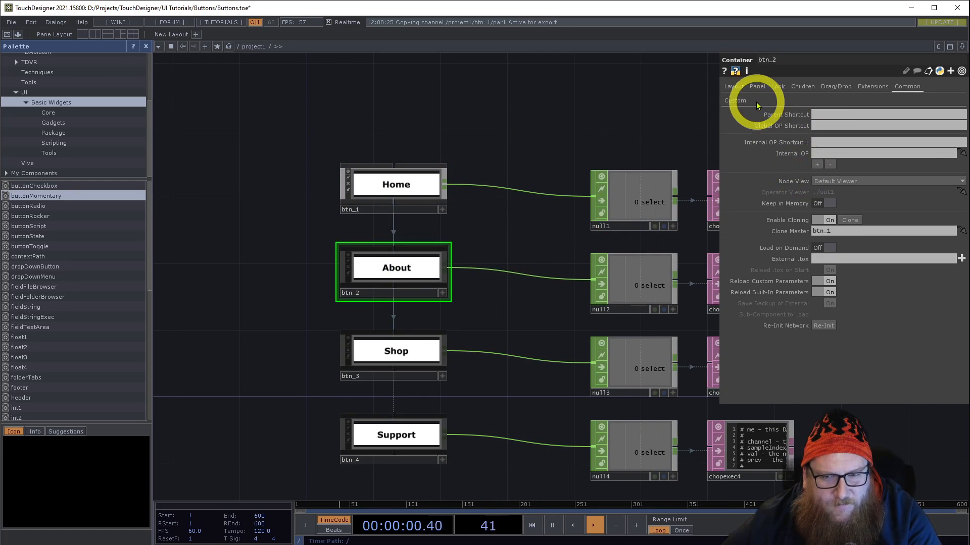
{"action": "left_click", "coordinate": [741, 101]}
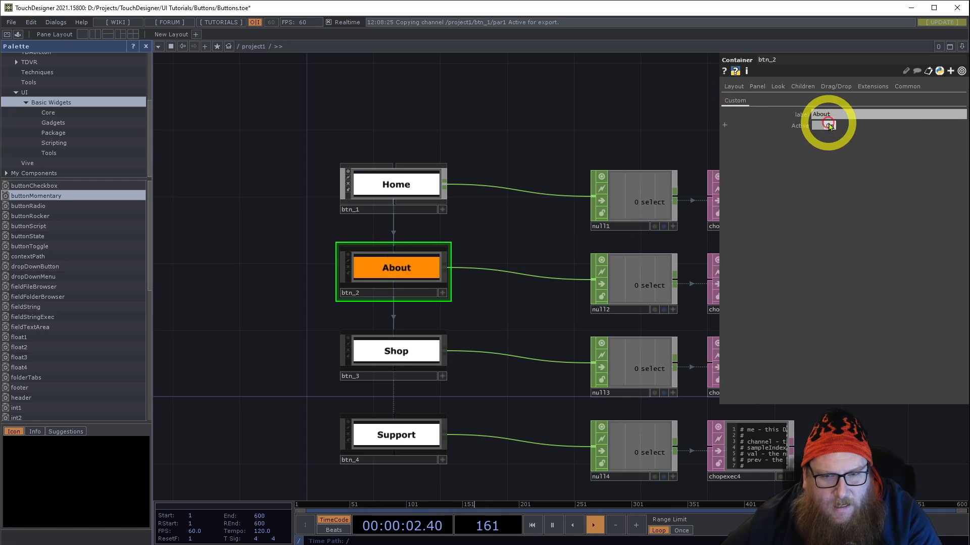
- Turn Active off for btn_2 and test the toggle on btn_3, leaving it on
{"action": "left_click", "coordinate": [829, 126]}
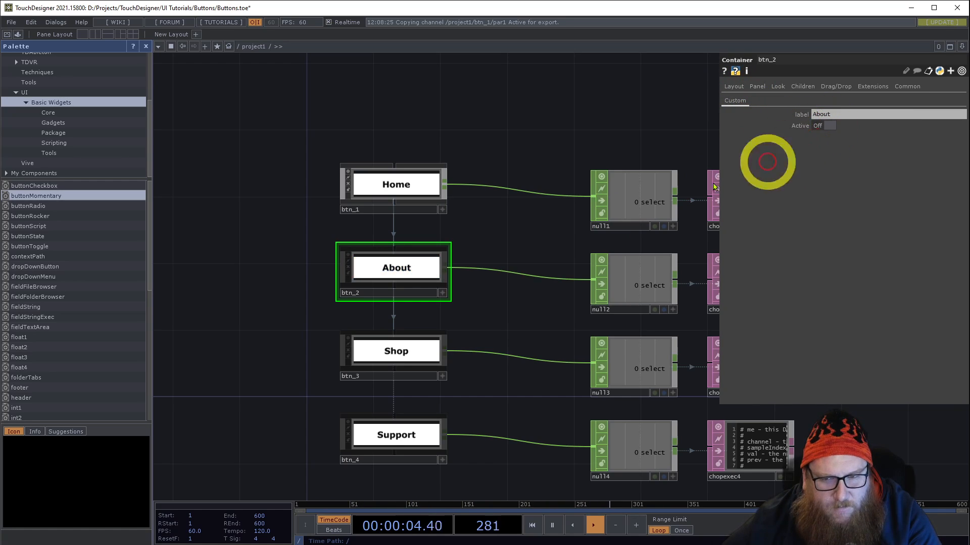
{"action": "left_click", "coordinate": [409, 349]}
{"action": "left_click", "coordinate": [740, 101]}
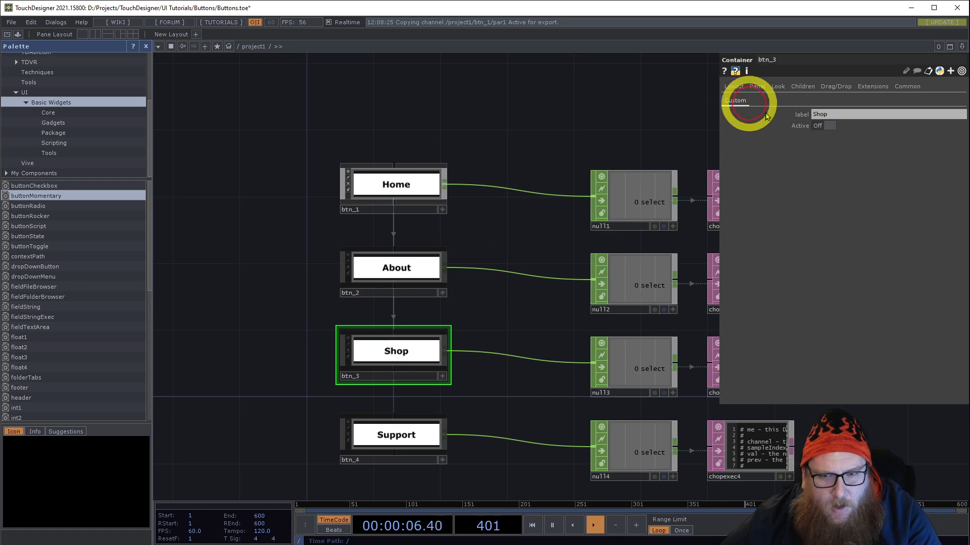
{"action": "left_click", "coordinate": [828, 127]}
{"action": "left_click", "coordinate": [827, 126]}
{"action": "left_click", "coordinate": [826, 126]}
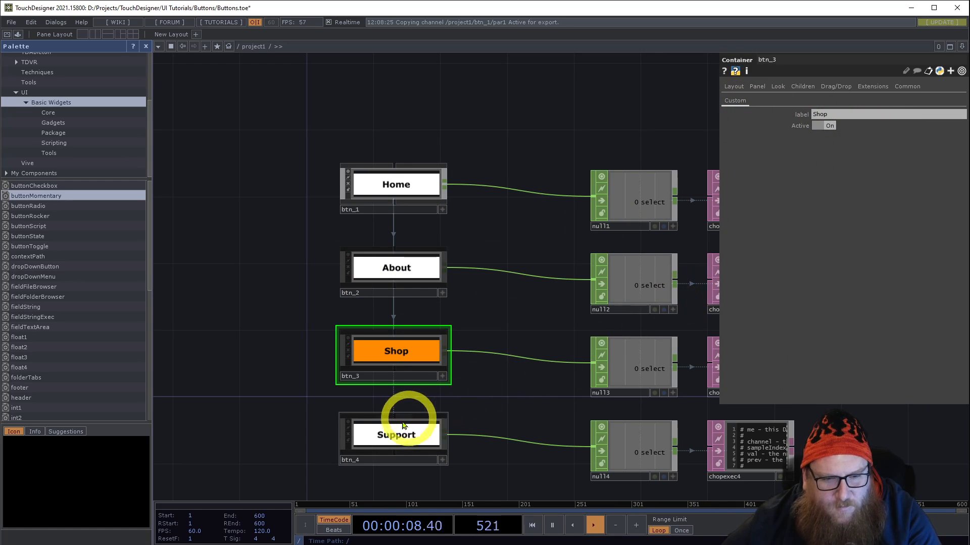
- Check btn_4's custom parameters, then turn Active off for btn_3
{"action": "left_click", "coordinate": [409, 425]}
{"action": "left_click", "coordinate": [734, 101]}
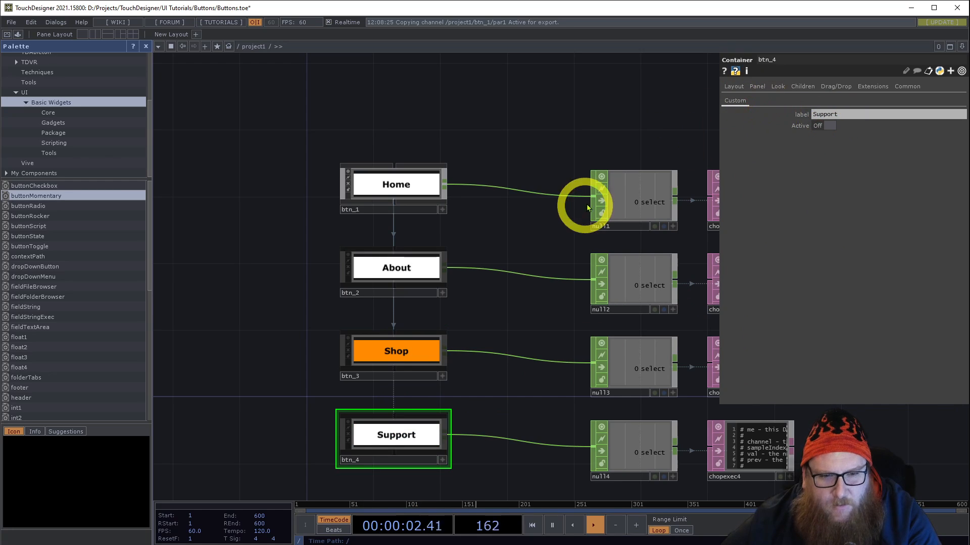
{"action": "left_click", "coordinate": [396, 352]}
{"action": "left_click", "coordinate": [826, 126]}
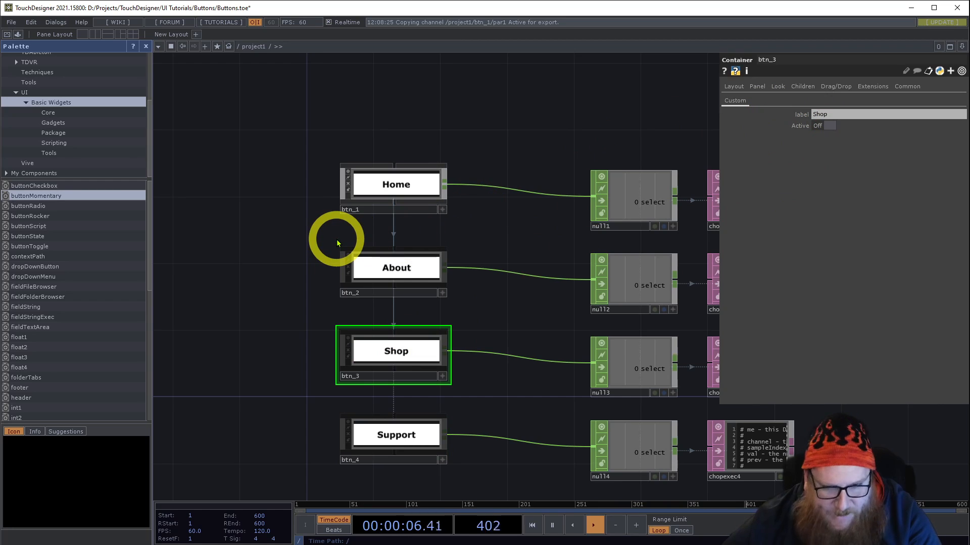
- Examine how the buttons are laid out in project1's panel at the root level, then return inside project1
{"action": "scroll", "coordinate": [332, 238], "scroll_direction": "down", "scroll_amount": 3}
{"action": "mouse_move", "coordinate": [306, 203]}
{"action": "left_mouse_down"}
{"action": "mouse_move", "coordinate": [302, 236]}
{"action": "mouse_move", "coordinate": [300, 209]}
{"action": "left_mouse_up"}
{"action": "scroll", "coordinate": [360, 173], "scroll_direction": "down", "scroll_amount": 3}
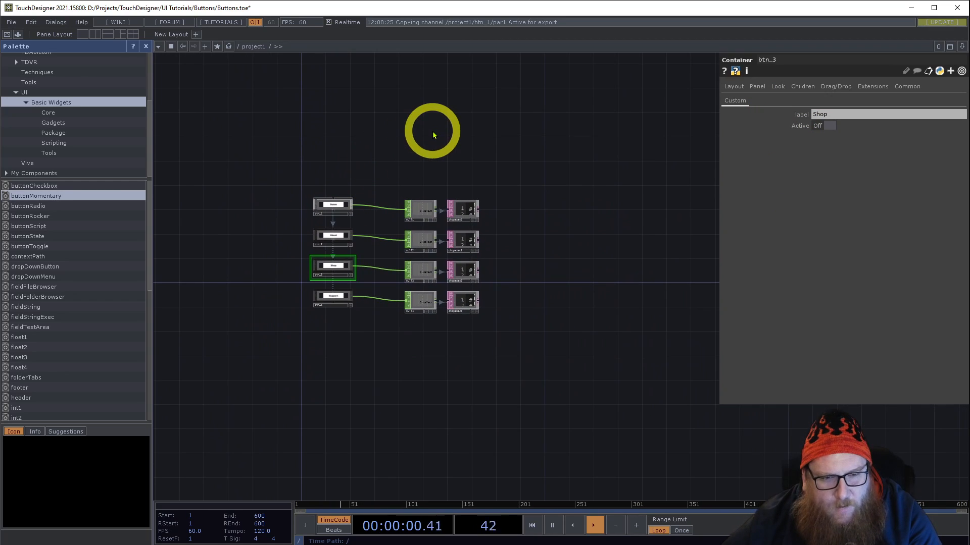
{"action": "scroll", "coordinate": [433, 132], "scroll_direction": "down", "scroll_amount": 6}
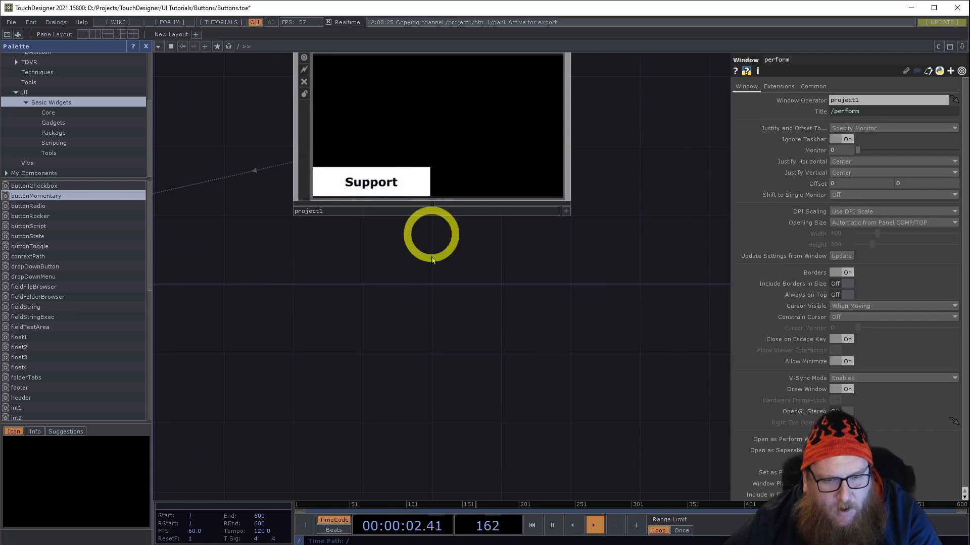
{"action": "left_click_drag", "start_coordinate": [433, 236], "coordinate": [436, 329]}
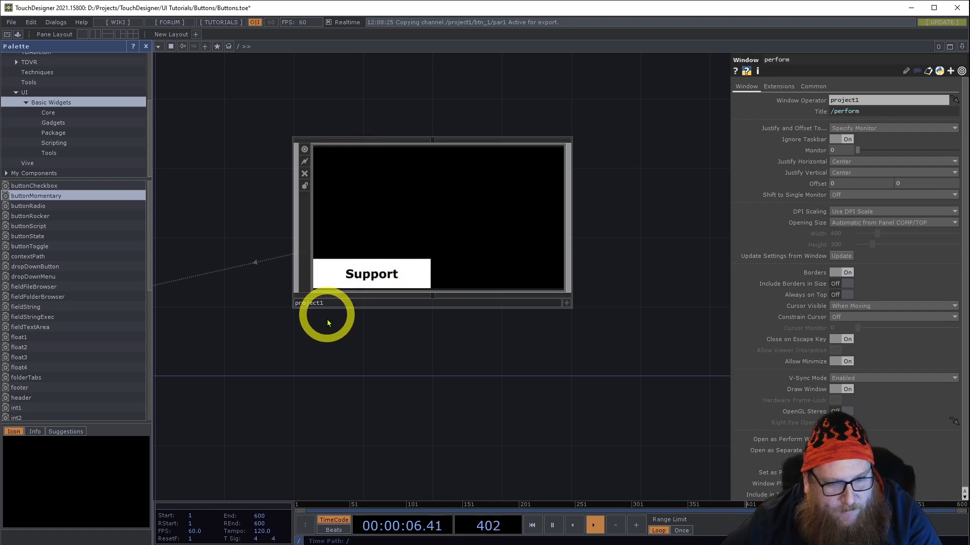
{"action": "left_click", "coordinate": [417, 222]}
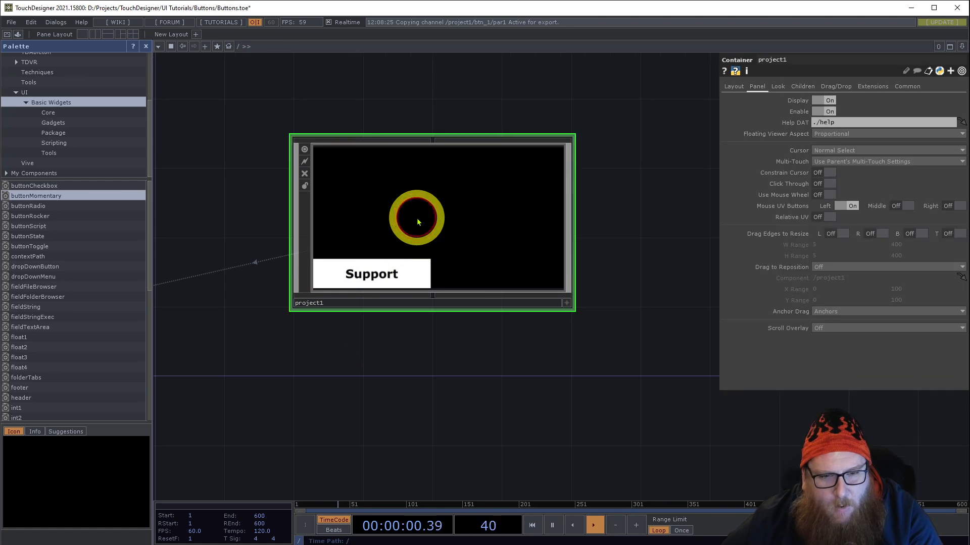
{"action": "scroll", "coordinate": [418, 217], "scroll_direction": "up", "scroll_amount": 8}
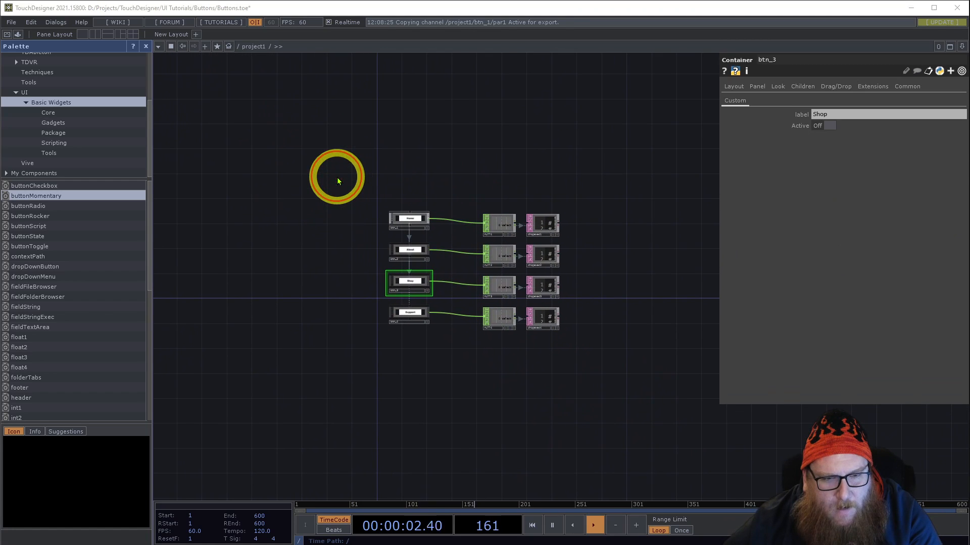
- Add a Container COMP above the button nodes and name it menu
{"action": "key", "text": "Tab"}
{"action": "left_click", "coordinate": [176, 55]}
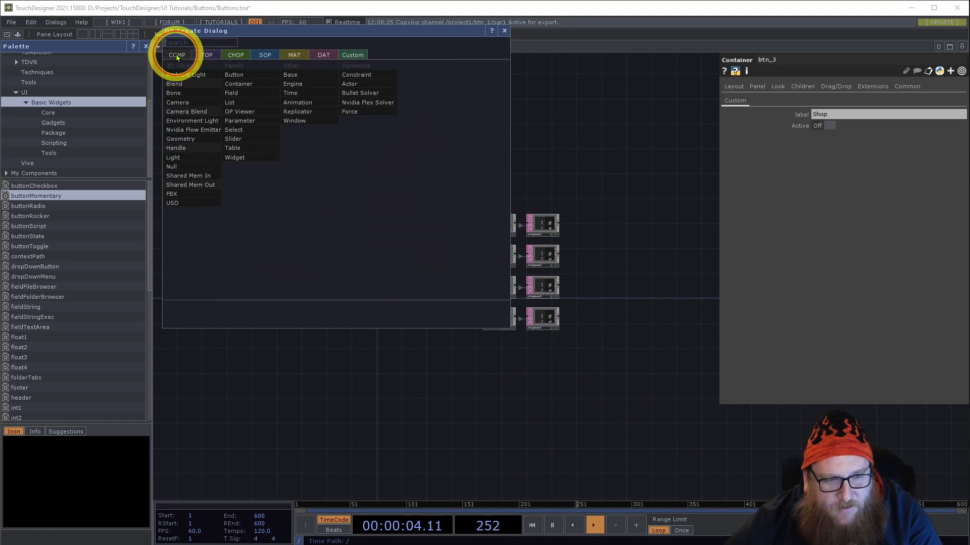
{"action": "left_click", "coordinate": [247, 89]}
{"action": "left_click", "coordinate": [335, 147]}
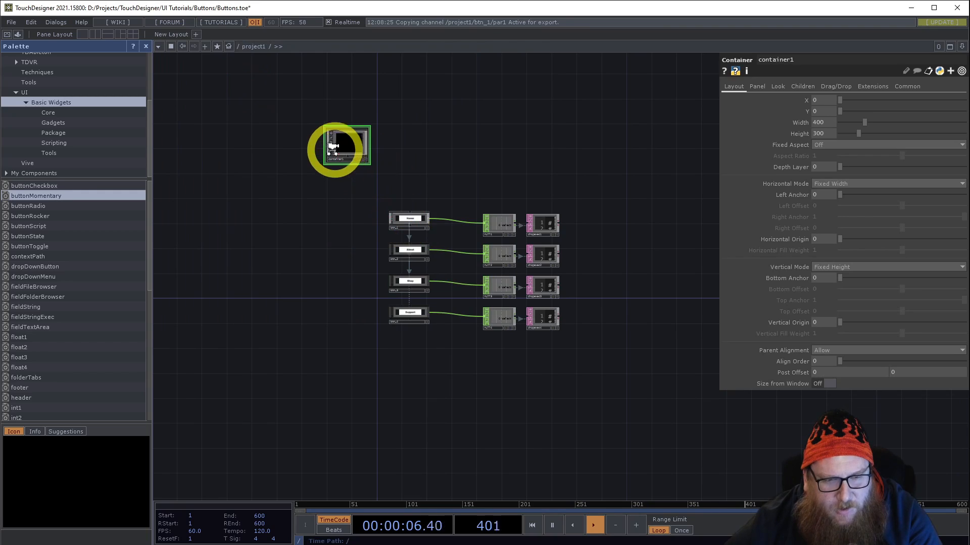
{"action": "scroll", "coordinate": [343, 175], "scroll_direction": "up", "scroll_amount": 3}
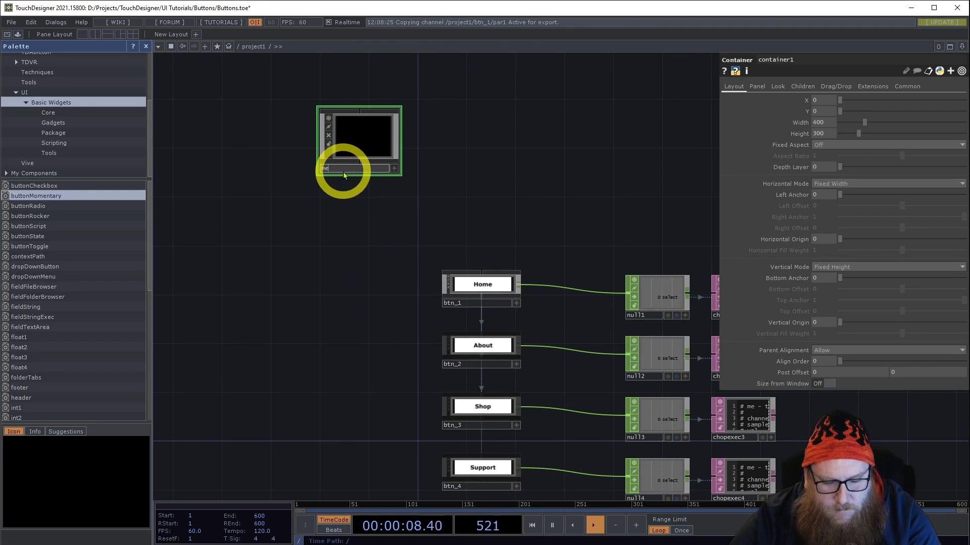
- Parent all four buttons to the menu container and move the menu node closer above their column
{"action": "left_click_drag", "start_coordinate": [385, 206], "coordinate": [504, 475]}
{"action": "left_click_drag", "start_coordinate": [481, 276], "coordinate": [370, 170]}
{"action": "left_click_drag", "start_coordinate": [389, 134], "coordinate": [488, 134]}
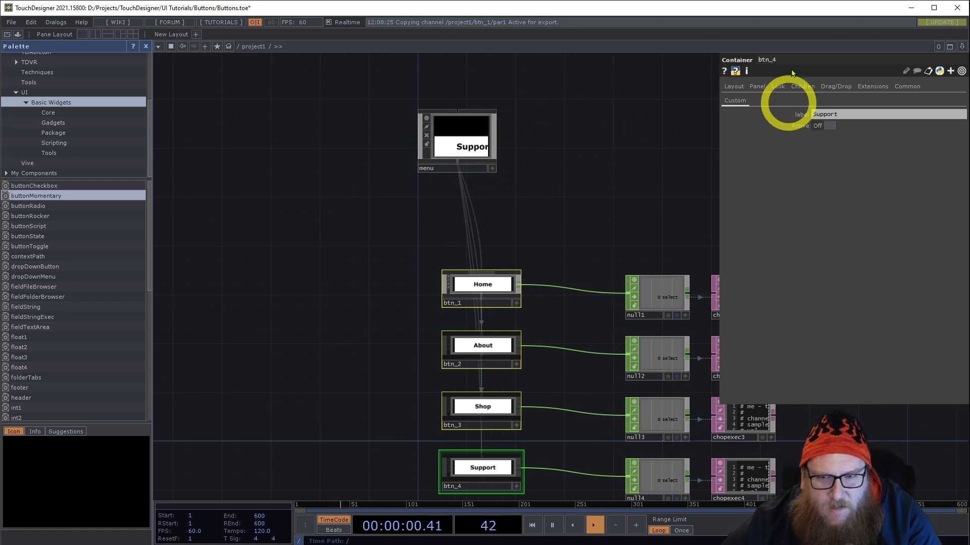
- Set the children Align of the four selected buttons to Top to Bottom and nudge the menu node toward their column
{"action": "left_click", "coordinate": [802, 87]}
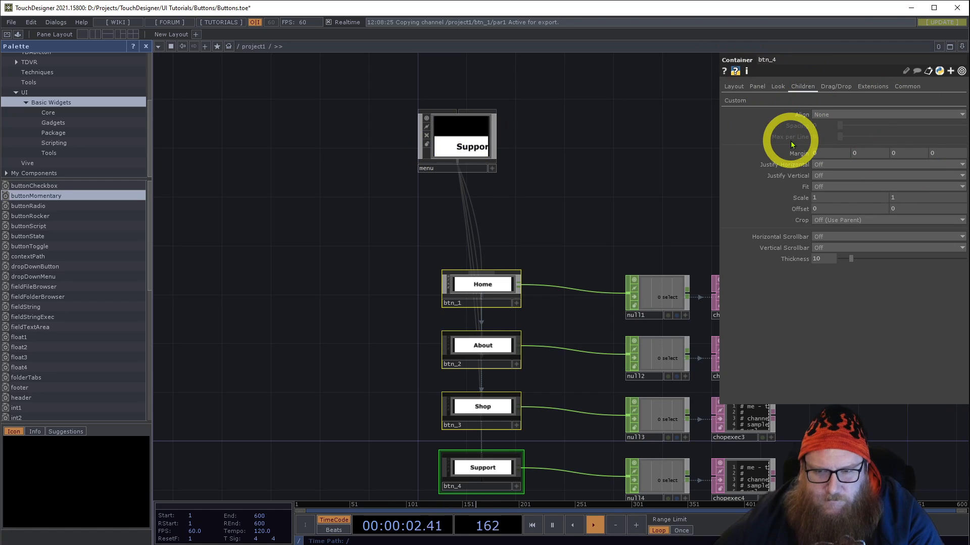
{"action": "left_click", "coordinate": [820, 115]}
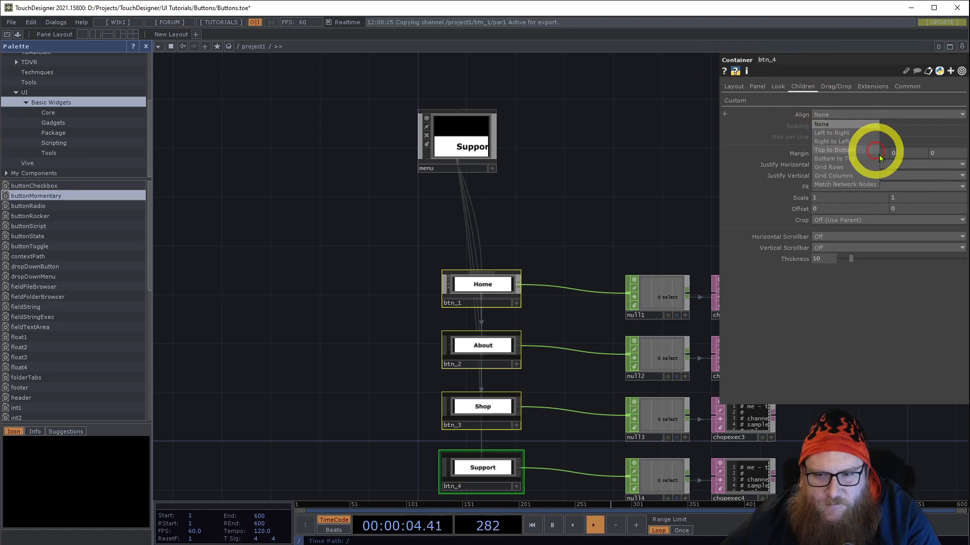
{"action": "left_click", "coordinate": [848, 150]}
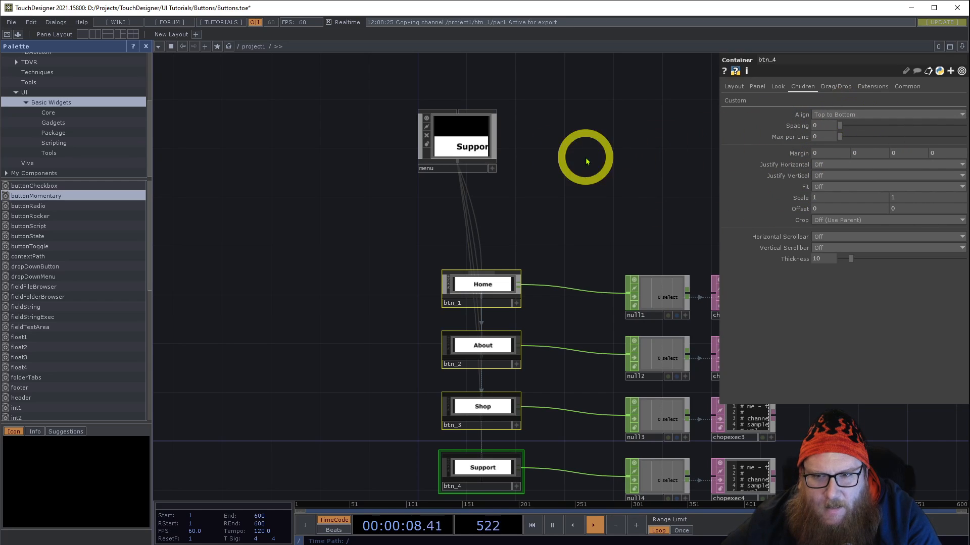
{"action": "left_click_drag", "start_coordinate": [461, 142], "coordinate": [472, 141]}
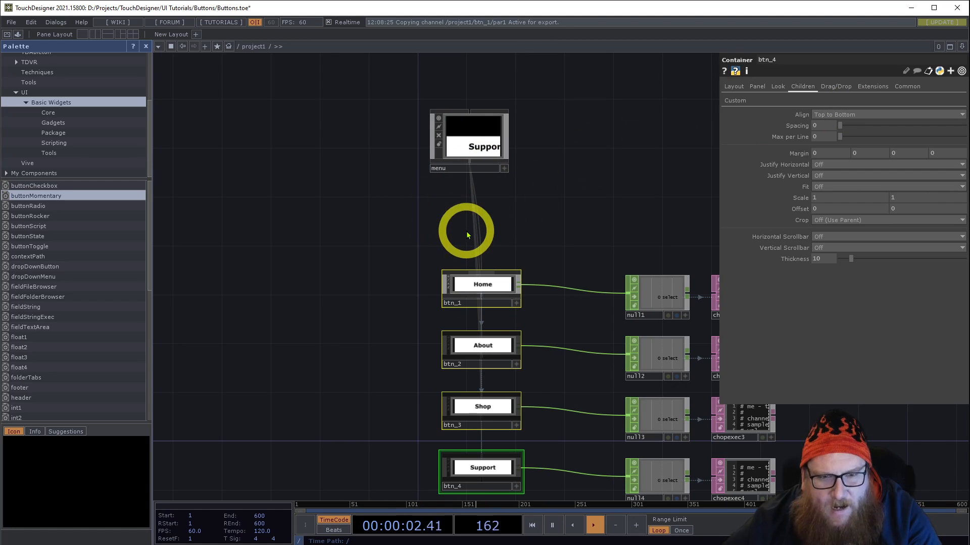
- Set the size of all four selected buttons to width 300 and height 75
{"action": "left_click_drag", "start_coordinate": [425, 258], "coordinate": [401, 187]}
{"action": "right_click_drag", "start_coordinate": [381, 177], "coordinate": [475, 453]}
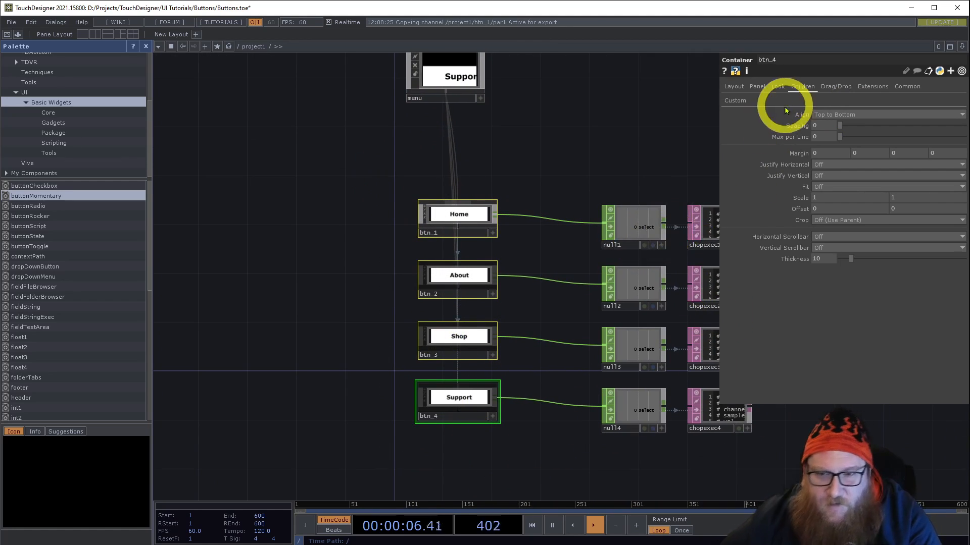
{"action": "left_click", "coordinate": [735, 88]}
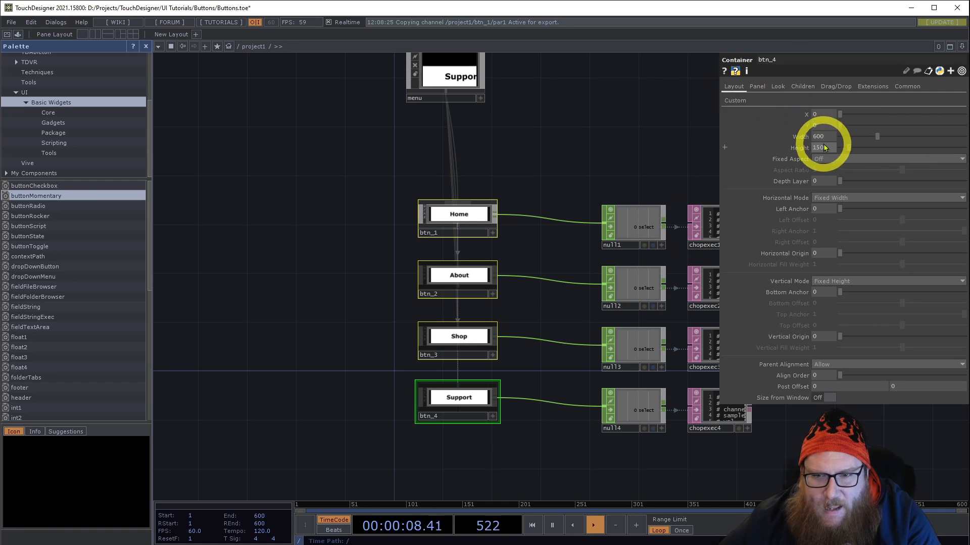
{"action": "left_click", "coordinate": [791, 161]}
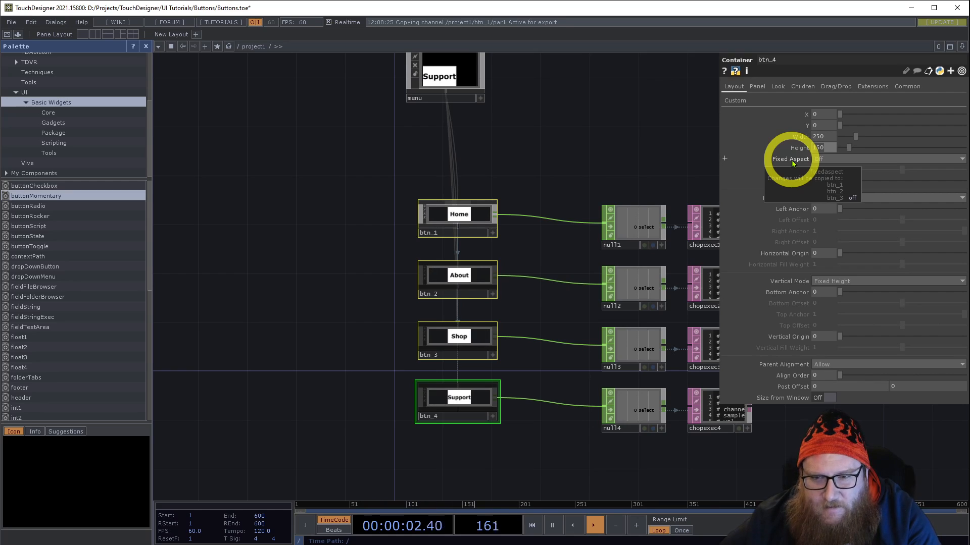
{"action": "type", "text": "75"}
{"action": "key", "text": "Return"}
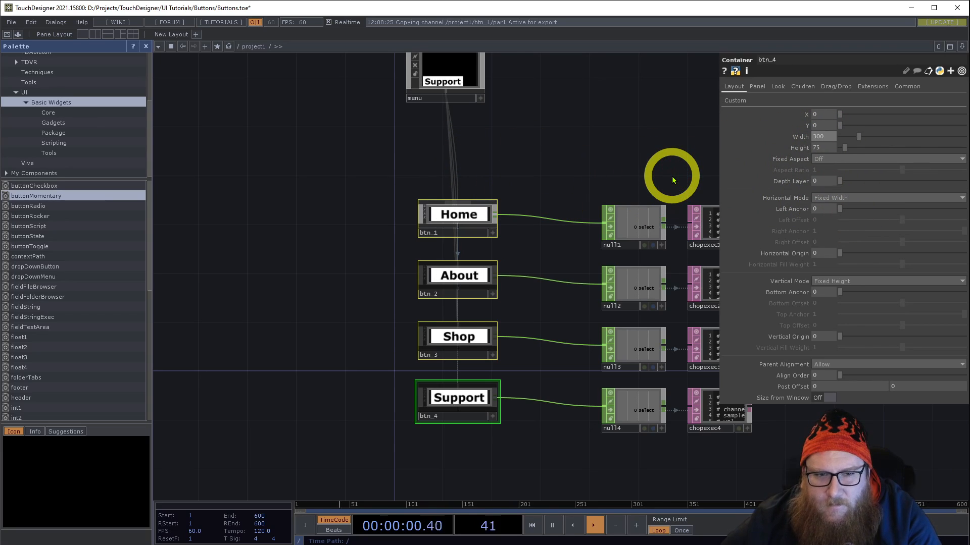
- Inside btn_1, set the text1 font size to 30
{"action": "left_click_drag", "start_coordinate": [548, 216], "coordinate": [544, 338]}
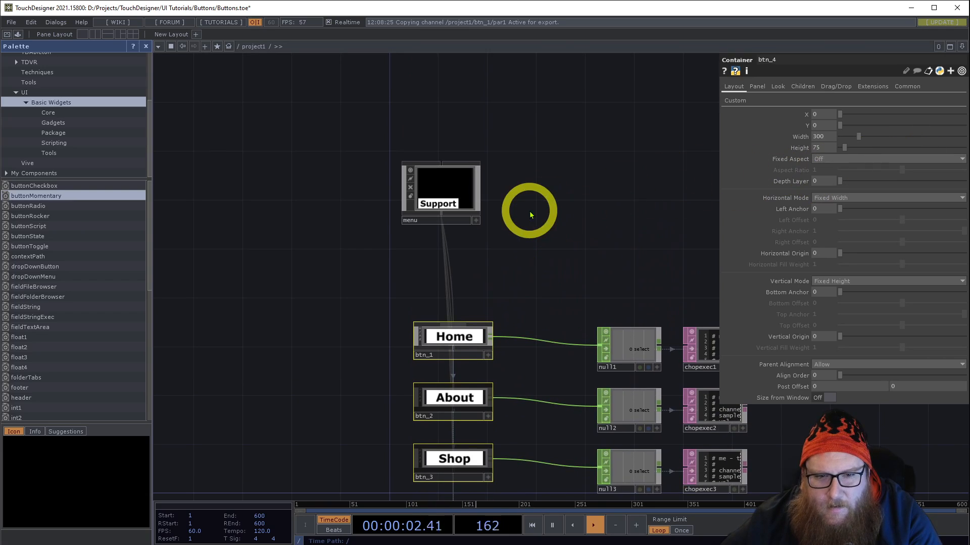
{"action": "left_click_drag", "start_coordinate": [521, 260], "coordinate": [493, 206]}
{"action": "left_click", "coordinate": [451, 289]}
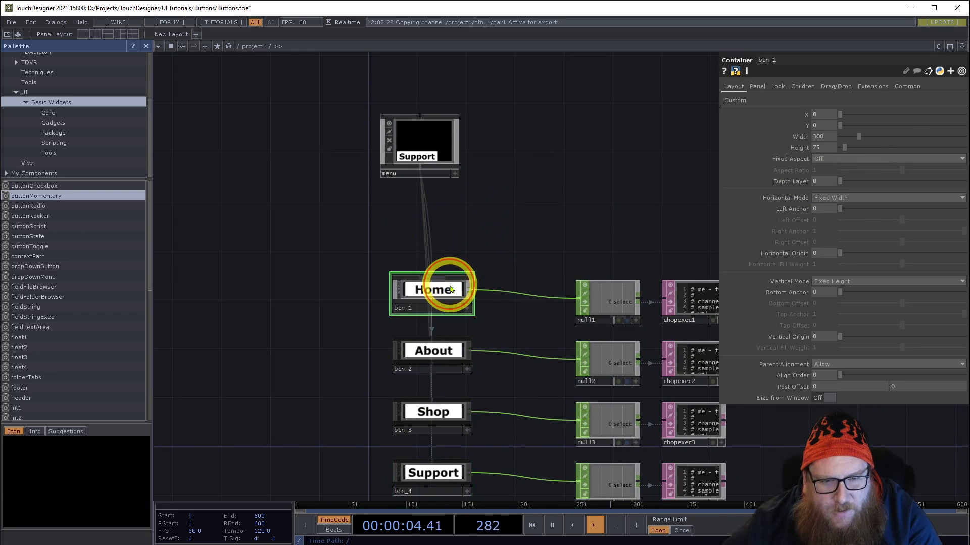
{"action": "key", "text": "i"}
{"action": "scroll", "coordinate": [404, 240], "scroll_direction": "up", "scroll_amount": 5}
{"action": "left_click_drag", "start_coordinate": [640, 304], "coordinate": [421, 298]}
{"action": "left_click", "coordinate": [603, 197]}
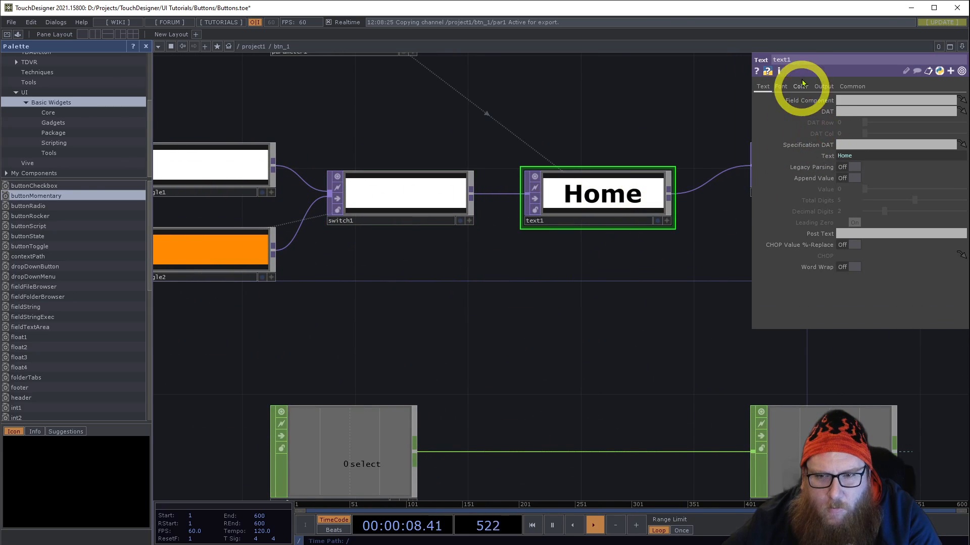
{"action": "left_click", "coordinate": [786, 87]}
{"action": "left_click", "coordinate": [845, 190]}
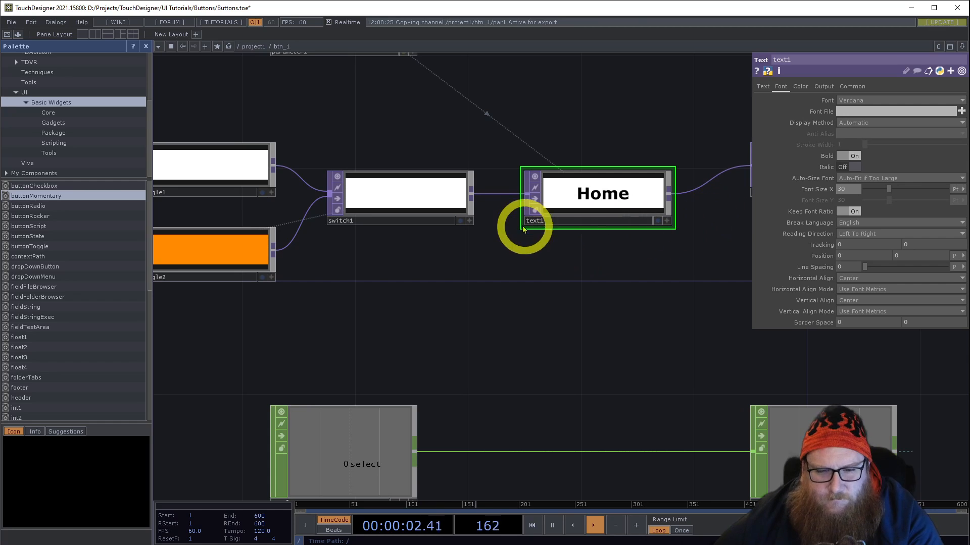
- Back in project1, set the menu container's Height to the expression me.parent().height
{"action": "scroll", "coordinate": [516, 222], "scroll_direction": "down", "scroll_amount": 10}
{"action": "left_click_drag", "start_coordinate": [509, 66], "coordinate": [483, 203]}
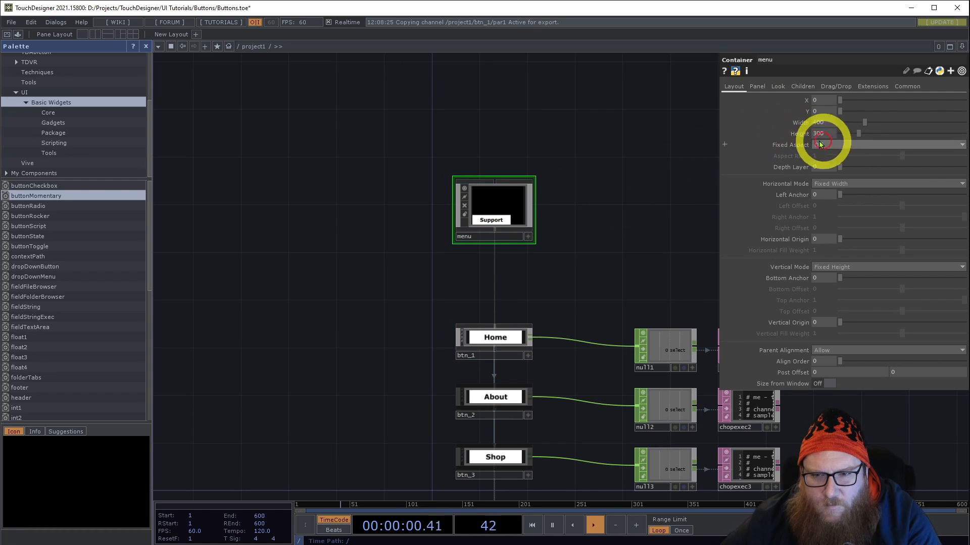
{"action": "left_click", "coordinate": [765, 138]}
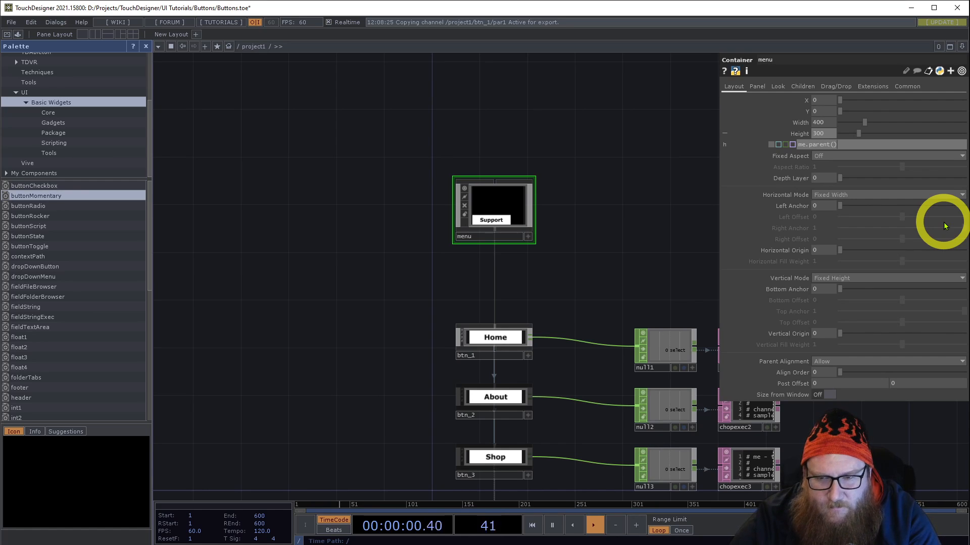
{"action": "key", "text": "Return"}
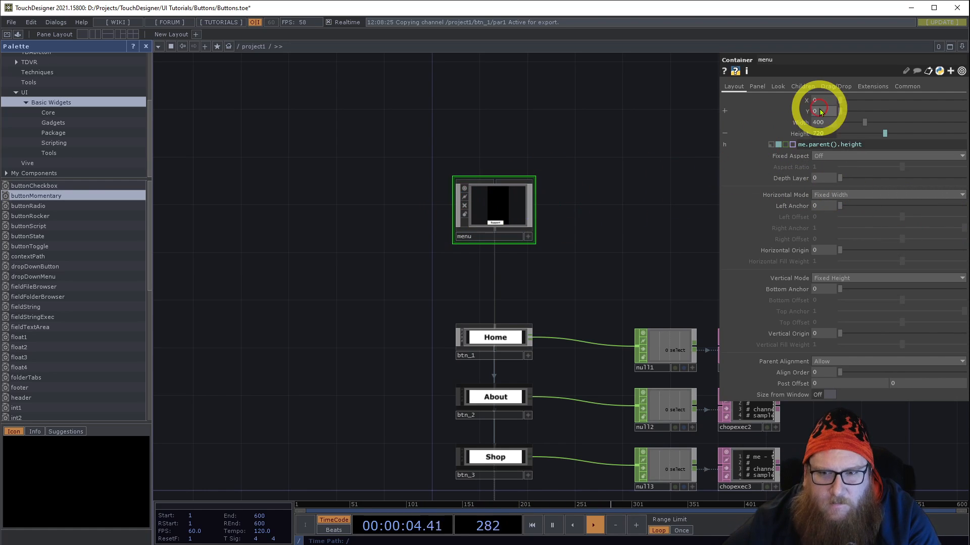
- Set the menu container's children Align to Top to Bottom
{"action": "left_click", "coordinate": [802, 87]}
{"action": "left_click", "coordinate": [838, 104]}
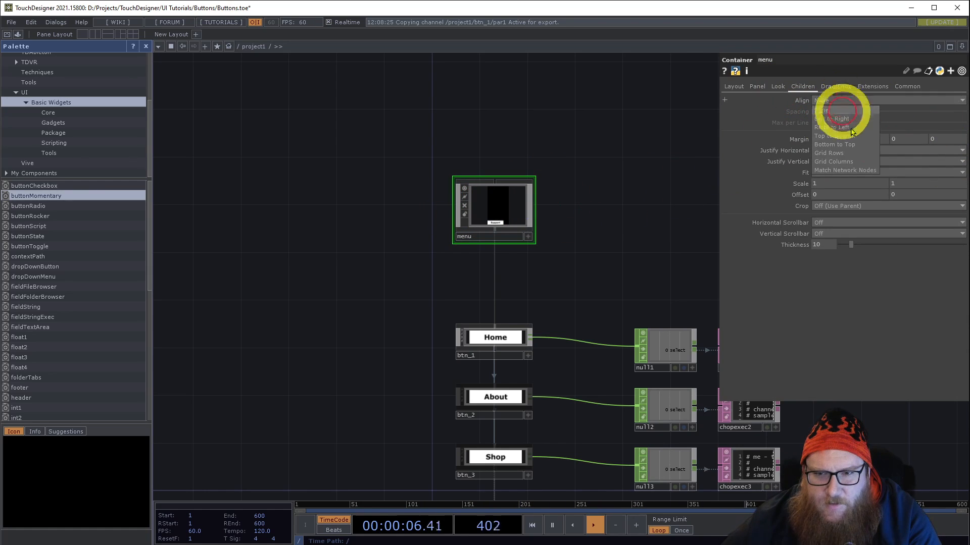
{"action": "left_click", "coordinate": [835, 140]}
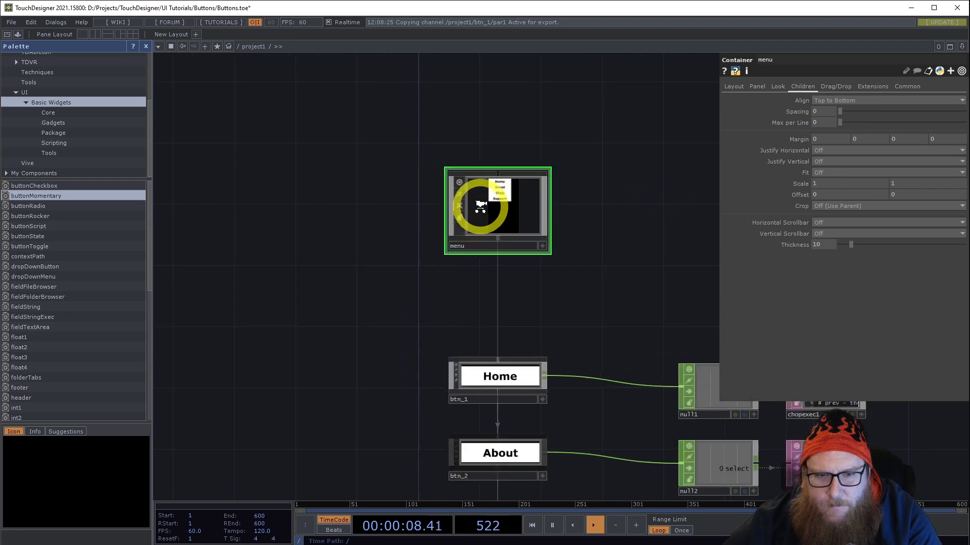
{"action": "scroll", "coordinate": [505, 202], "scroll_direction": "up", "scroll_amount": 5}
{"action": "left_click_drag", "start_coordinate": [308, 199], "coordinate": [278, 238]}
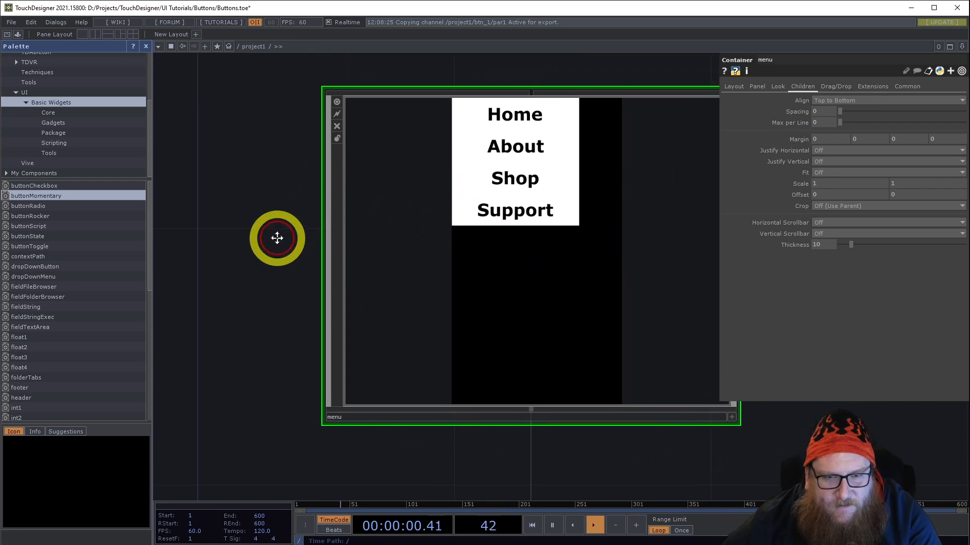
- Set the menu container's children Spacing to 13.8
{"action": "left_click_drag", "start_coordinate": [842, 114], "coordinate": [857, 112]}
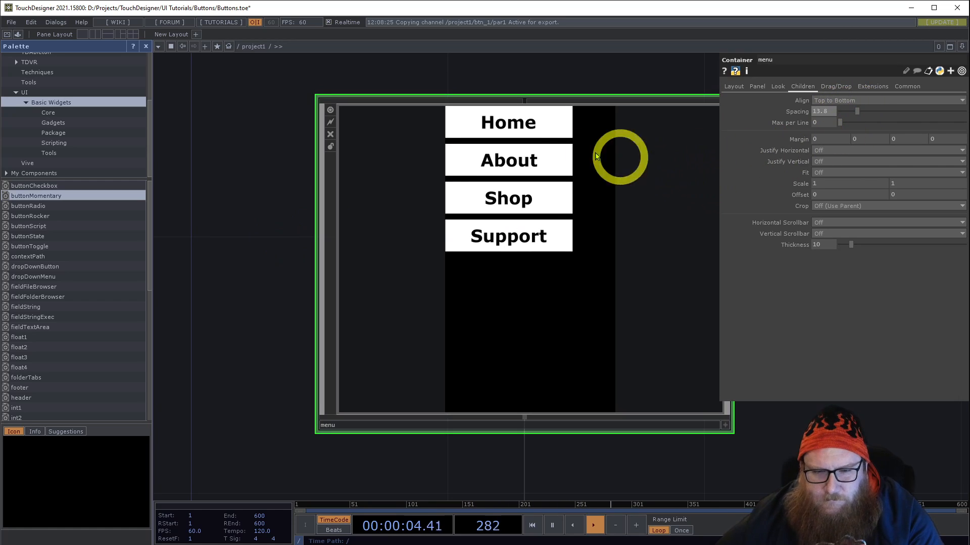
{"action": "scroll", "coordinate": [289, 164], "scroll_direction": "down", "scroll_amount": 4}
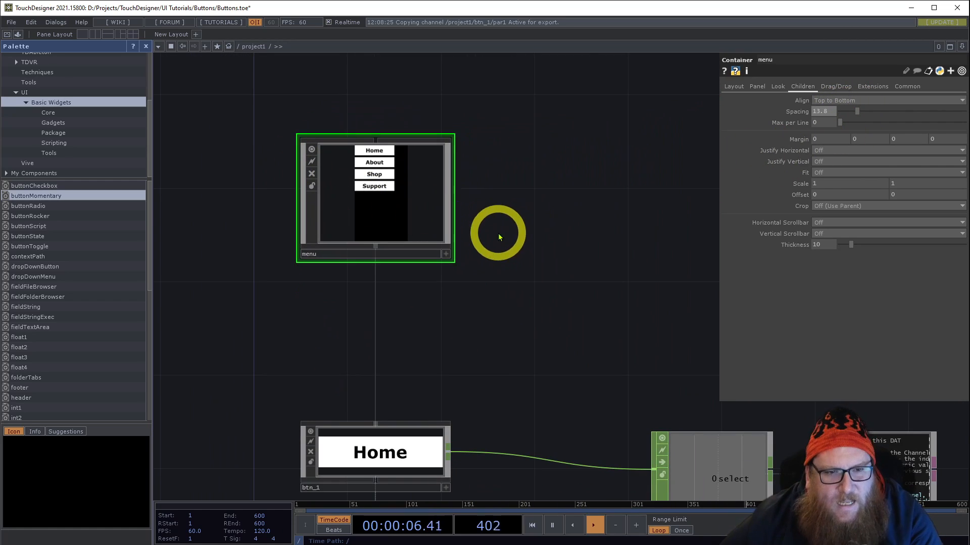
{"action": "left_click_drag", "start_coordinate": [497, 234], "coordinate": [500, 202]}
{"action": "scroll", "coordinate": [378, 132], "scroll_direction": "up", "scroll_amount": 2}
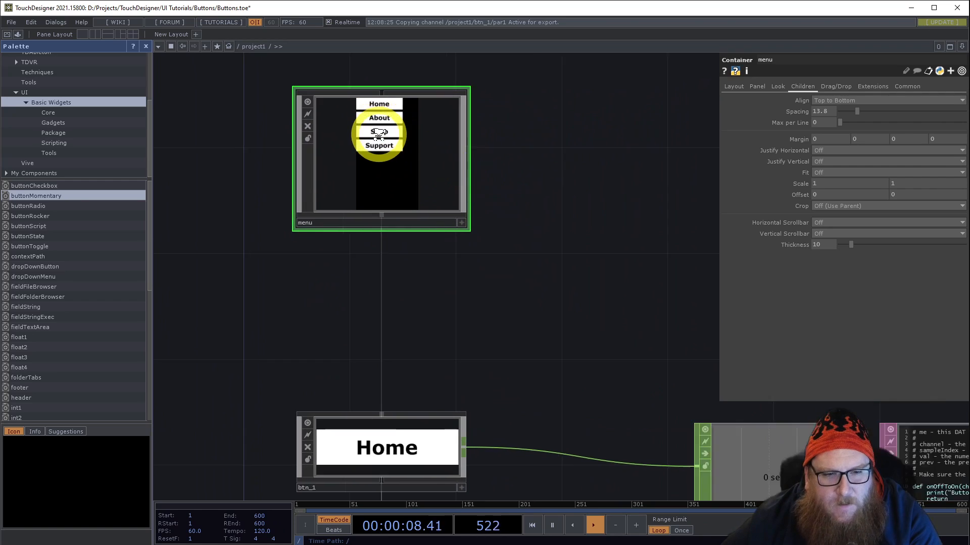
- Examine the menu container's stacked preview and the four button containers in the project1 network
{"action": "scroll", "coordinate": [379, 133], "scroll_direction": "up", "scroll_amount": 5}
{"action": "scroll", "coordinate": [379, 132], "scroll_direction": "down", "scroll_amount": 6}
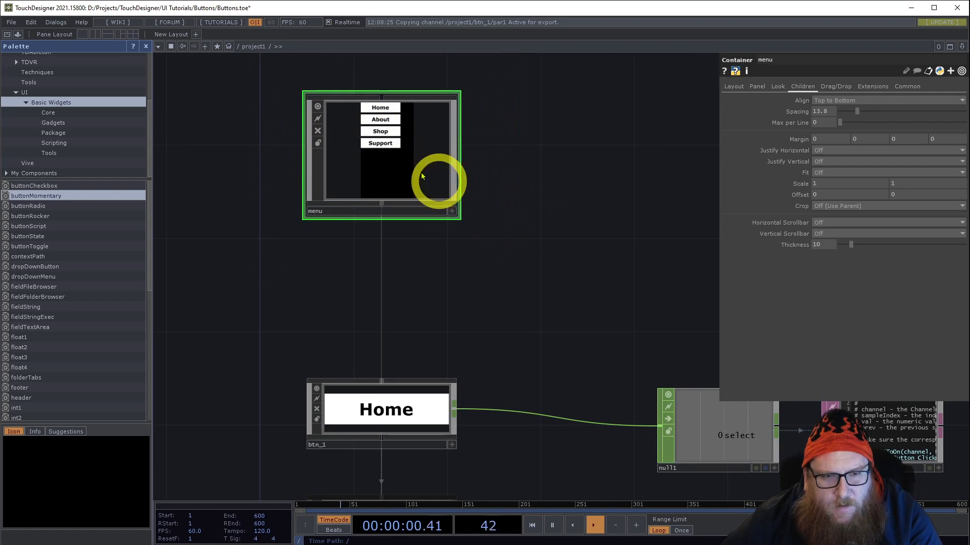
{"action": "scroll", "coordinate": [525, 219], "scroll_direction": "down", "scroll_amount": 5}
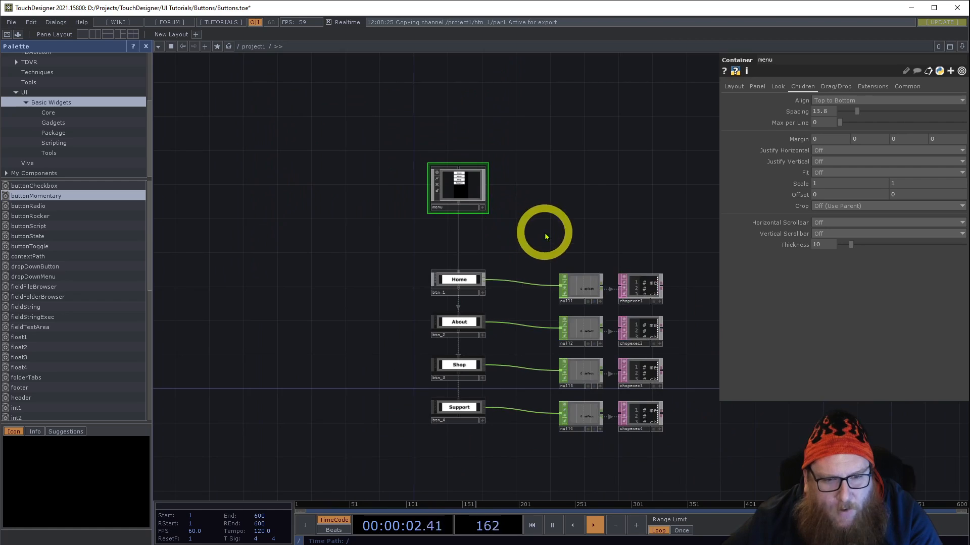
{"action": "scroll", "coordinate": [470, 263], "scroll_direction": "up", "scroll_amount": 8}
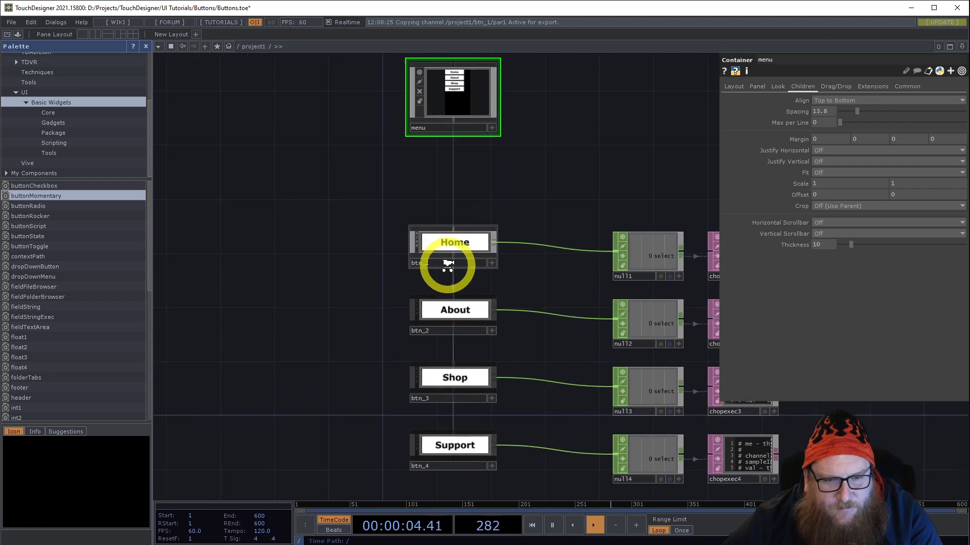
{"action": "scroll", "coordinate": [313, 217], "scroll_direction": "down", "scroll_amount": 2}
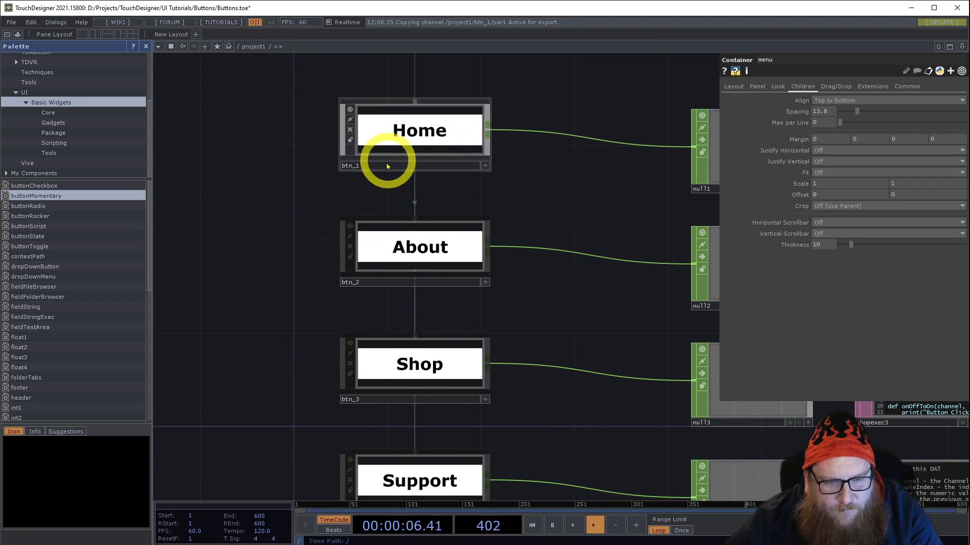
{"action": "left_click_drag", "start_coordinate": [268, 361], "coordinate": [271, 217]}
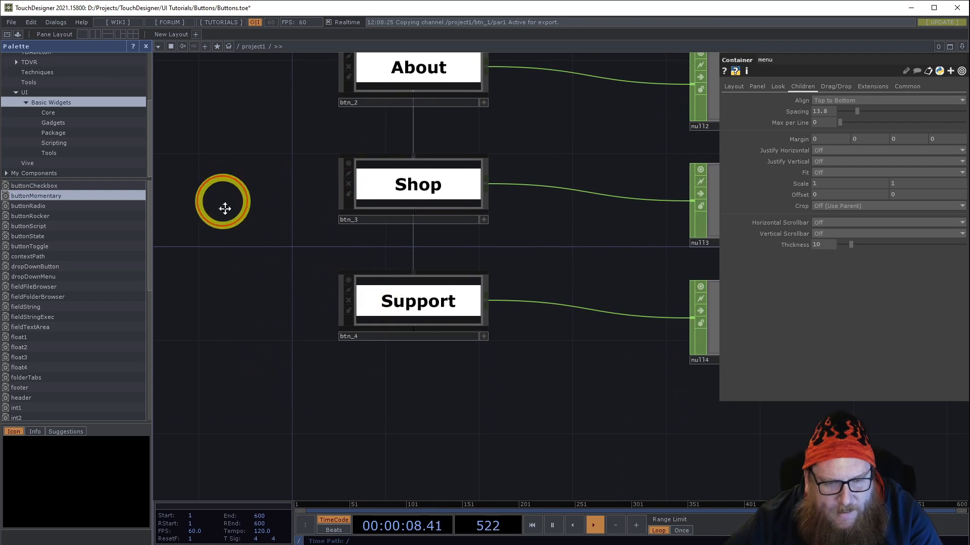
{"action": "scroll", "coordinate": [251, 225], "scroll_direction": "down", "scroll_amount": 3}
- Set the Align Order of btn_2 (About) to 1
{"action": "left_click_drag", "start_coordinate": [303, 103], "coordinate": [413, 404]}
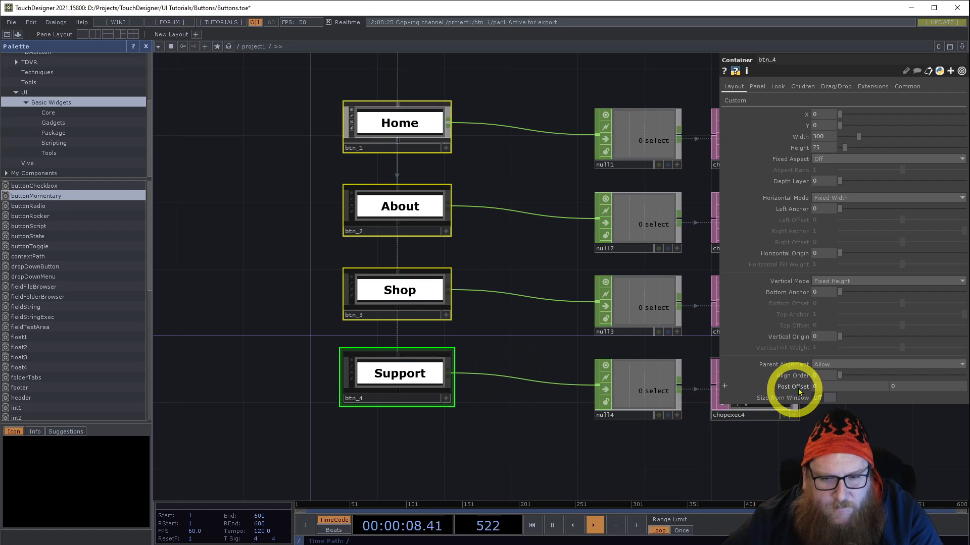
{"action": "left_click", "coordinate": [510, 348]}
{"action": "left_click", "coordinate": [408, 298]}
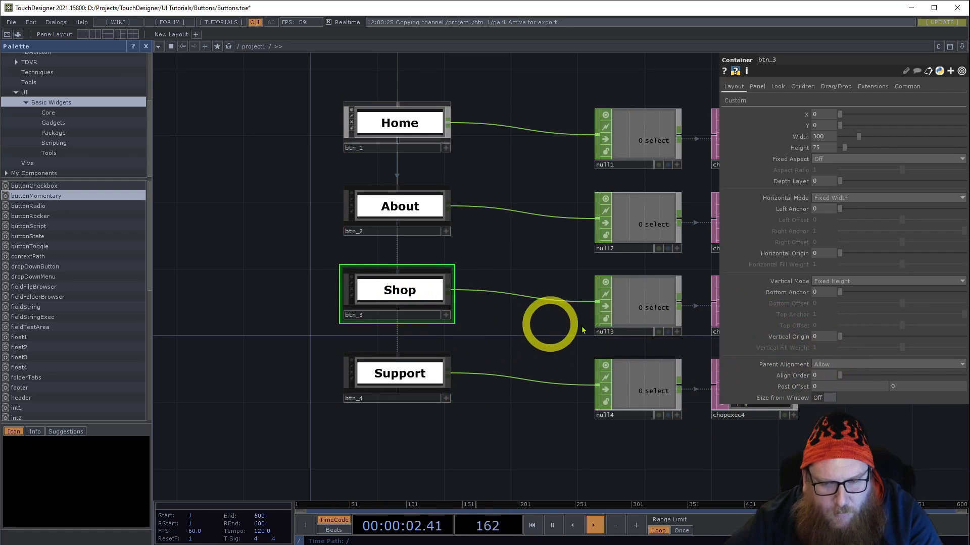
{"action": "left_click", "coordinate": [411, 383]}
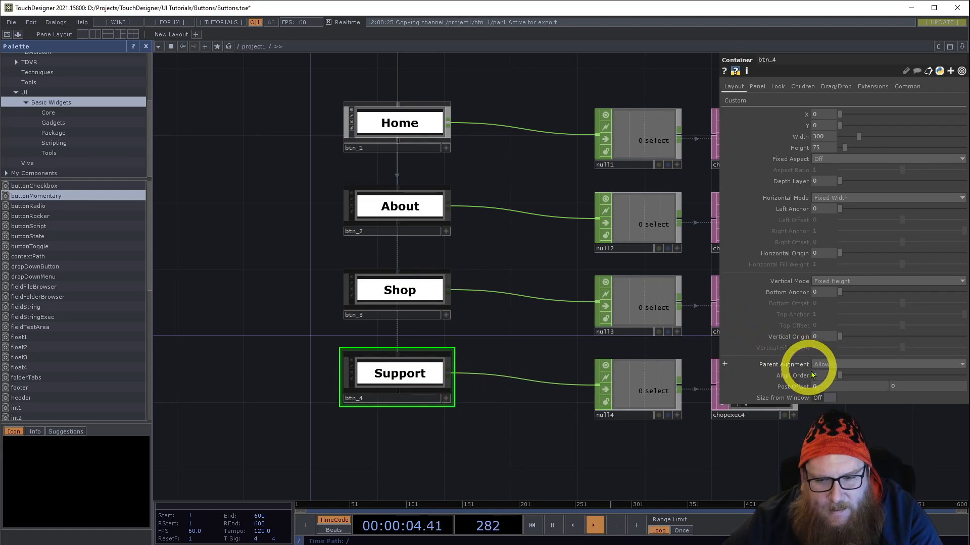
{"action": "left_click", "coordinate": [395, 208]}
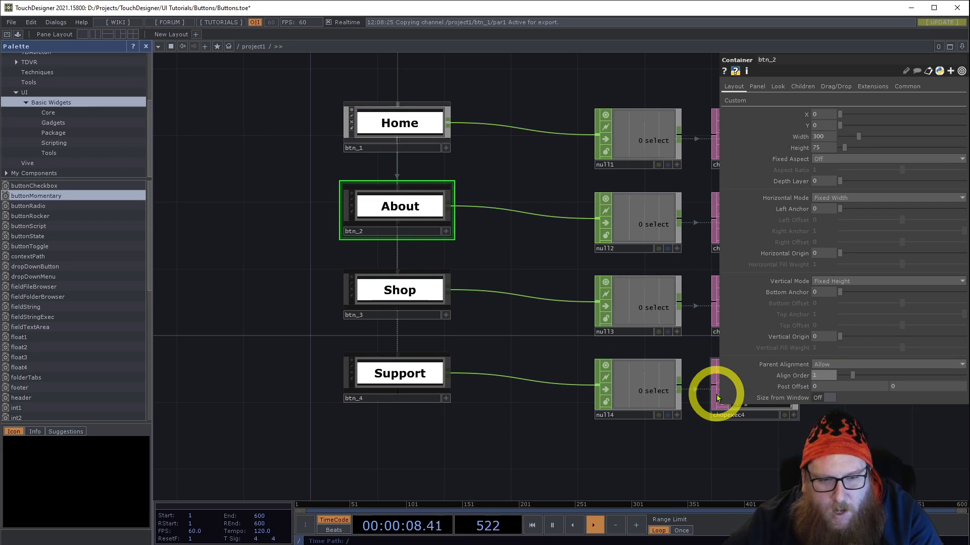
- Try an Align Order of 3 on btn_4 (Support)
{"action": "left_click", "coordinate": [385, 395]}
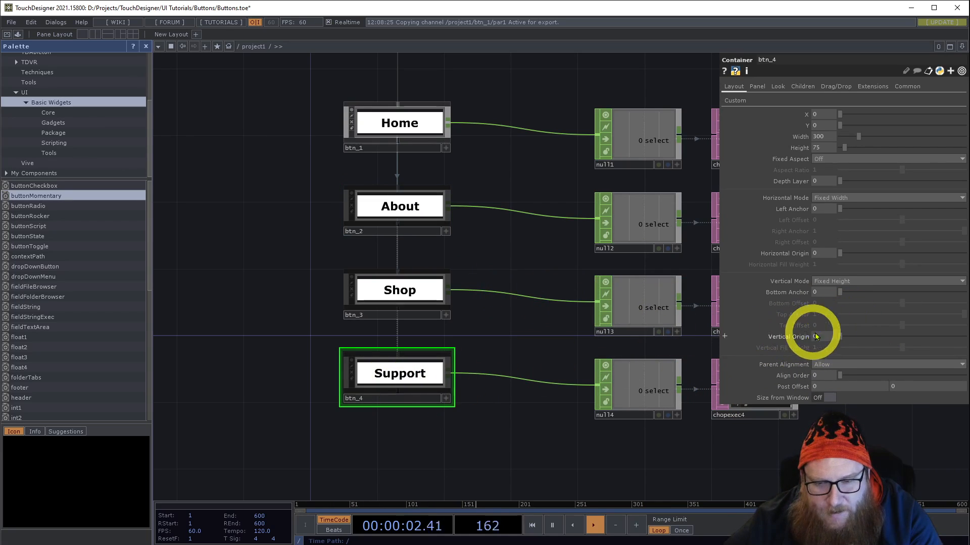
{"action": "left_click_drag", "start_coordinate": [825, 377], "coordinate": [769, 381]}
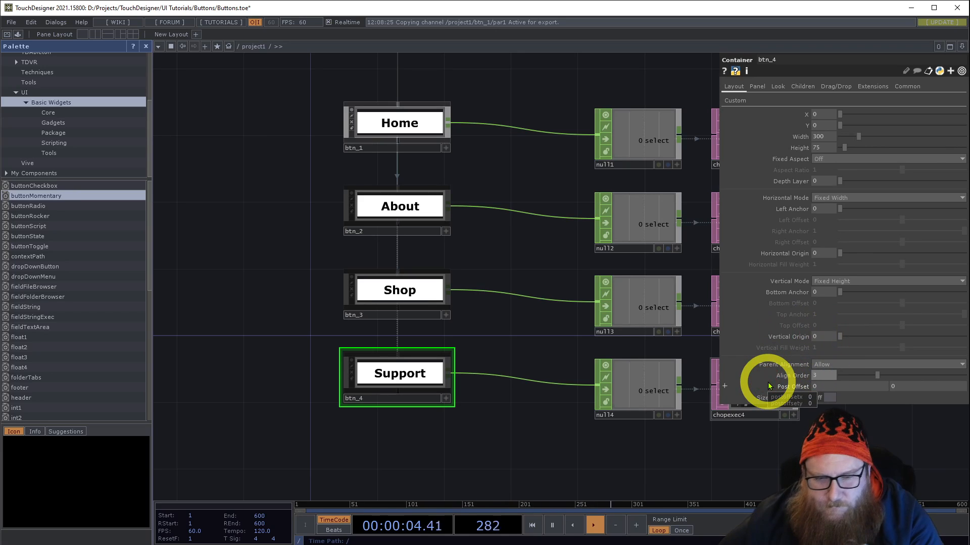
{"action": "left_click_drag", "start_coordinate": [238, 176], "coordinate": [330, 372]}
{"action": "left_click_drag", "start_coordinate": [347, 253], "coordinate": [327, 361]}
{"action": "middle_click_drag", "start_coordinate": [435, 230], "coordinate": [508, 311]}
{"action": "middle_click_drag", "start_coordinate": [258, 257], "coordinate": [255, 310]}
{"action": "left_click_drag", "start_coordinate": [256, 311], "coordinate": [262, 115]}
{"action": "scroll", "coordinate": [238, 243], "scroll_direction": "down", "scroll_amount": 3}
{"action": "left_click_drag", "start_coordinate": [243, 188], "coordinate": [269, 53]}
{"action": "right_click_drag", "start_coordinate": [318, 302], "coordinate": [454, 464]}
{"action": "left_click_drag", "start_coordinate": [823, 377], "coordinate": [715, 408]}
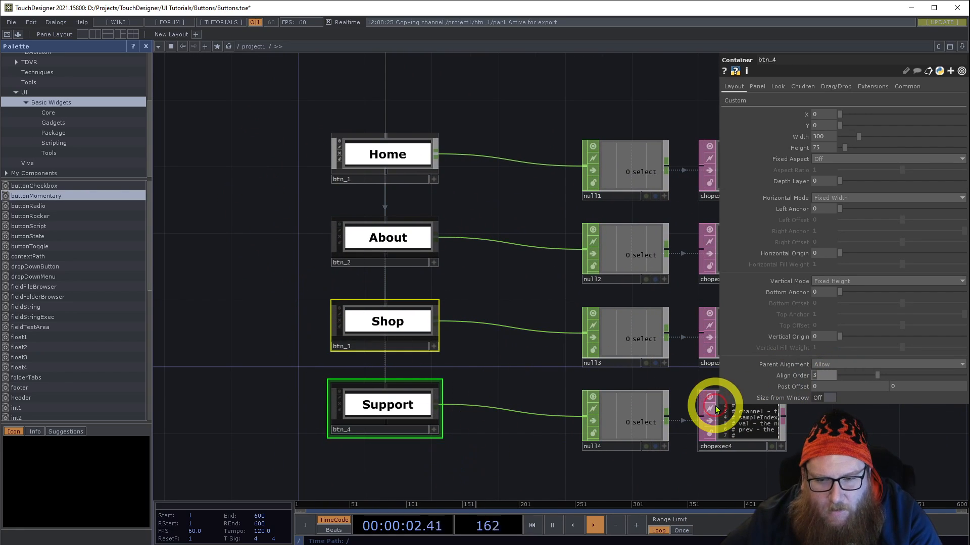
{"action": "left_click", "coordinate": [238, 277]}
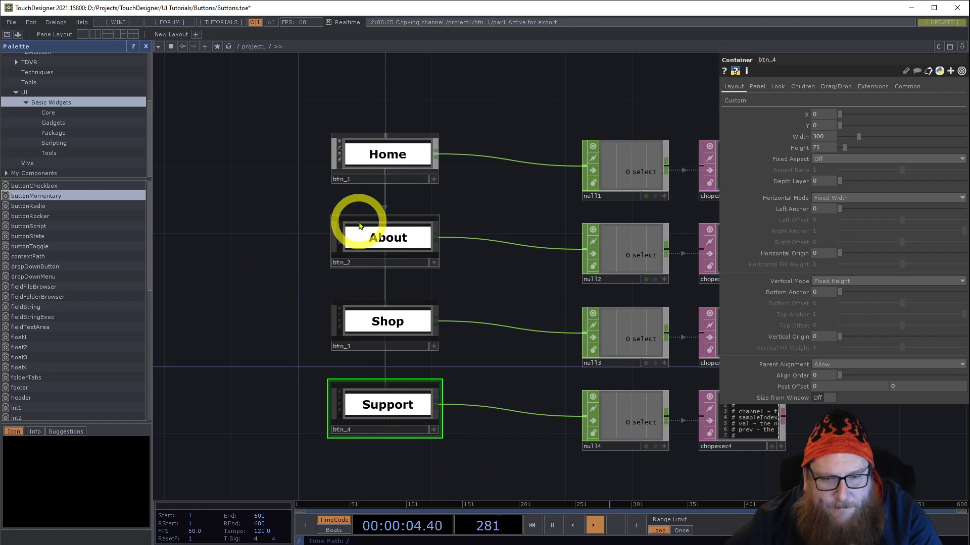
- Go up to the root level and check the order of the menu buttons in project1's viewer
{"action": "scroll", "coordinate": [353, 219], "scroll_direction": "down", "scroll_amount": 5}
{"action": "scroll", "coordinate": [482, 167], "scroll_direction": "down", "scroll_amount": 6}
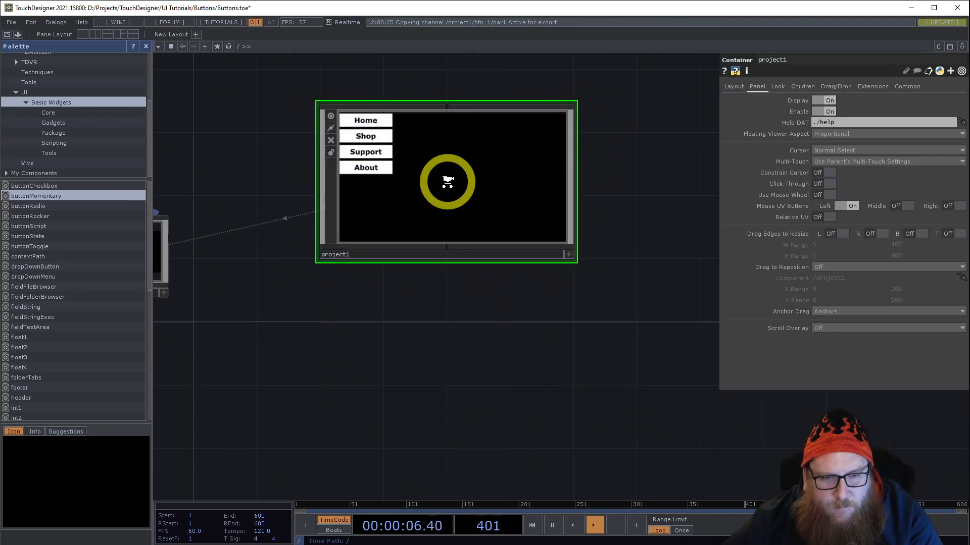
{"action": "scroll", "coordinate": [409, 167], "scroll_direction": "up", "scroll_amount": 5}
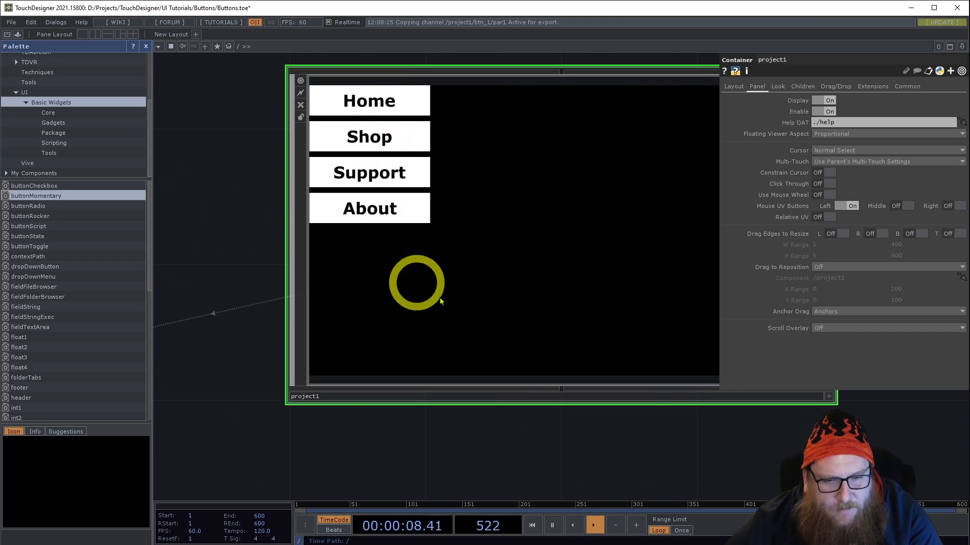
{"action": "left_click_drag", "start_coordinate": [645, 411], "coordinate": [615, 456]}
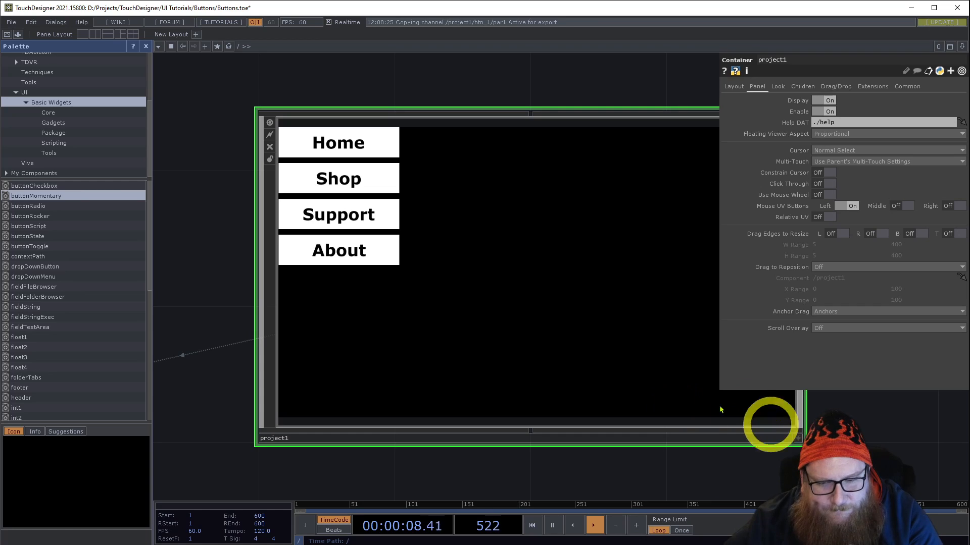
- Inside btn_1, import the Green_Btn and Grey_Btn images from the Assets folder as Movie File In operators
{"action": "key", "text": "i"}
{"action": "left_click_drag", "start_coordinate": [415, 197], "coordinate": [452, 155]}
{"action": "scroll", "coordinate": [293, 191], "scroll_direction": "up", "scroll_amount": 5}
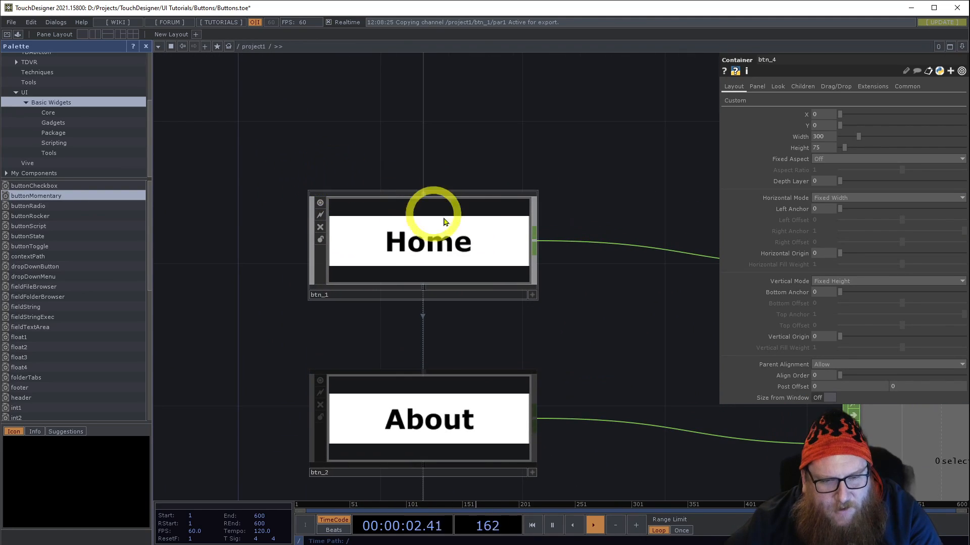
{"action": "scroll", "coordinate": [425, 247], "scroll_direction": "up", "scroll_amount": 5}
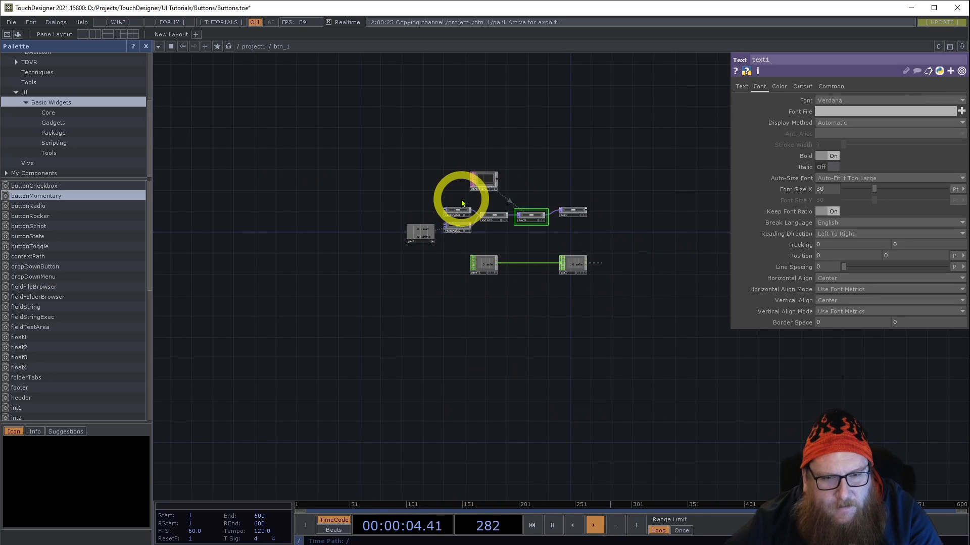
{"action": "scroll", "coordinate": [461, 199], "scroll_direction": "up", "scroll_amount": 5}
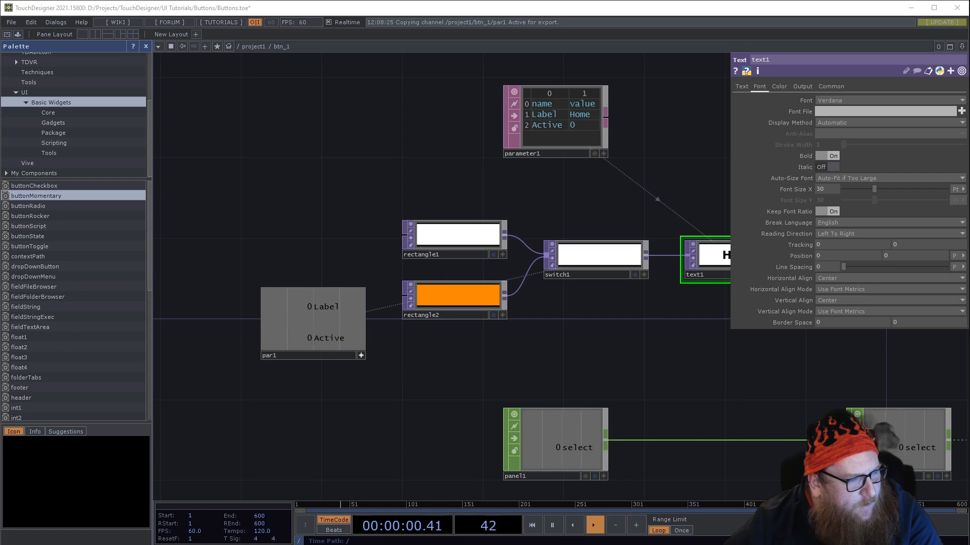
{"action": "left_click_drag", "start_coordinate": [170, 293], "coordinate": [347, 217]}
{"action": "left_click_drag", "start_coordinate": [463, 140], "coordinate": [475, 69]}
{"action": "left_click_drag", "start_coordinate": [442, 303], "coordinate": [405, 374]}
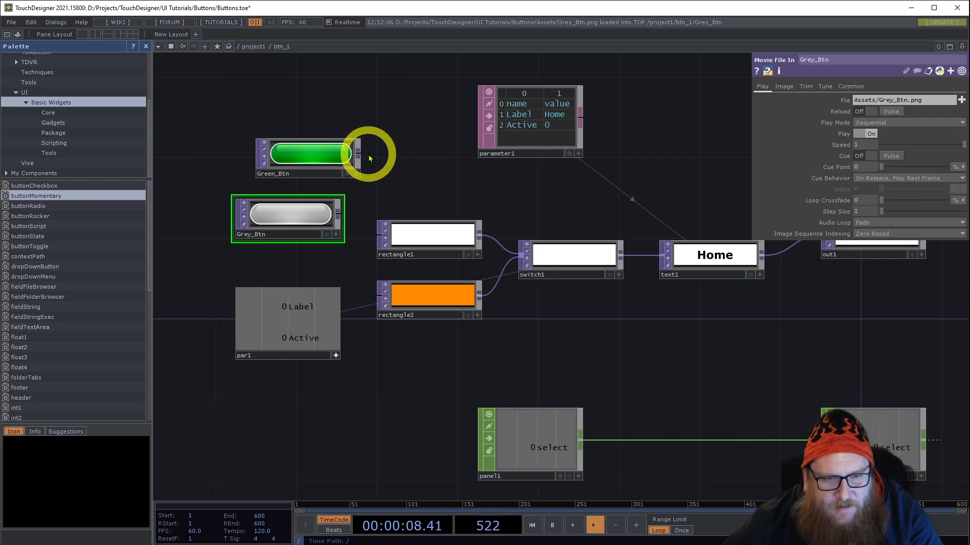
- Move Grey_Btn above rectangle1, and delete rectangle1 and rectangle2
{"action": "left_click_drag", "start_coordinate": [297, 208], "coordinate": [443, 181]}
{"action": "left_click", "coordinate": [448, 234]}
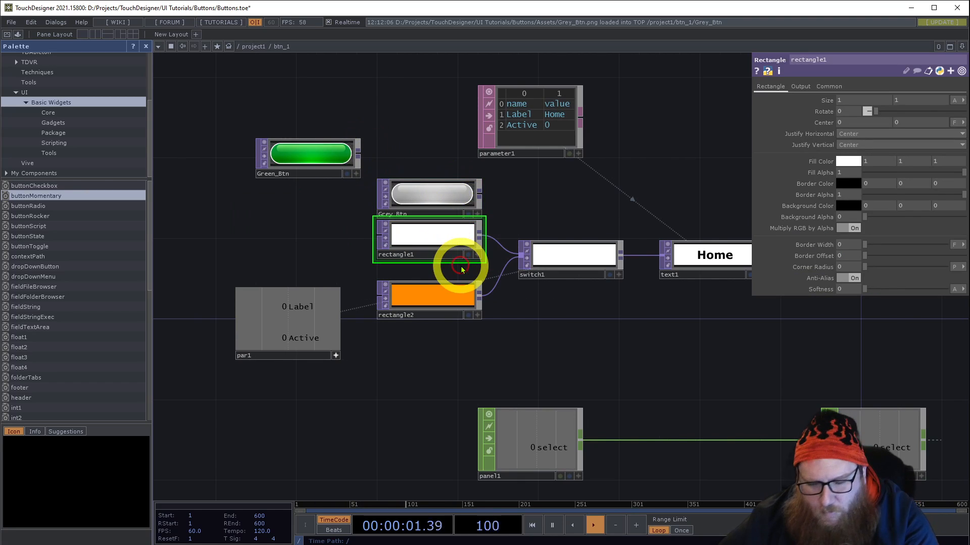
{"action": "key", "text": "Delete"}
{"action": "left_click", "coordinate": [451, 303]}
{"action": "key", "text": "Delete"}
- Connect Grey_Btn as the first input and Green_Btn as the second input of switch1, and line both up in front of it
{"action": "left_click_drag", "start_coordinate": [481, 198], "coordinate": [522, 255]}
{"action": "left_click_drag", "start_coordinate": [305, 152], "coordinate": [444, 287]}
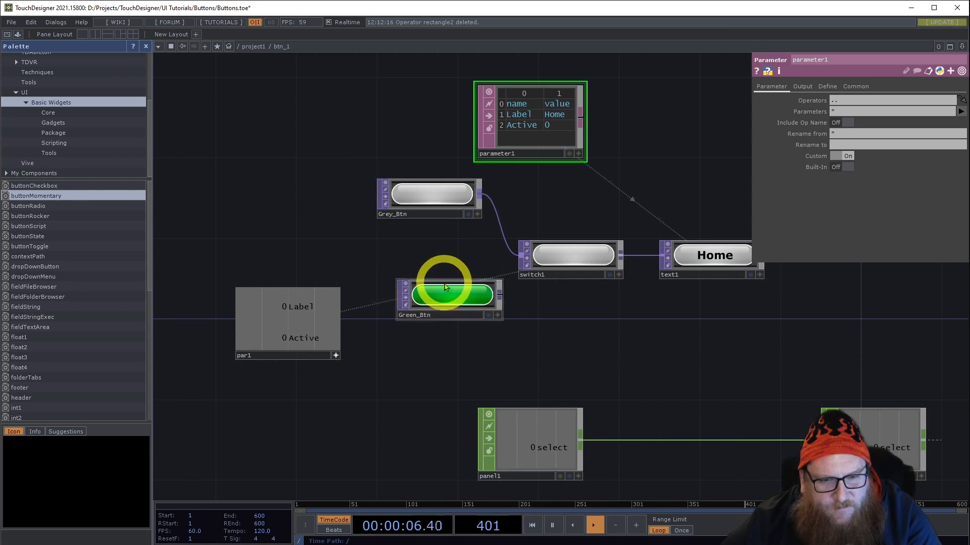
{"action": "left_click_drag", "start_coordinate": [500, 297], "coordinate": [433, 295]}
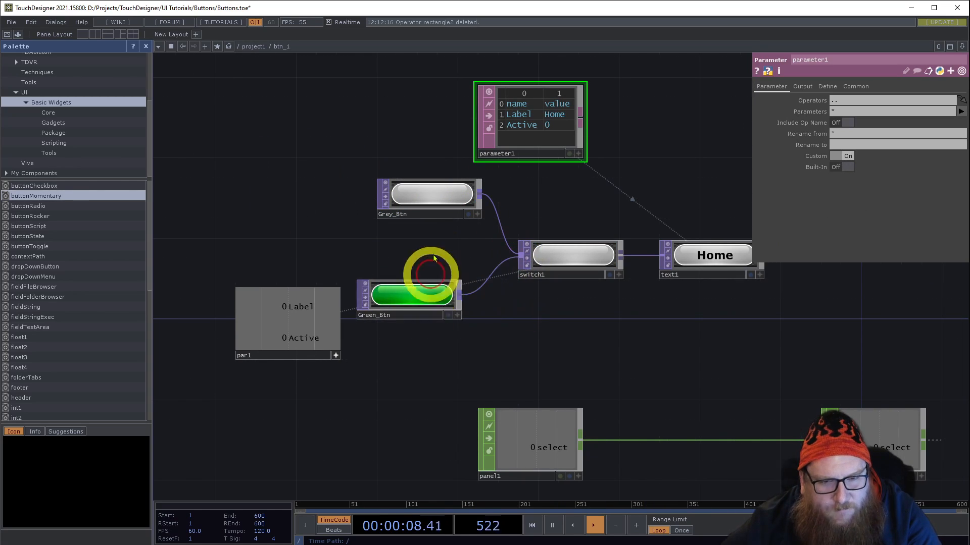
{"action": "left_click_drag", "start_coordinate": [441, 193], "coordinate": [420, 233]}
- Back in project1, test btn_1's grey and green images by switching its Active parameter on and off several times, ending with it off
{"action": "scroll", "coordinate": [476, 329], "scroll_direction": "down", "scroll_amount": 10}
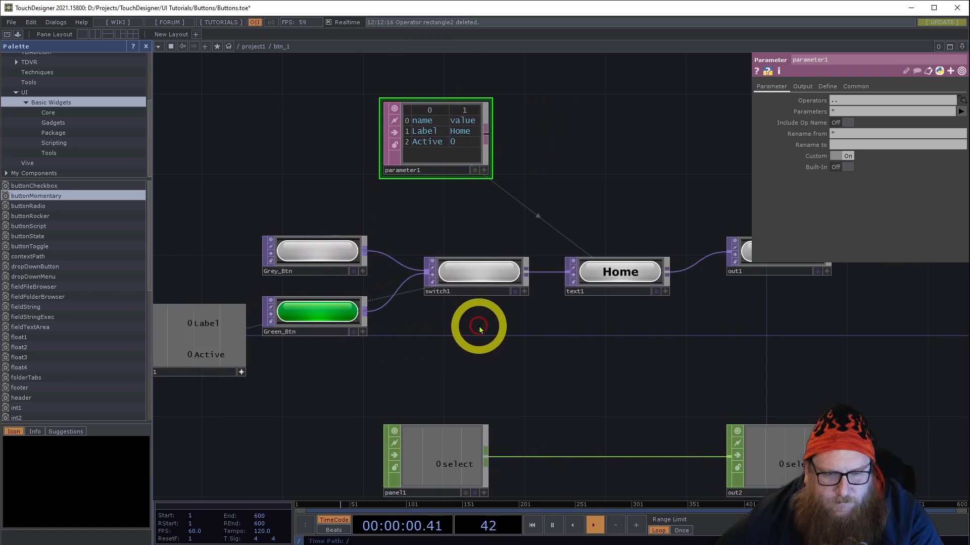
{"action": "scroll", "coordinate": [433, 213], "scroll_direction": "down", "scroll_amount": 3}
{"action": "left_click_drag", "start_coordinate": [627, 206], "coordinate": [518, 145]}
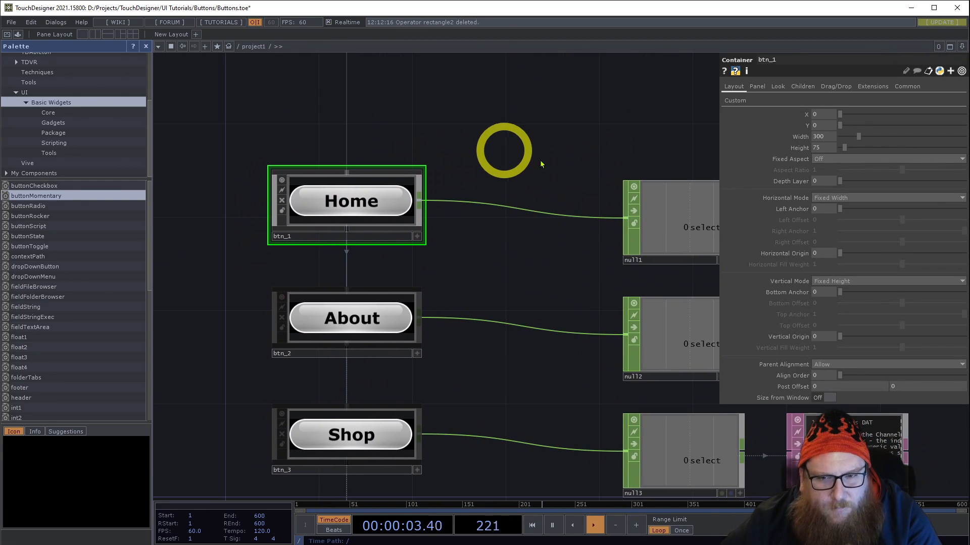
{"action": "left_click", "coordinate": [735, 100]}
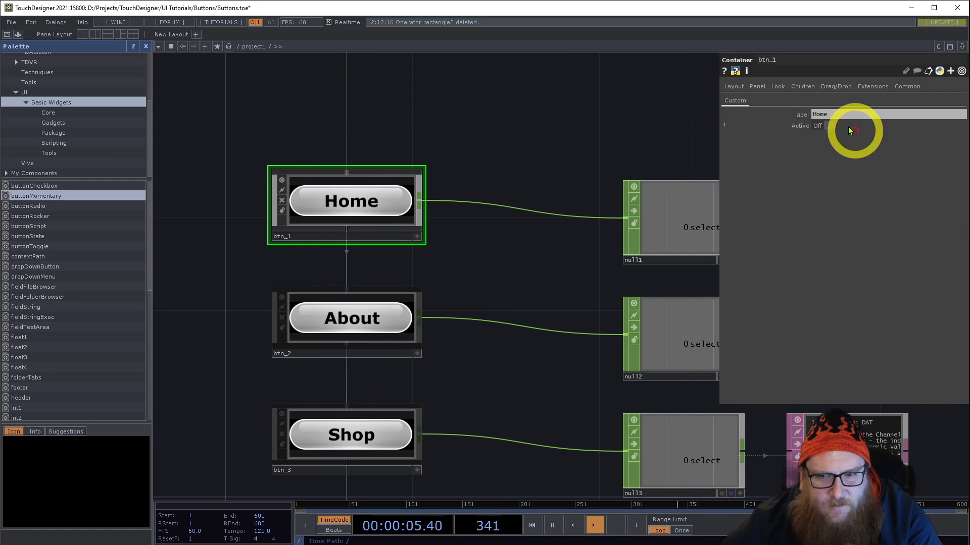
{"action": "left_click", "coordinate": [822, 127]}
{"action": "left_click", "coordinate": [821, 126]}
{"action": "left_click", "coordinate": [821, 127]}
{"action": "left_click", "coordinate": [821, 127]}
{"action": "left_click", "coordinate": [822, 126]}
{"action": "left_click", "coordinate": [821, 126]}
{"action": "left_click", "coordinate": [821, 126]}
{"action": "left_click", "coordinate": [822, 127]}
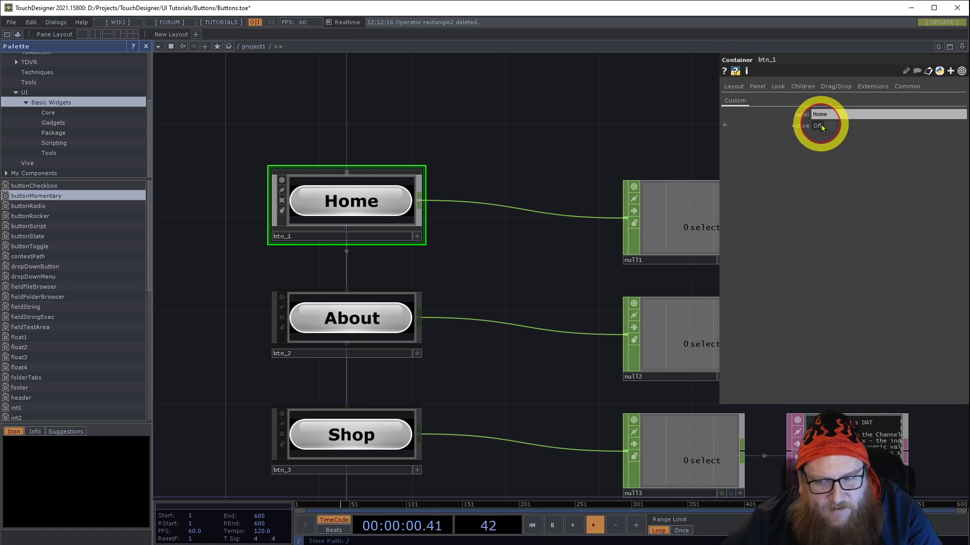
{"action": "left_click", "coordinate": [821, 126]}
{"action": "left_click", "coordinate": [821, 126]}
{"action": "left_click", "coordinate": [821, 126]}
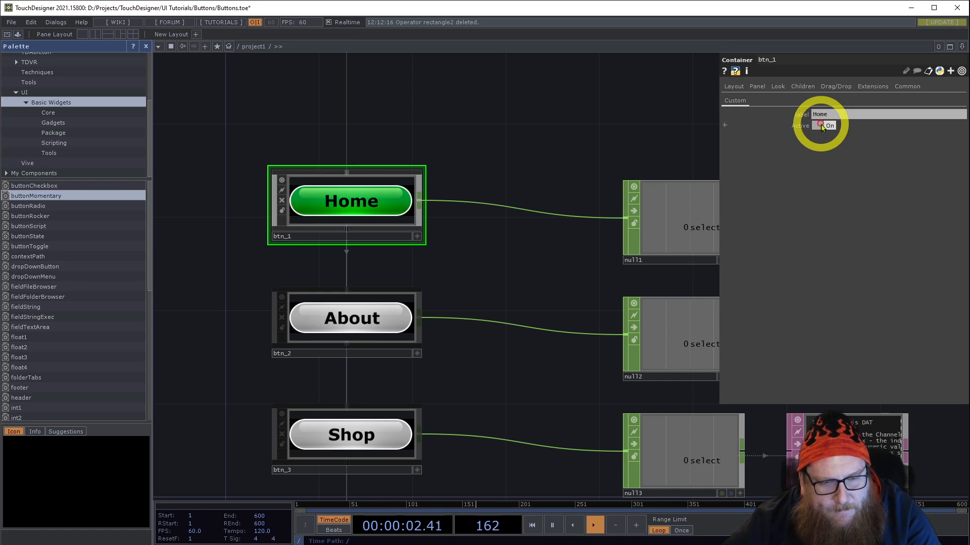
{"action": "left_click", "coordinate": [821, 126]}
- Select btn_1 through btn_4 together and move them closer to their null operators
{"action": "scroll", "coordinate": [508, 113], "scroll_direction": "down", "scroll_amount": 2}
{"action": "left_click_drag", "start_coordinate": [513, 123], "coordinate": [463, 145]}
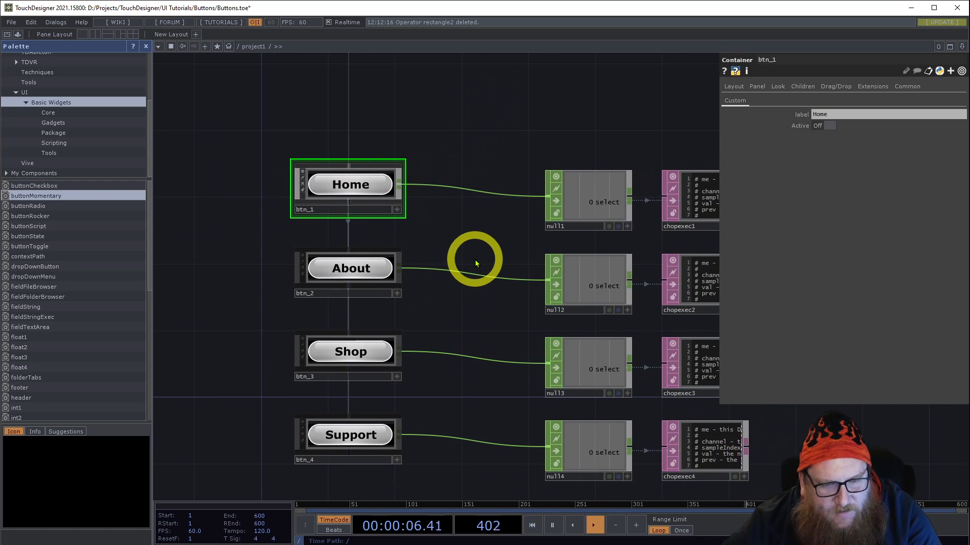
{"action": "left_click_drag", "start_coordinate": [504, 237], "coordinate": [461, 232]}
{"action": "right_click_drag", "start_coordinate": [245, 125], "coordinate": [359, 487]}
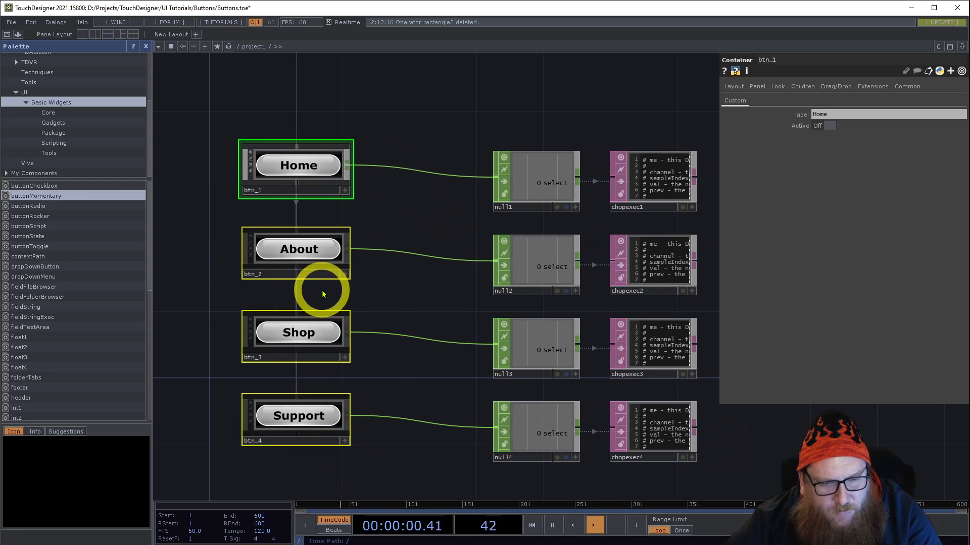
{"action": "left_click_drag", "start_coordinate": [317, 249], "coordinate": [400, 265]}
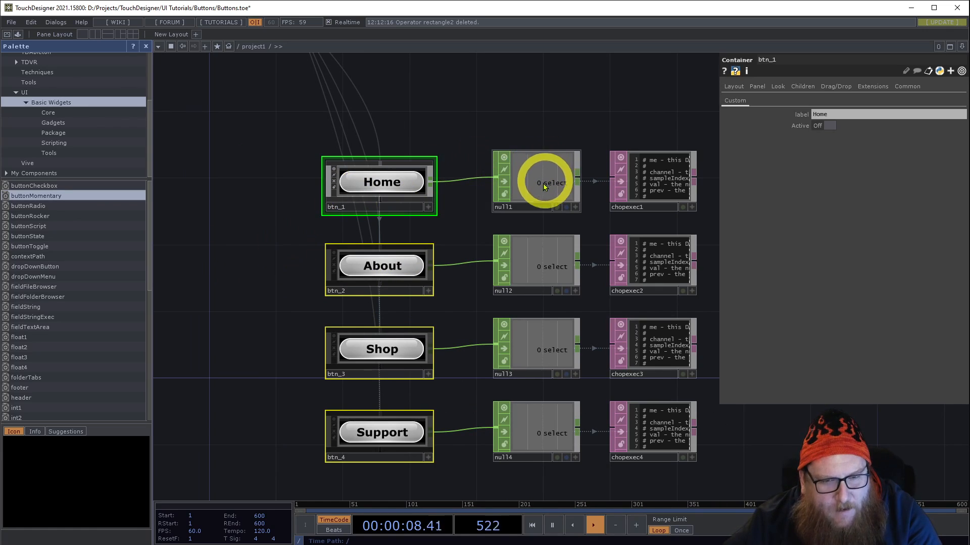
- Review the network inside btn_1 and, back in project1, place the menu container directly above the button column
{"action": "double_click", "coordinate": [402, 181]}
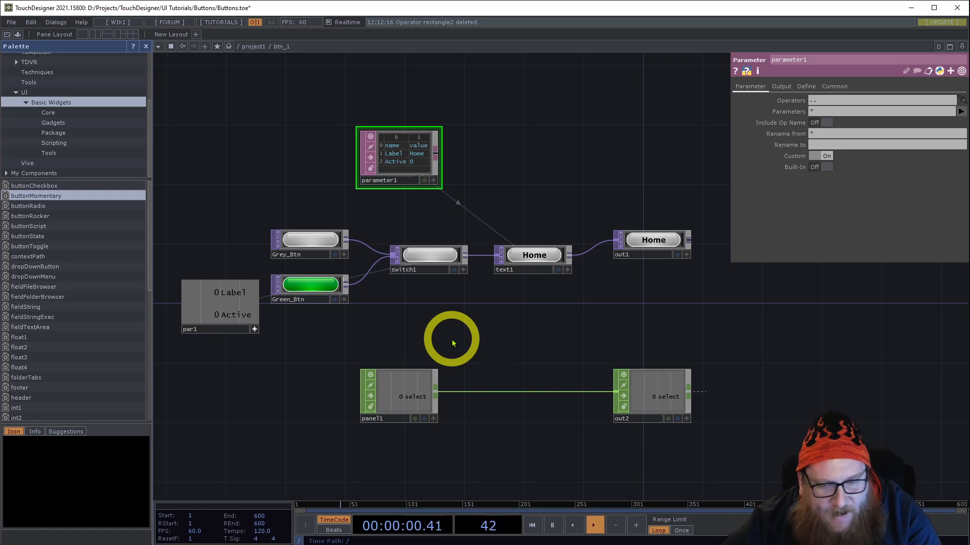
{"action": "key", "text": "u"}
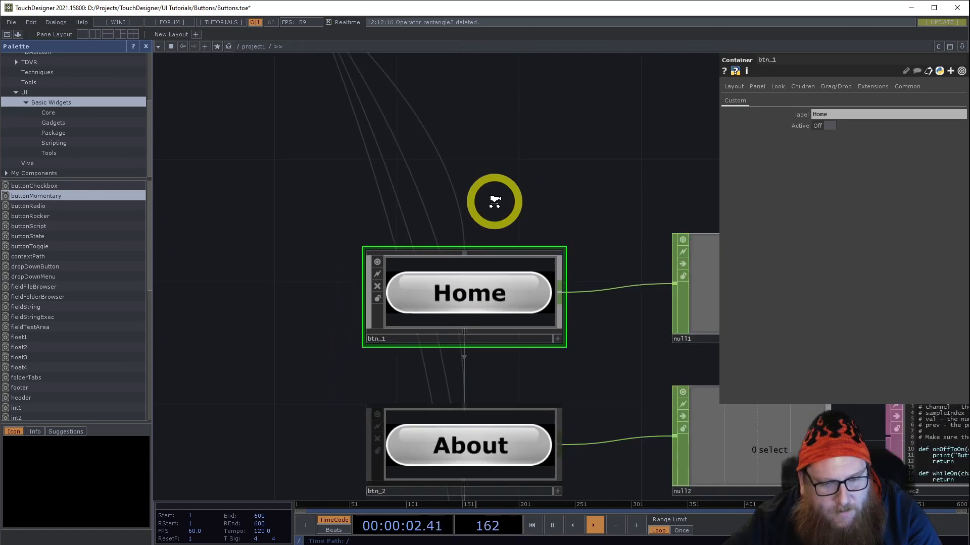
{"action": "left_click_drag", "start_coordinate": [576, 167], "coordinate": [447, 194]}
{"action": "scroll", "coordinate": [475, 150], "scroll_direction": "down", "scroll_amount": 3}
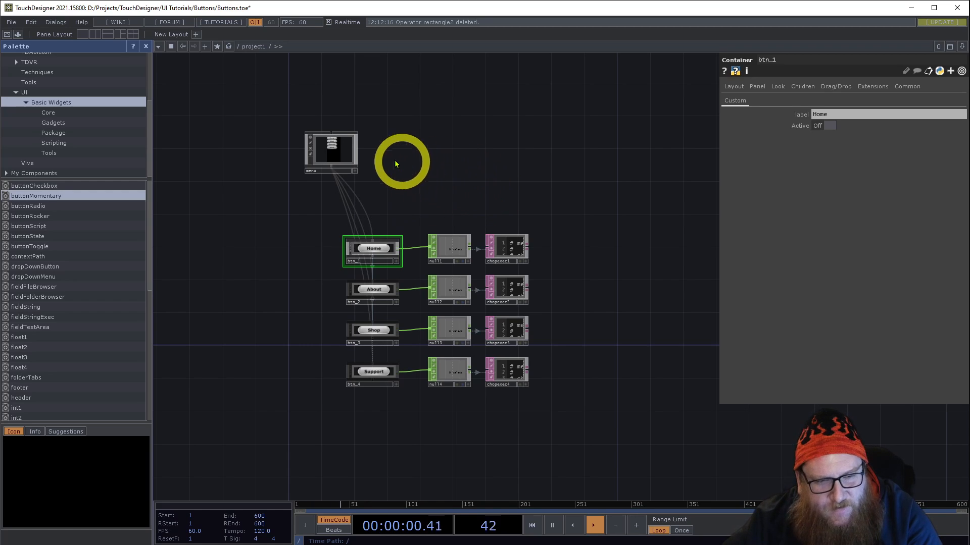
{"action": "left_click_drag", "start_coordinate": [341, 148], "coordinate": [383, 169]}
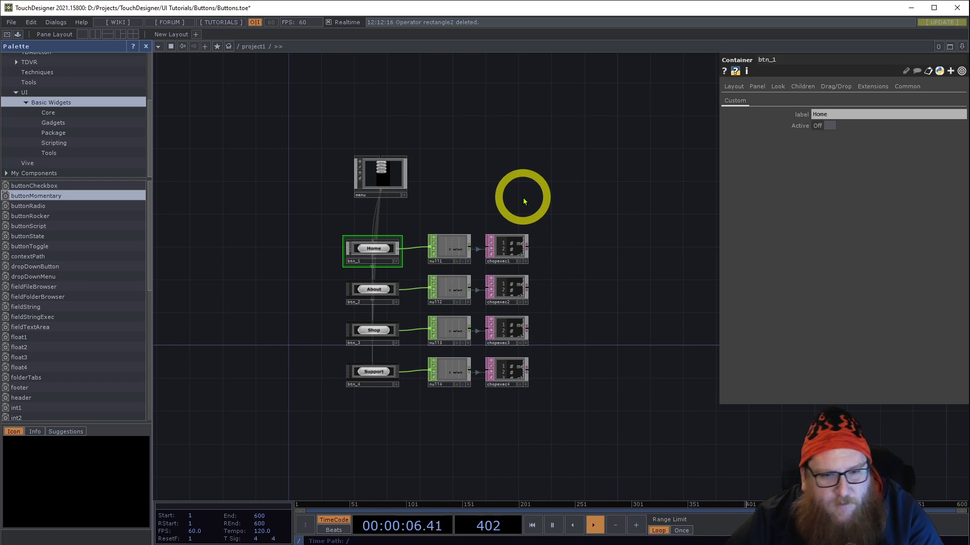
- Add a Button component to the empty area beside the menu container in project1
{"action": "key", "text": "Tab"}
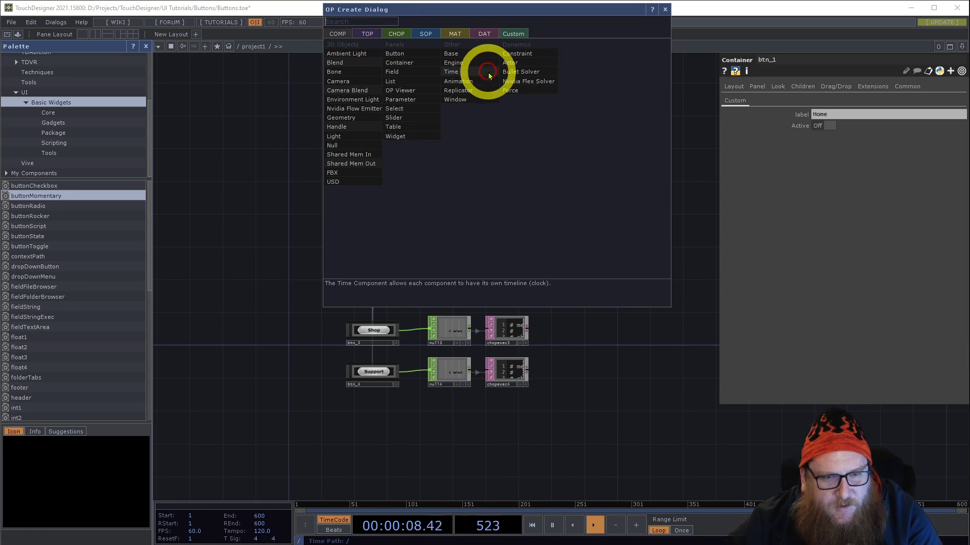
{"action": "left_click", "coordinate": [394, 53]}
{"action": "left_click", "coordinate": [249, 212]}
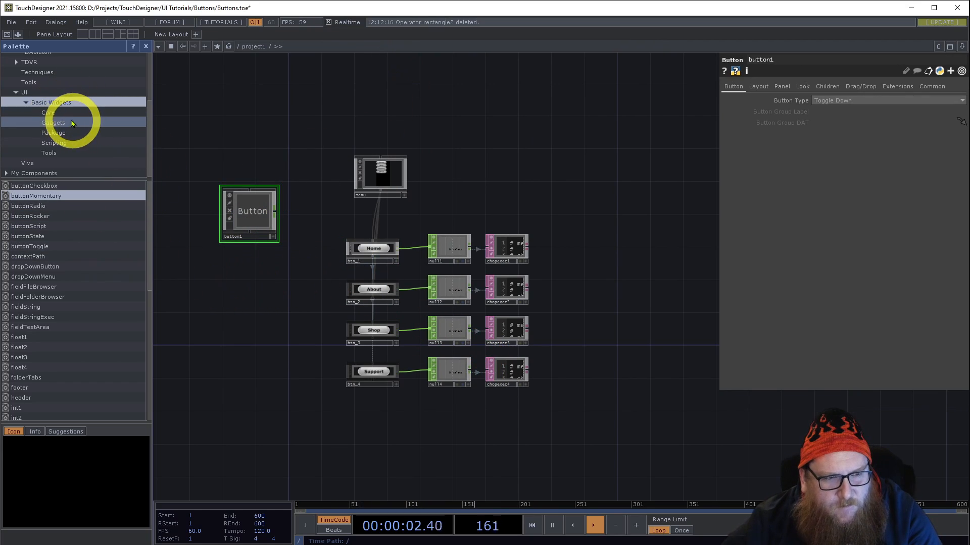
- Add a buttonMomentary widget from the Basic Widgets palette to project1, below the new Button component
{"action": "left_click_drag", "start_coordinate": [43, 195], "coordinate": [242, 285]}
{"action": "scroll", "coordinate": [353, 284], "scroll_direction": "up", "scroll_amount": 5}
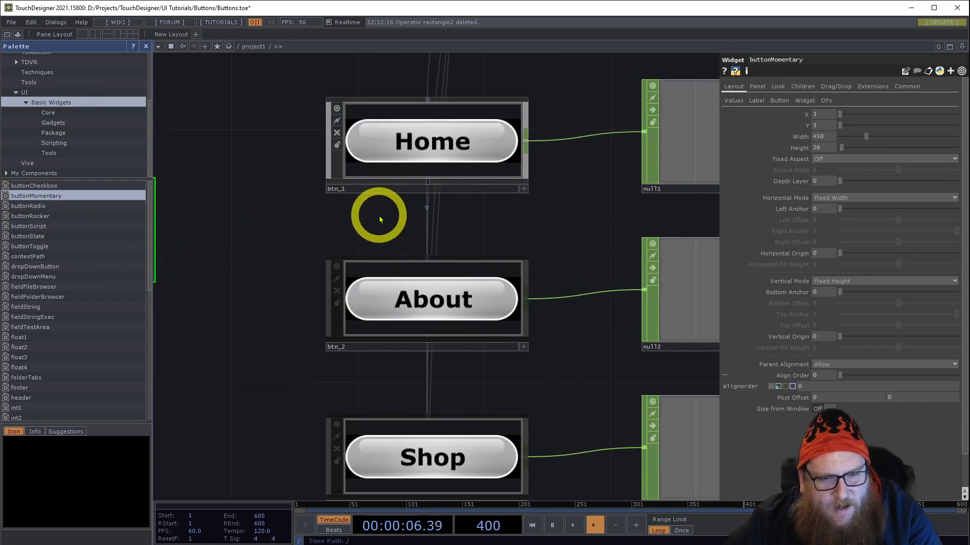
{"action": "scroll", "coordinate": [379, 220], "scroll_direction": "down", "scroll_amount": 2}
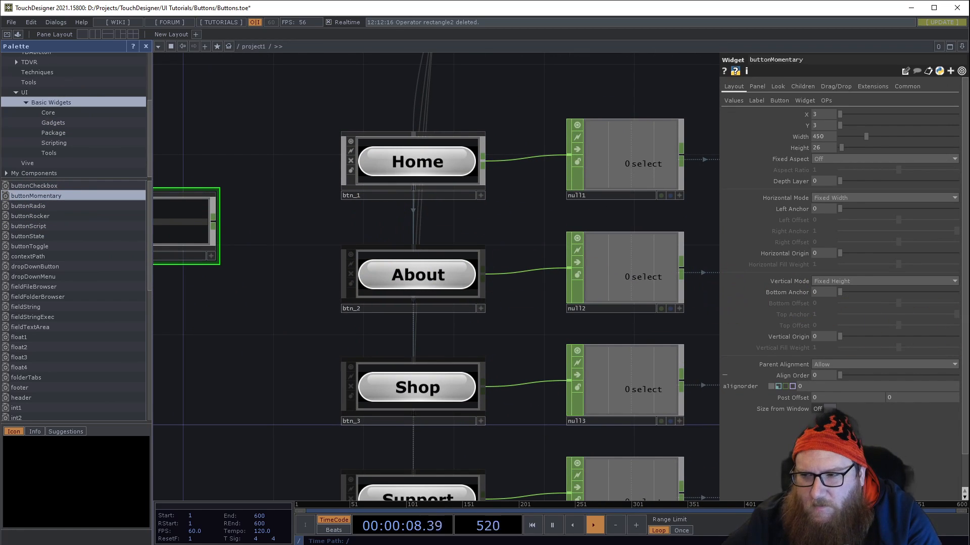